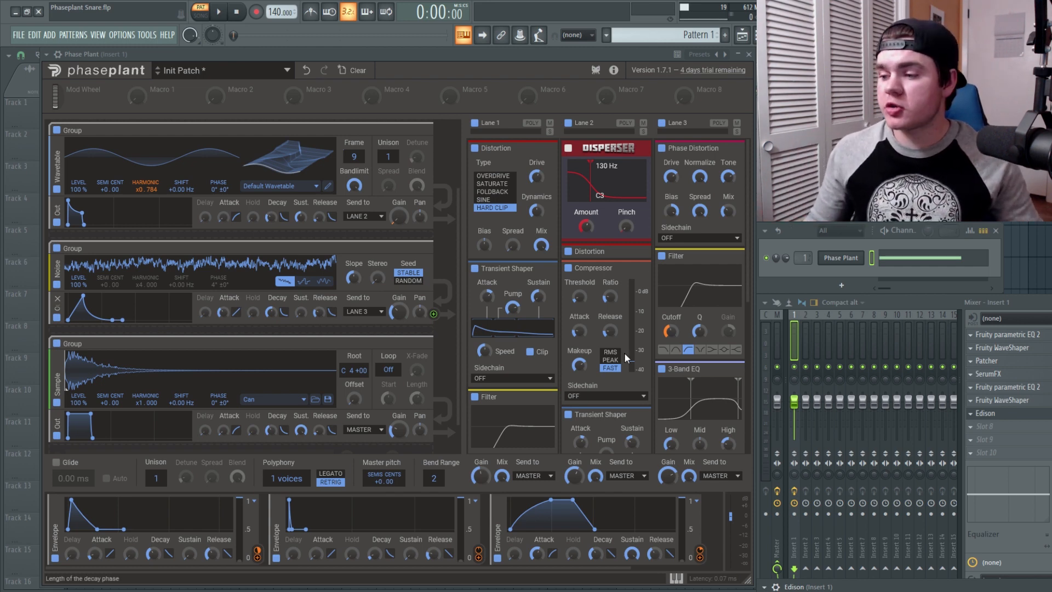
drag(878, 585, 377, 166)
click(305, 192)
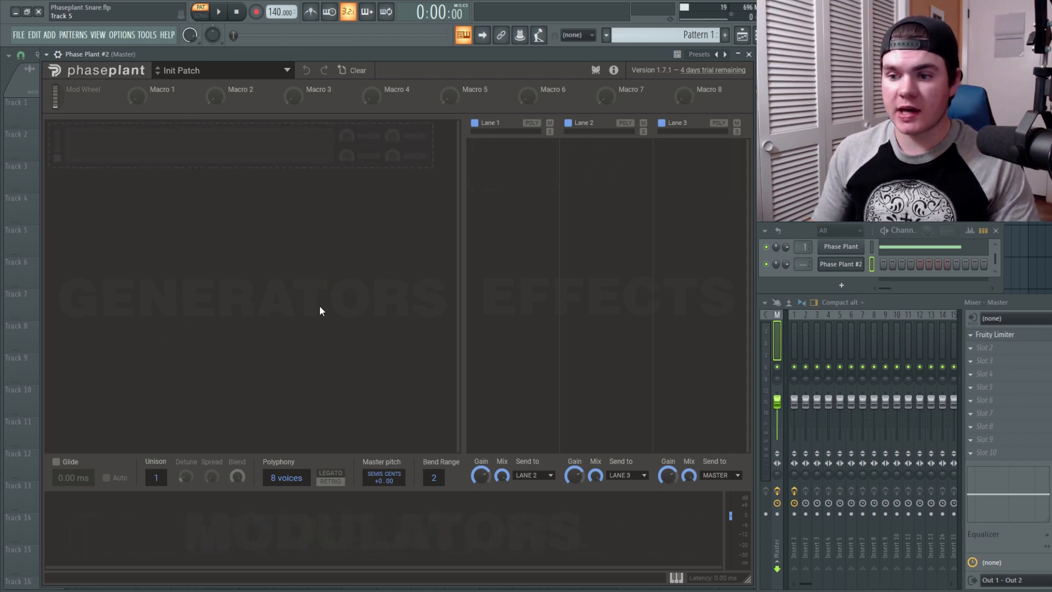
Add a Wavetable generator to the empty Phase Plant patch and try out its frame setting.
click(248, 155)
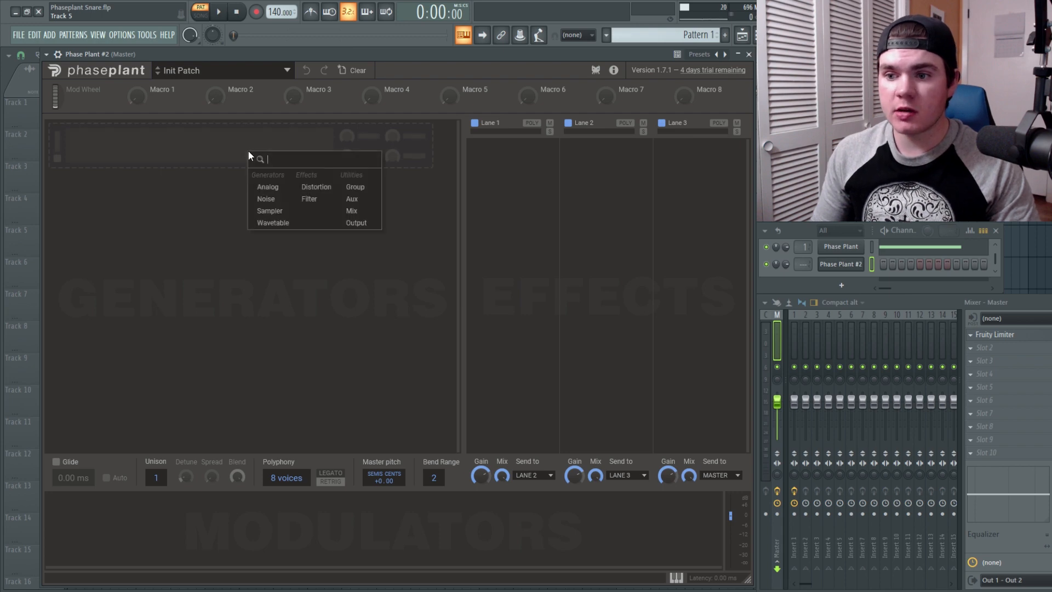
click(270, 223)
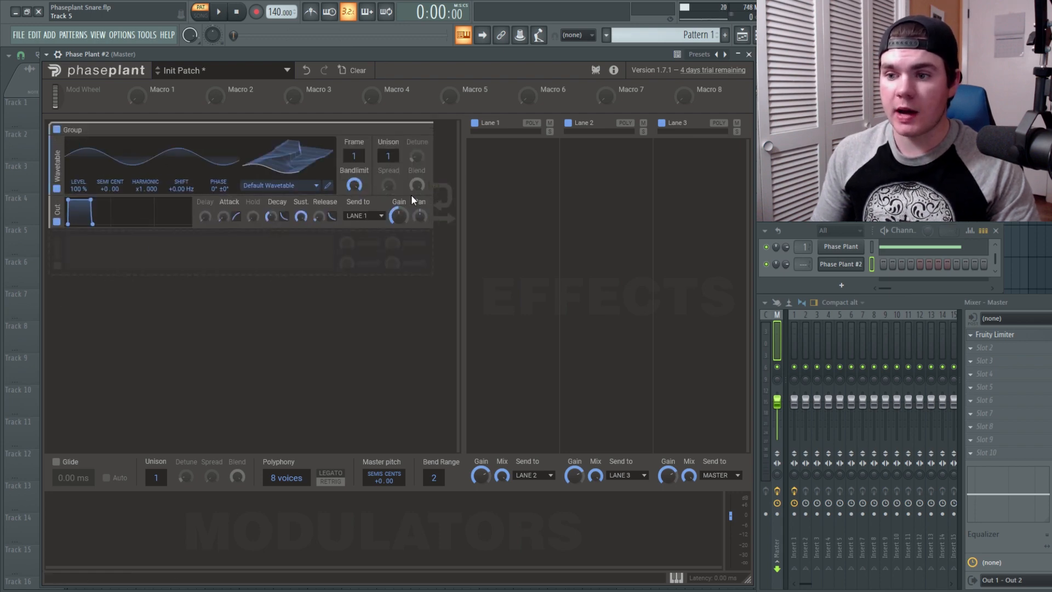
drag(354, 155, 197, 280)
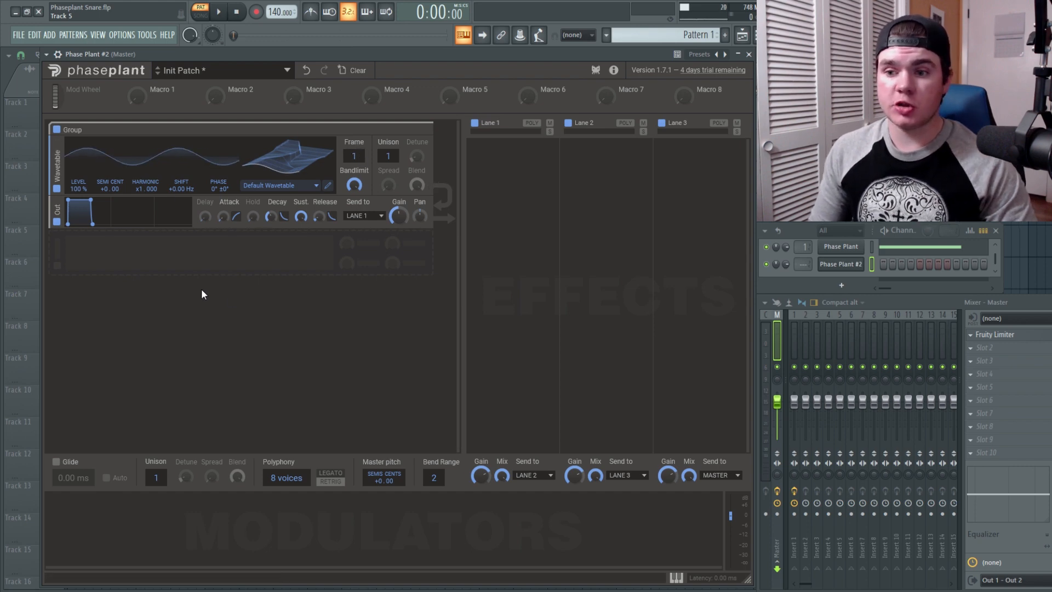
Stack three more Wavetable generators below the first one and bring up the available generator types.
click(165, 259)
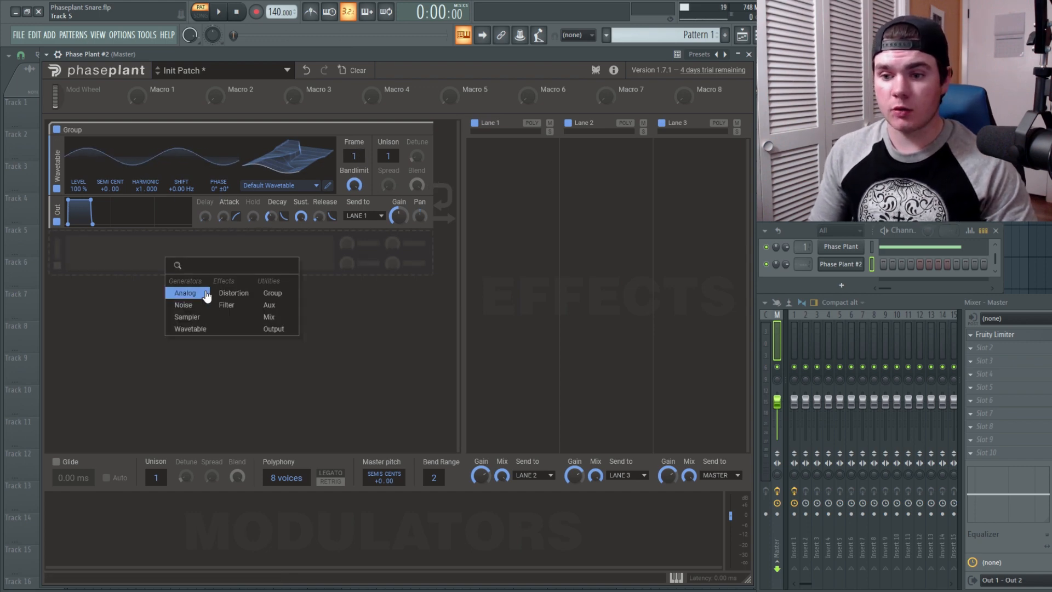
click(203, 328)
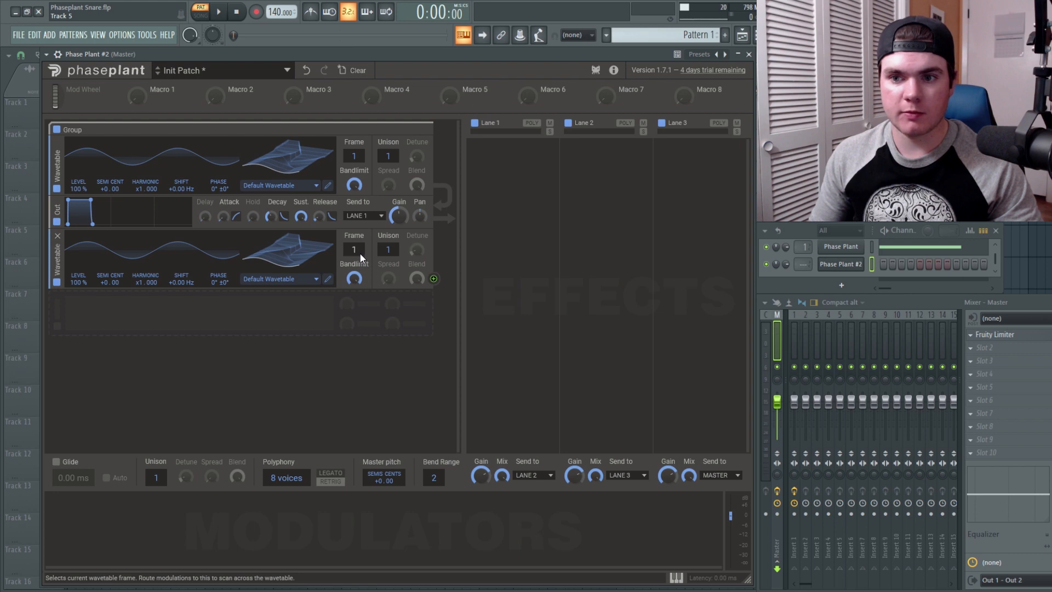
click(249, 328)
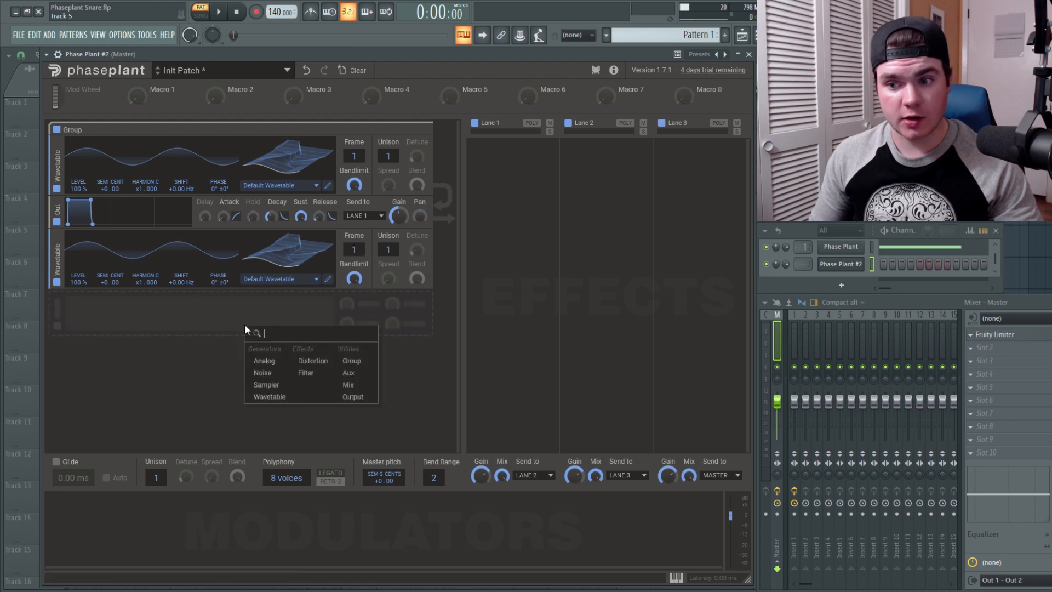
click(270, 396)
click(187, 385)
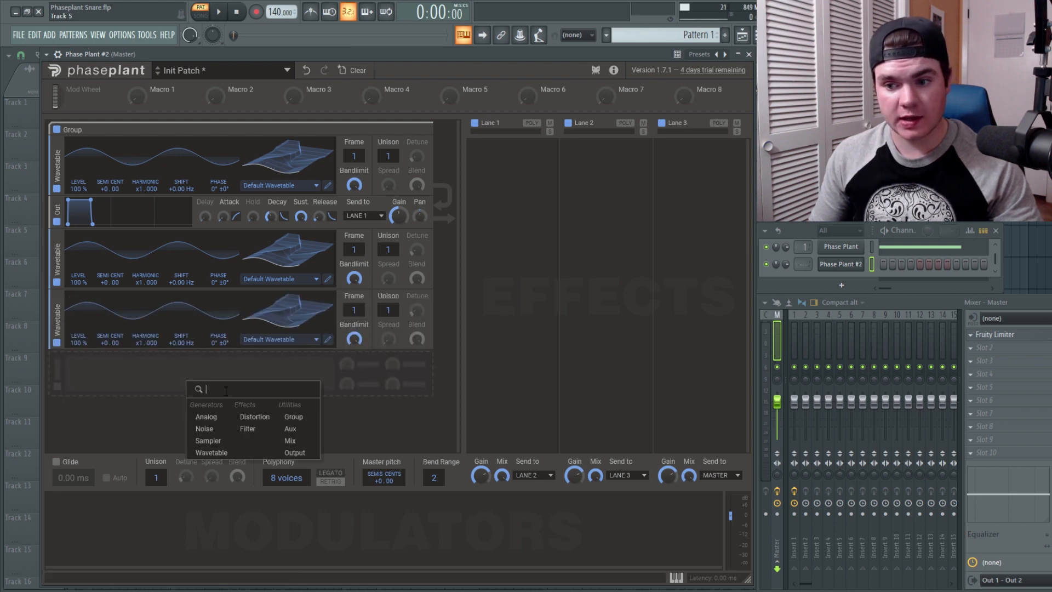
click(219, 455)
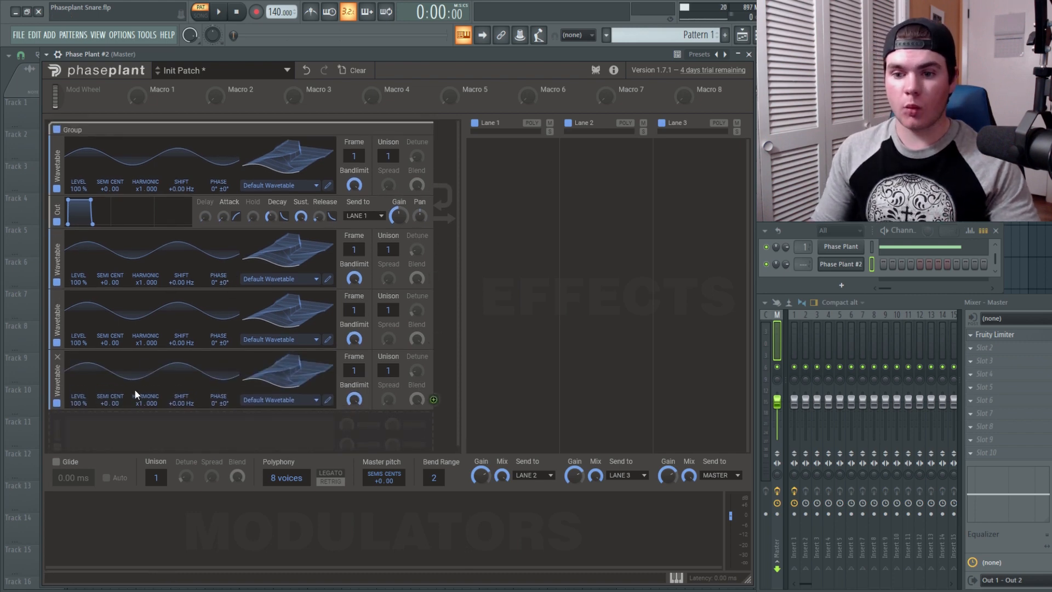
click(137, 432)
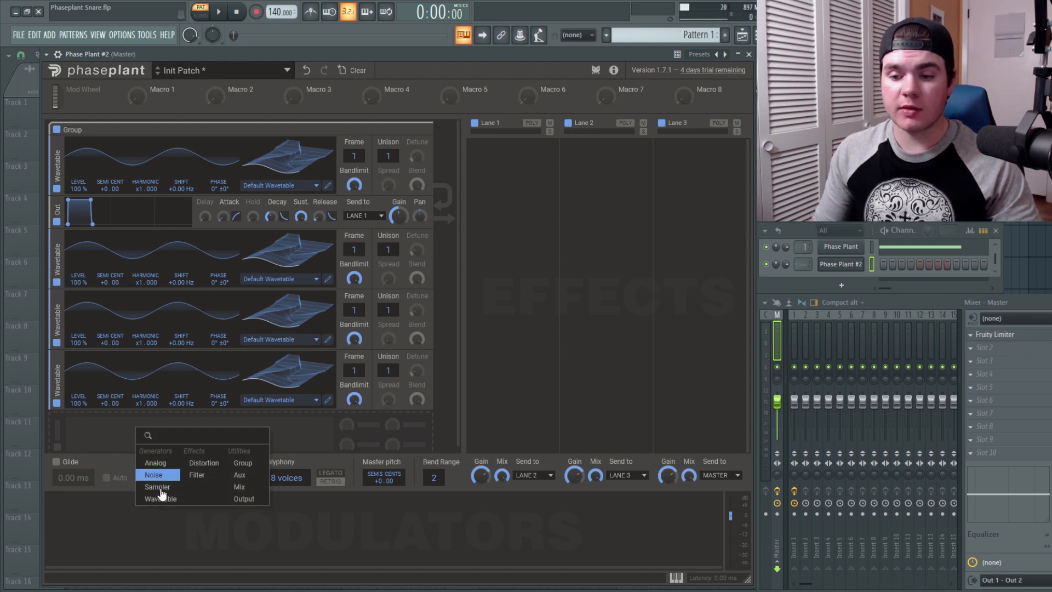
click(439, 360)
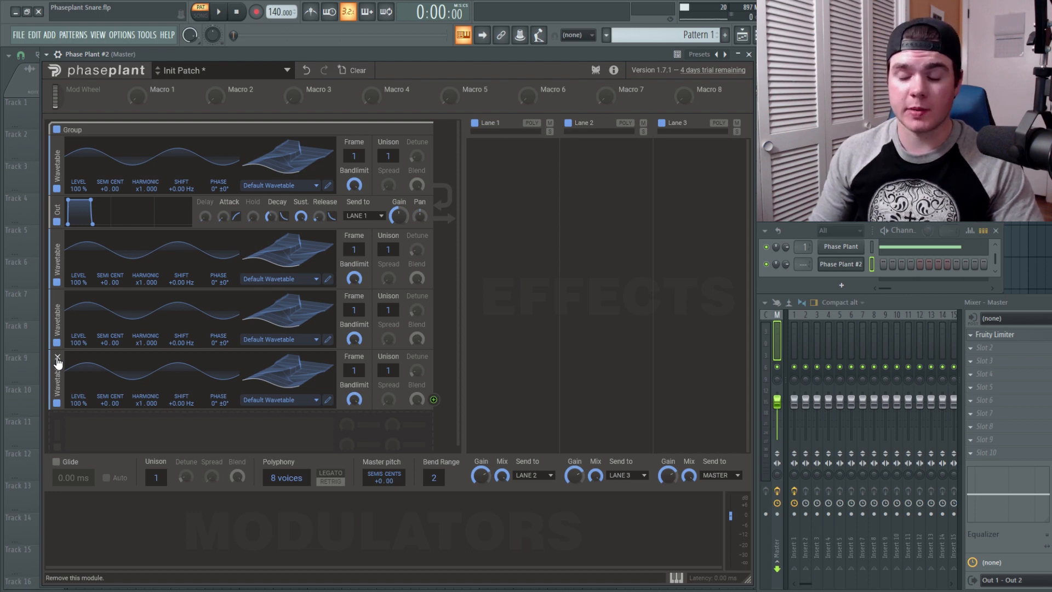
Add an Analog generator to the cleared patch and switch its waveform through square and triangle to sine.
click(199, 165)
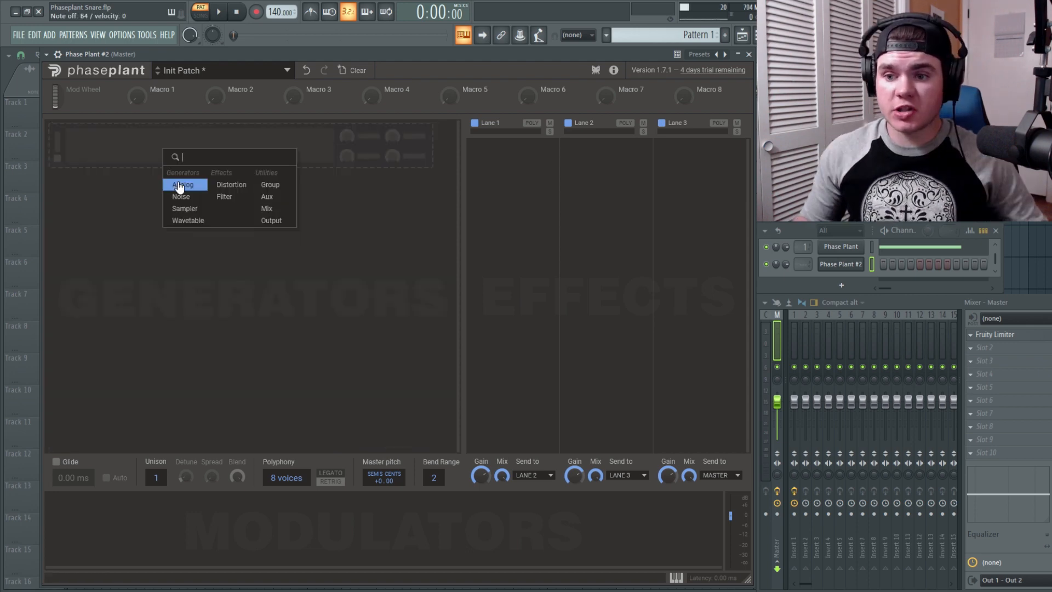
click(181, 185)
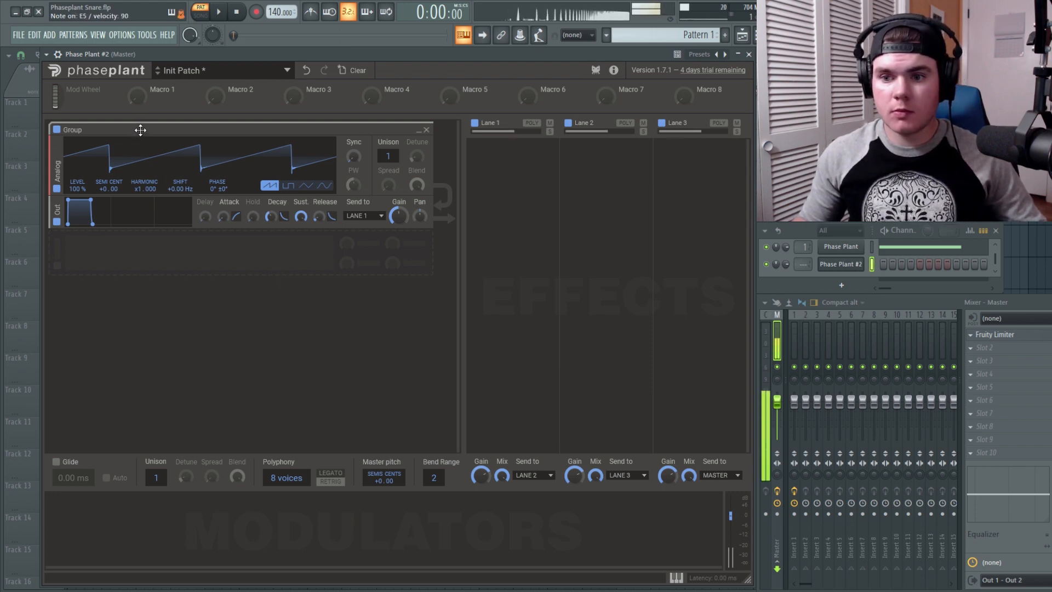
click(288, 186)
click(305, 186)
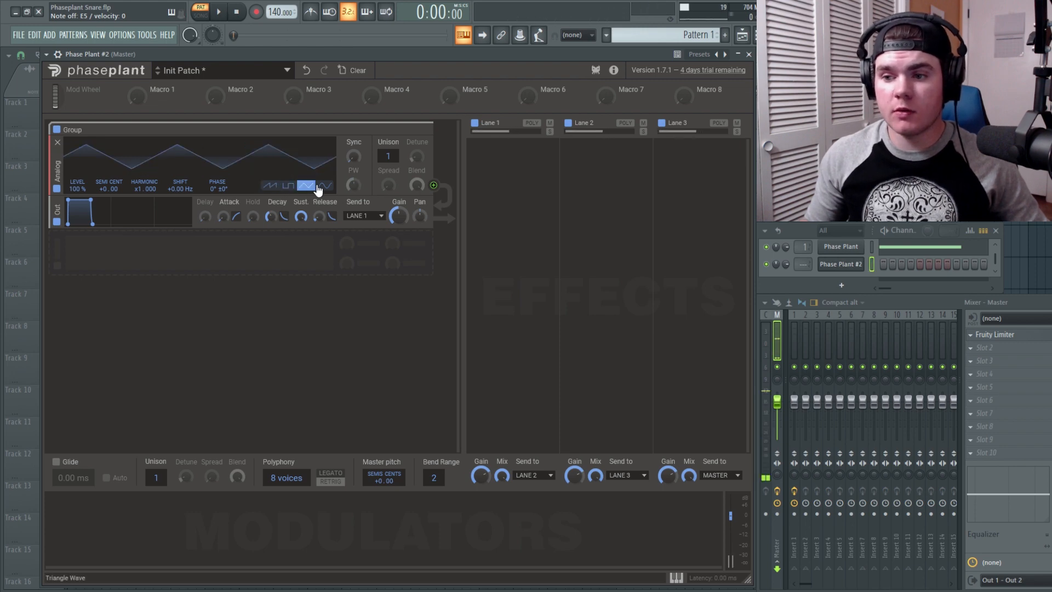
click(324, 186)
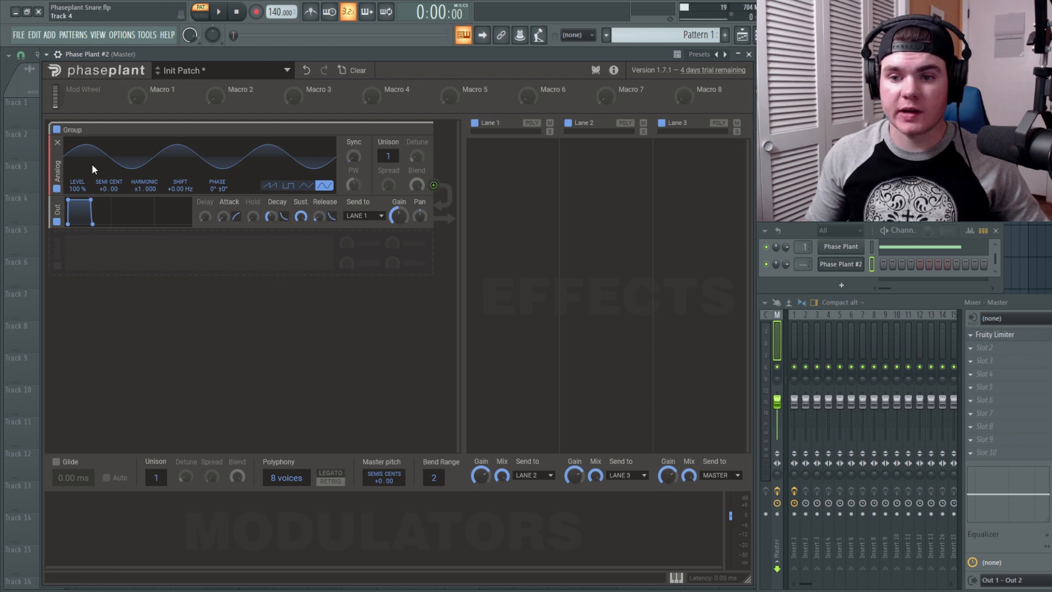
Toggle the Analog group's output off and on, and shape its envelope with 0% sustain and longer decay and release.
click(58, 224)
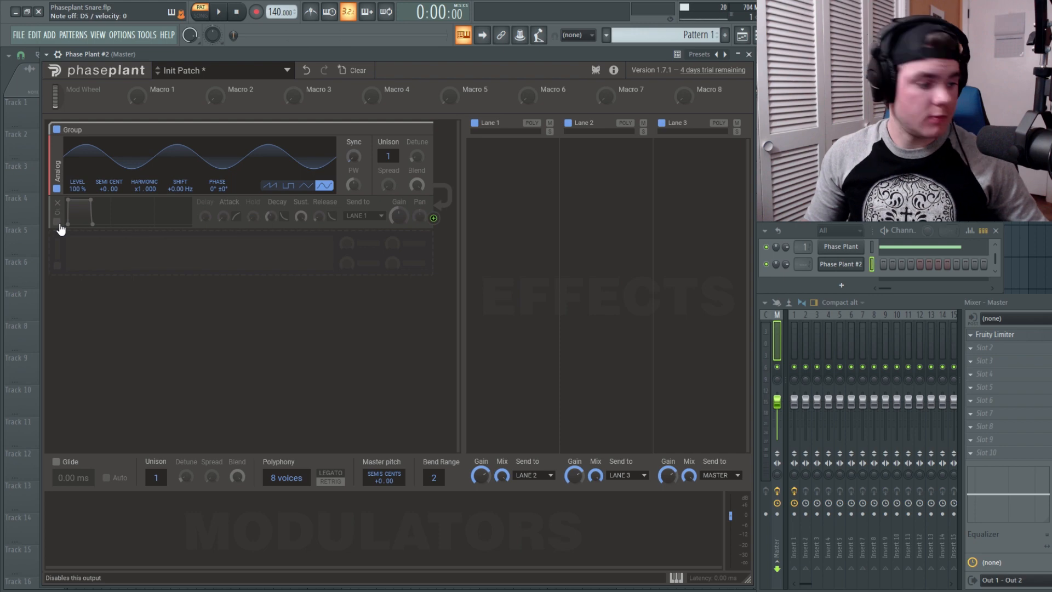
click(56, 223)
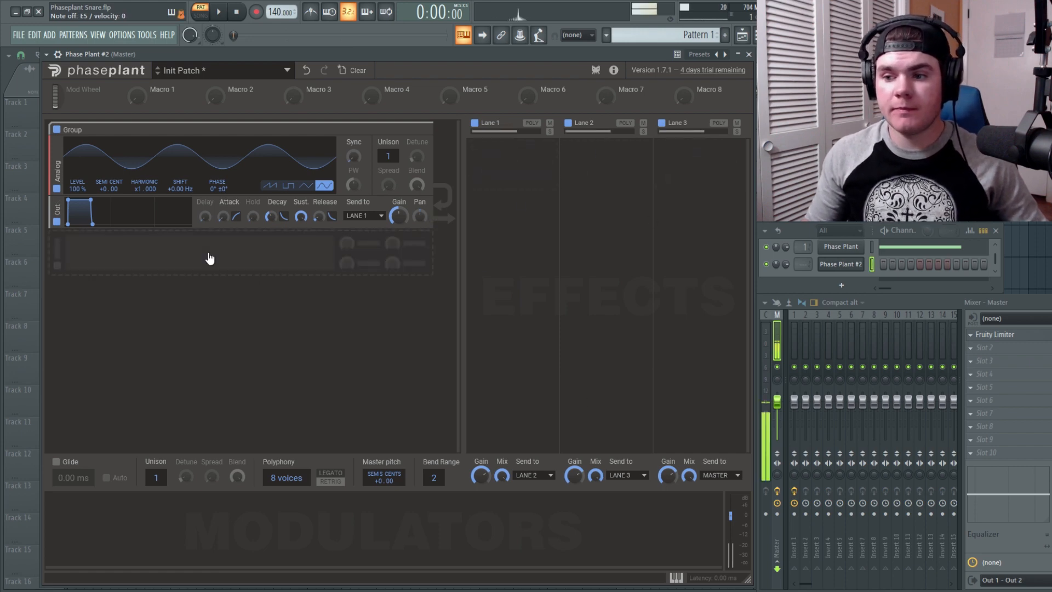
mouse_move(318, 219)
mouse_down()
mouse_move(318, 198)
mouse_move(301, 224)
mouse_up()
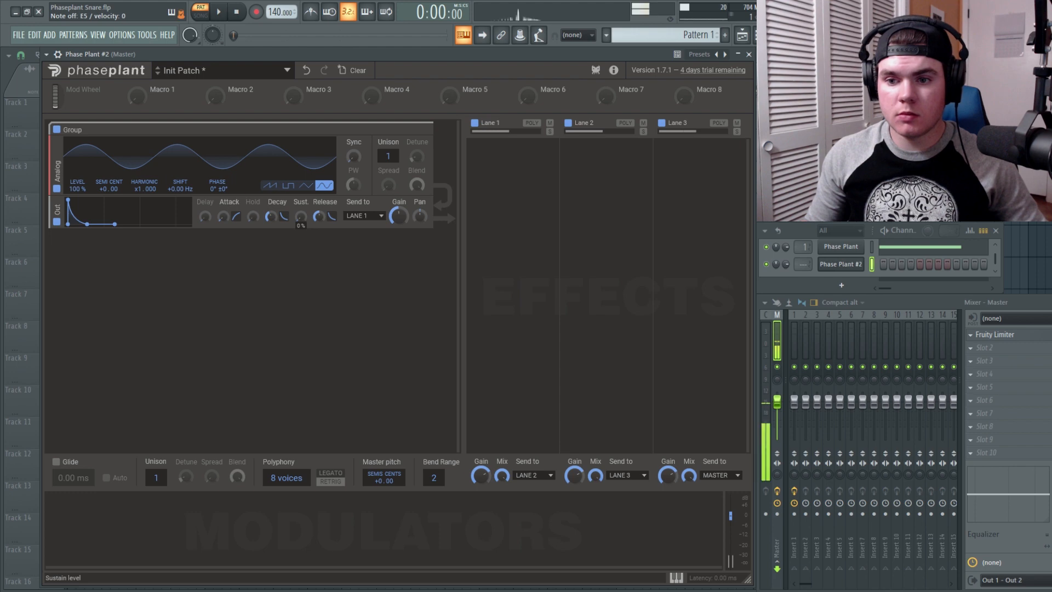
drag(283, 216, 284, 210)
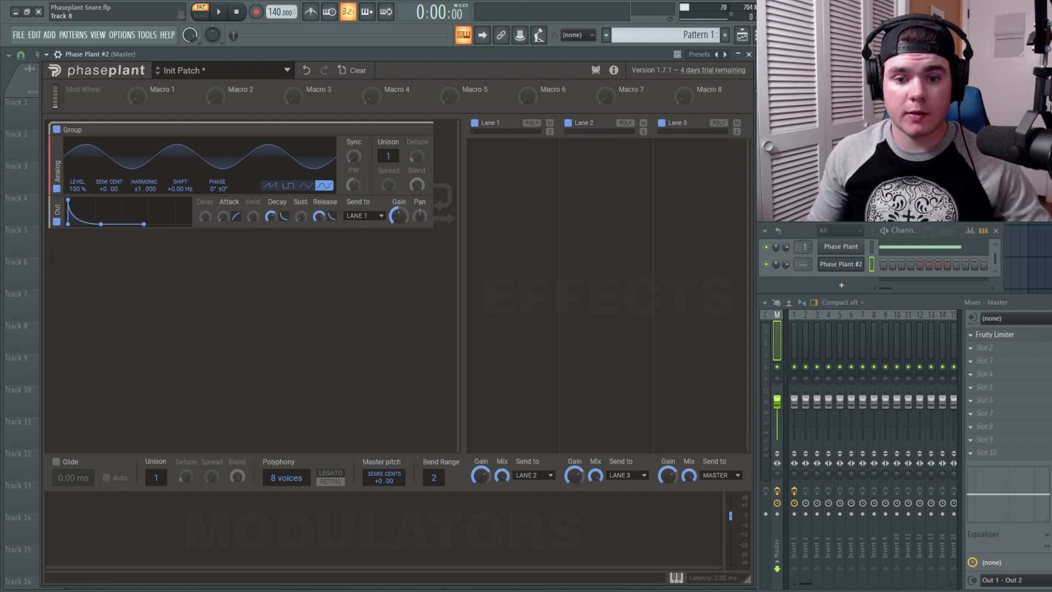
Try 8 unison voices with detune and spread on the Analog generator, and raise the pulse width of its square wave.
drag(350, 156, 416, 144)
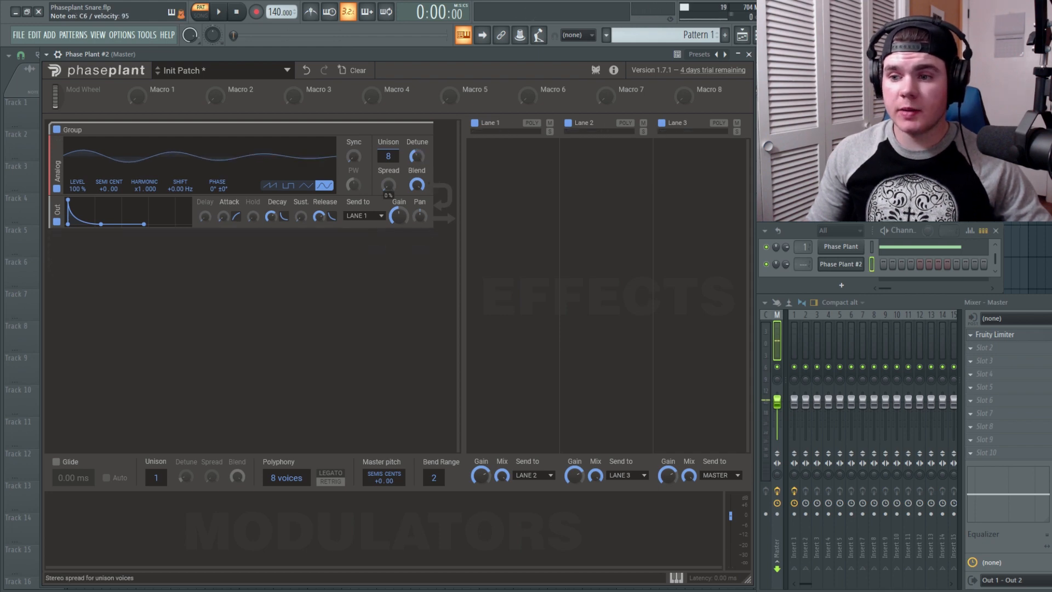
drag(389, 187, 419, 186)
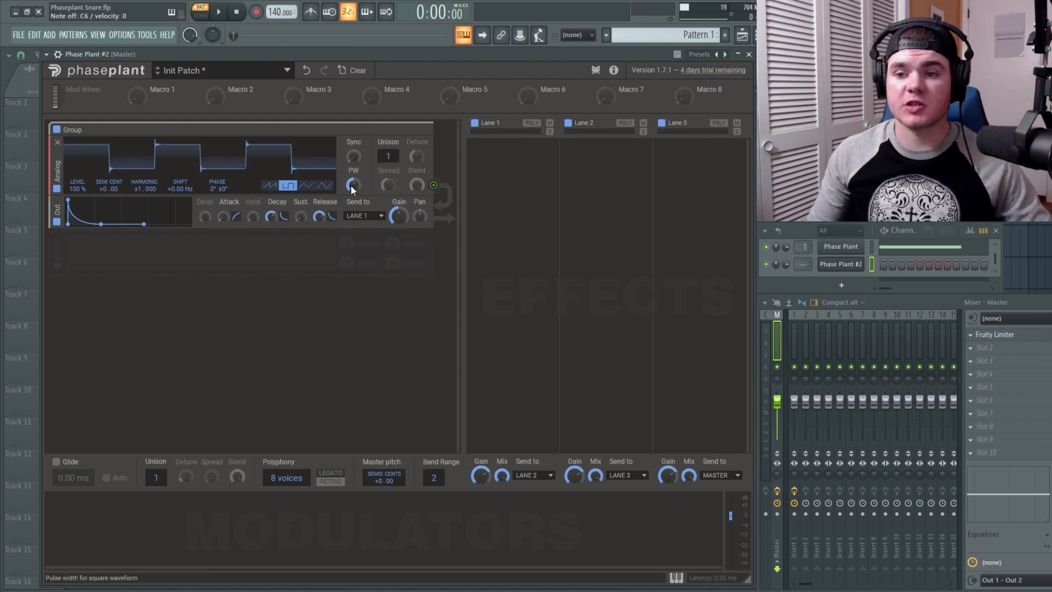
key(q)
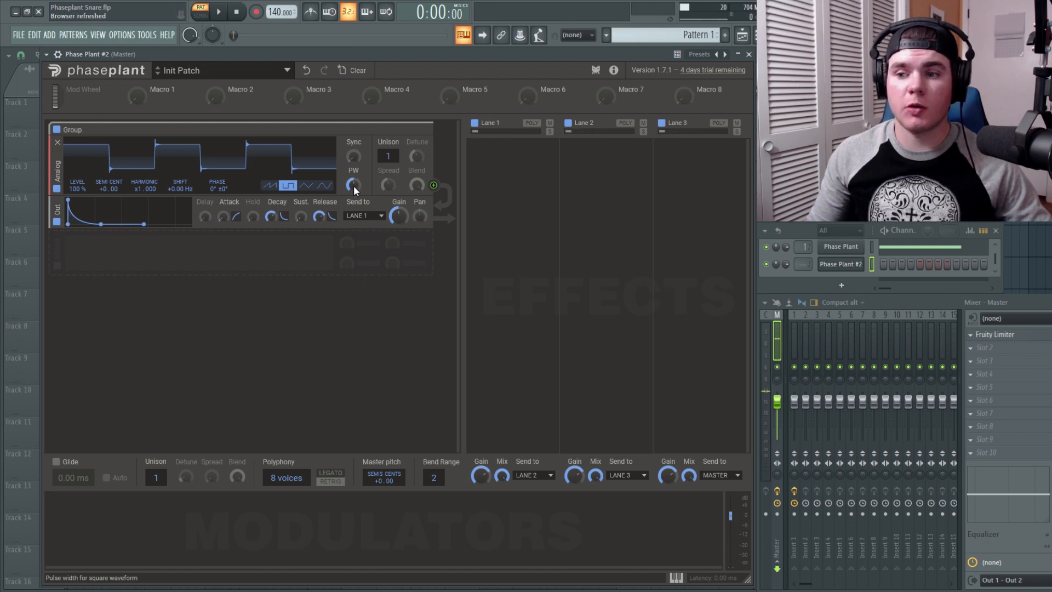
drag(353, 185, 354, 160)
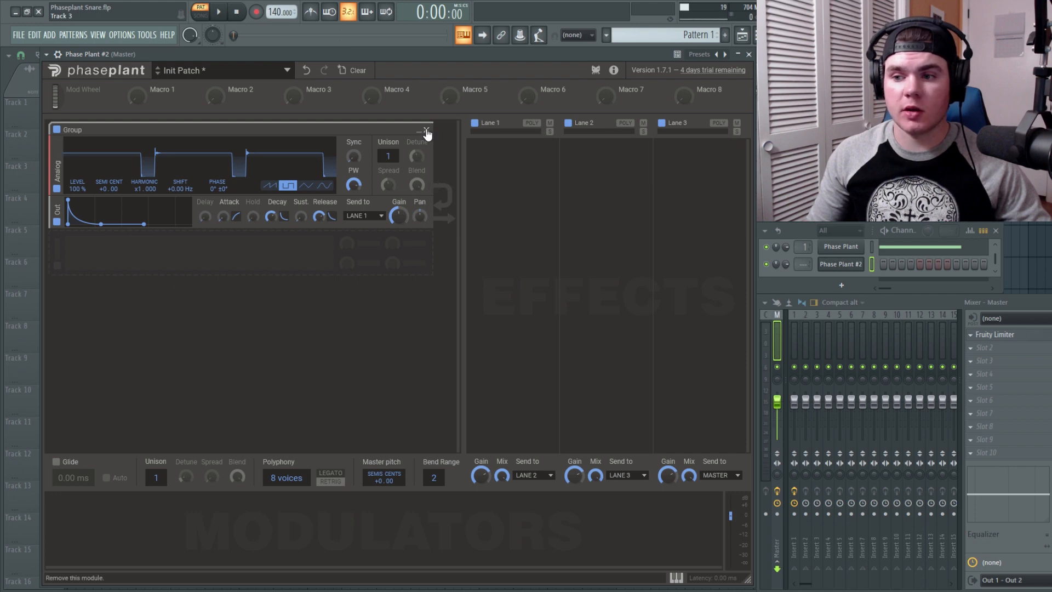
Replace the Analog generator group with a Noise generator.
click(426, 132)
click(106, 148)
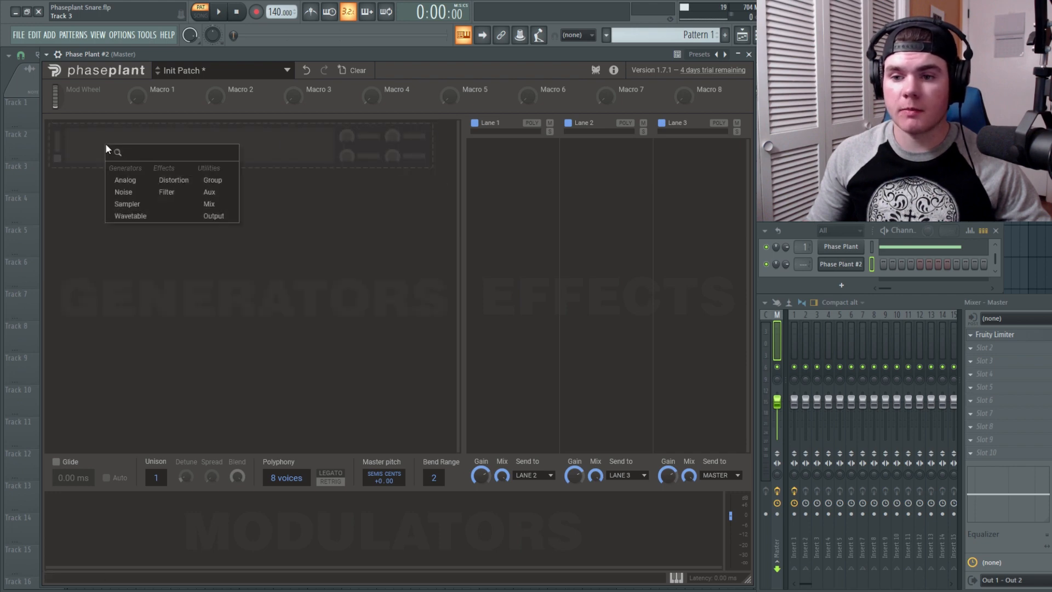
click(144, 196)
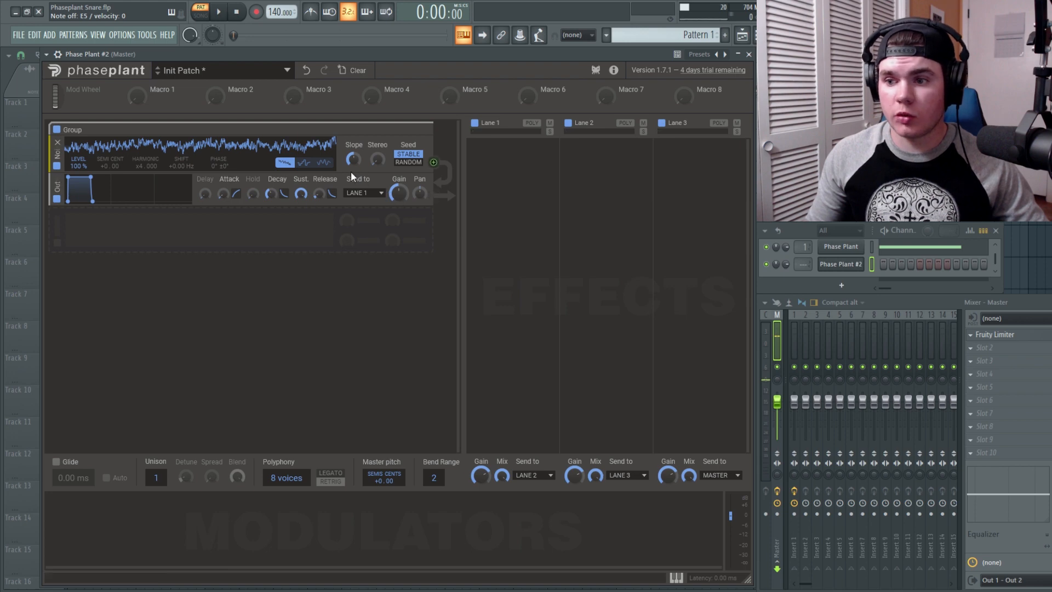
Sweep the noise slope down and up, reset it to its default, and try the stereo amount.
mouse_move(353, 160)
mouse_down()
mouse_move(354, 123)
mouse_move(354, 179)
mouse_move(353, 136)
mouse_move(353, 167)
mouse_up()
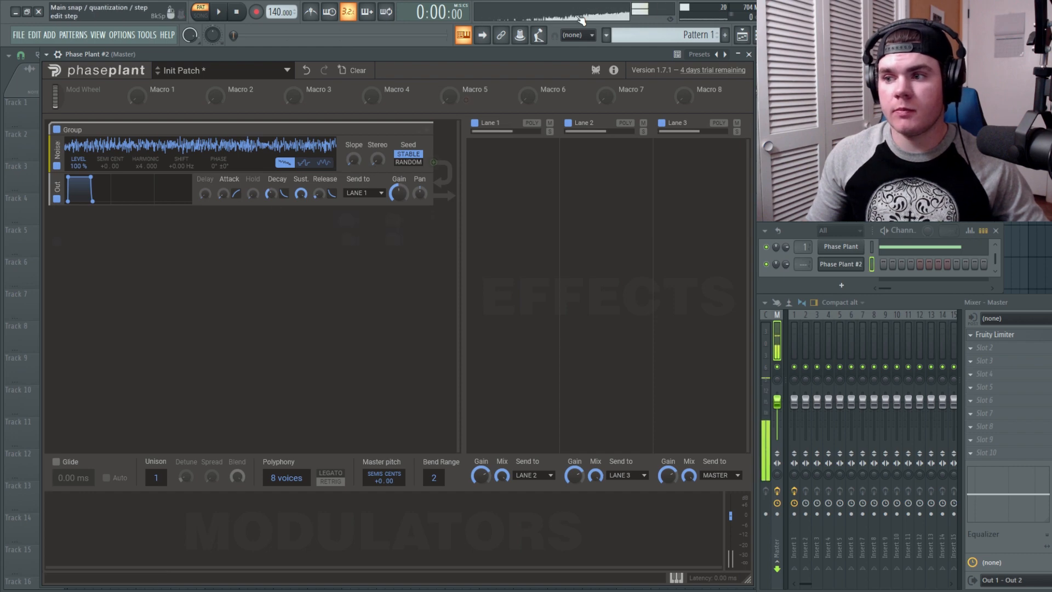
drag(354, 160, 354, 117)
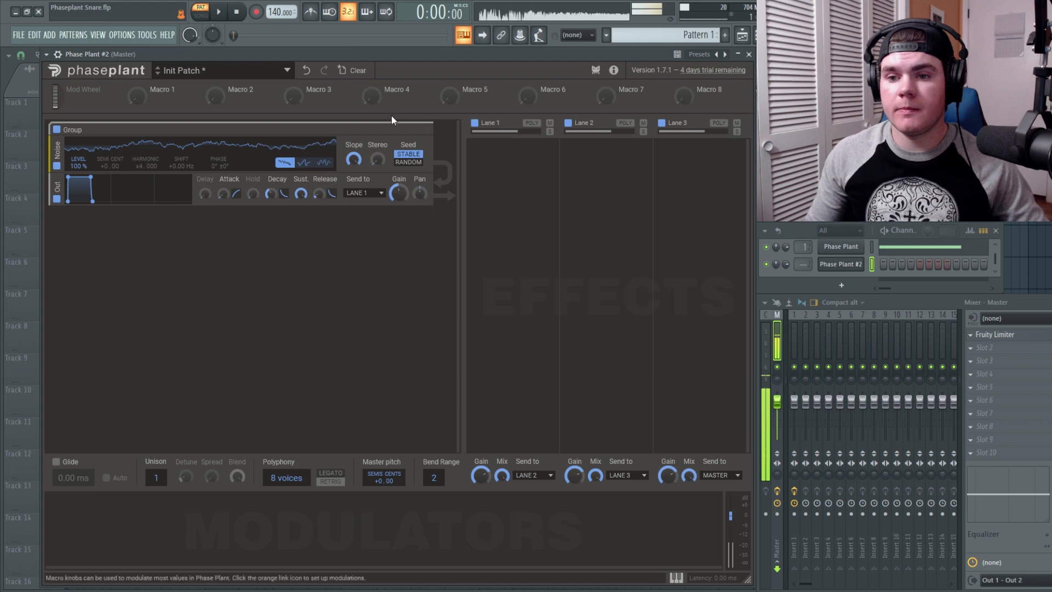
double_click(355, 159)
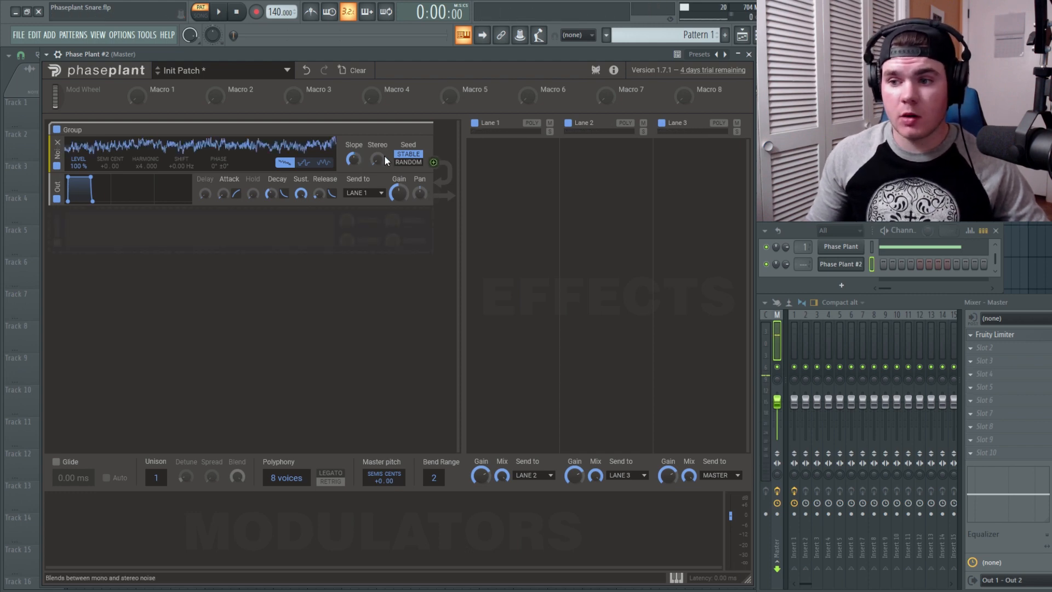
mouse_move(380, 160)
mouse_down()
mouse_move(380, 109)
mouse_move(378, 160)
mouse_up()
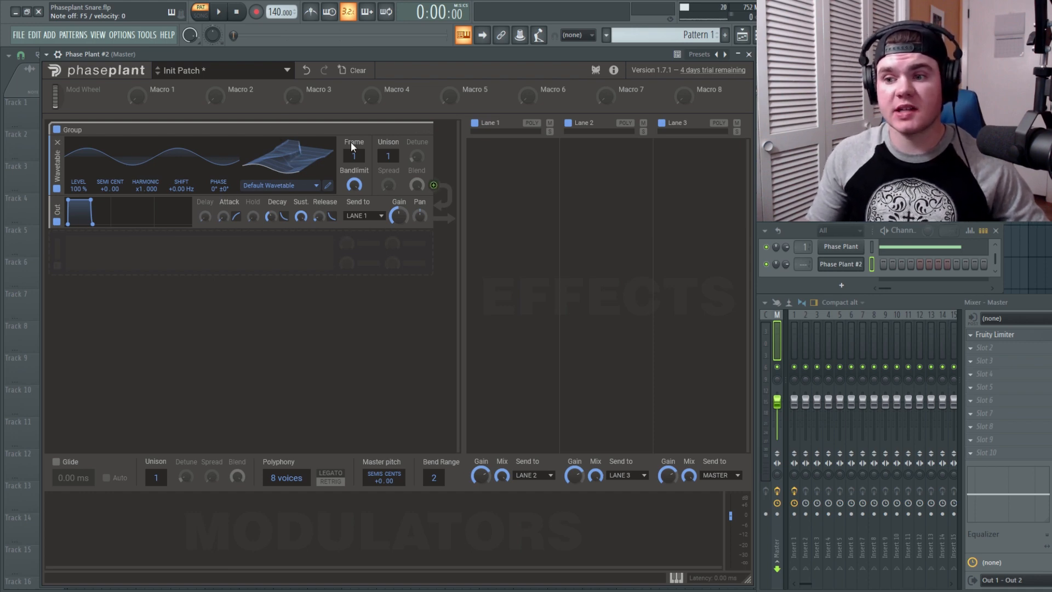
Load the Talky wavetable from the Growls factory folder into the Wavetable generator.
click(278, 189)
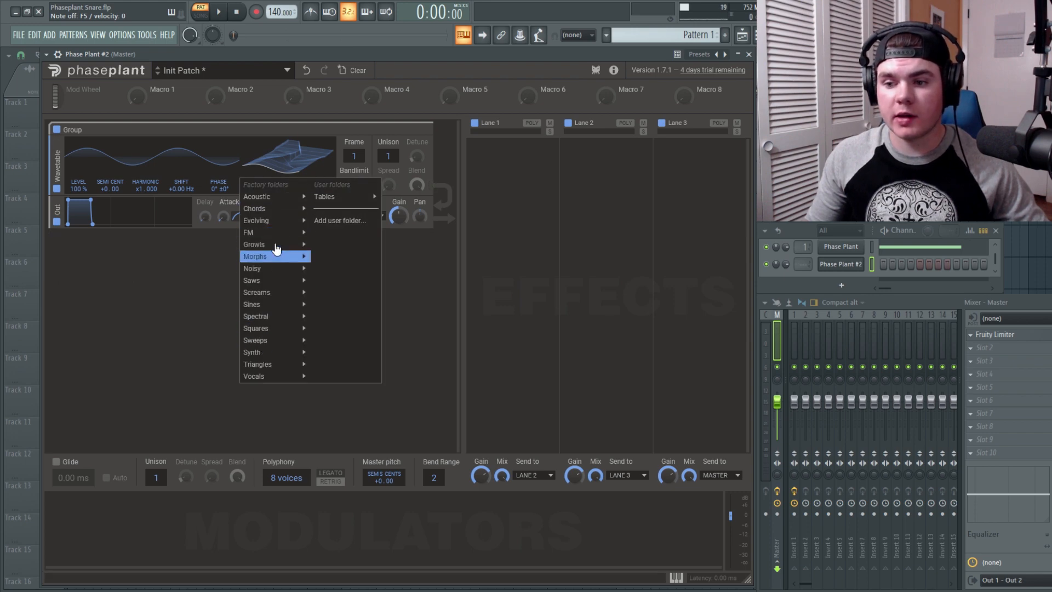
mouse_move(275, 249)
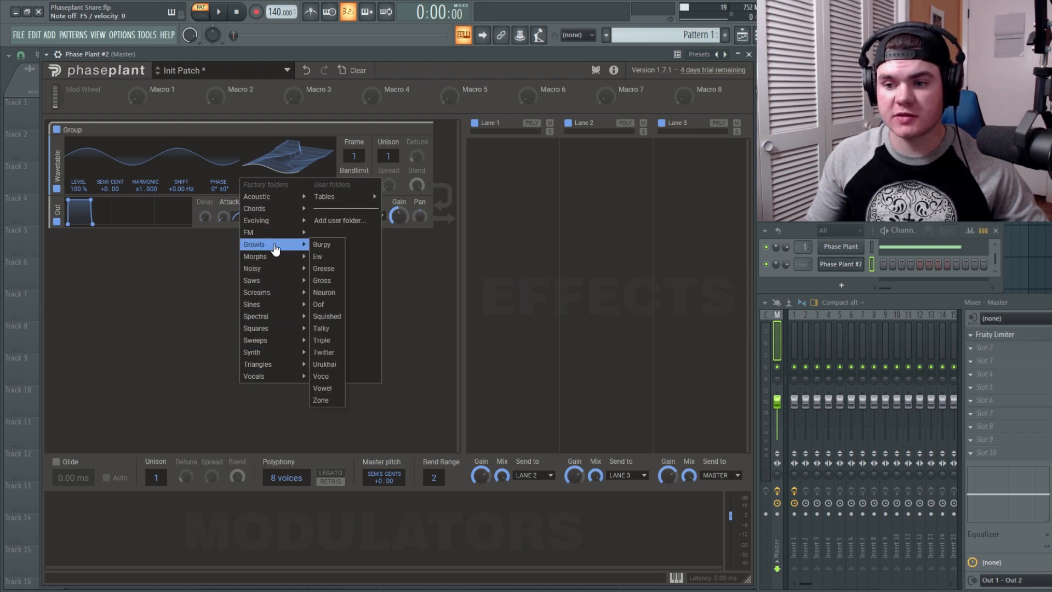
click(322, 328)
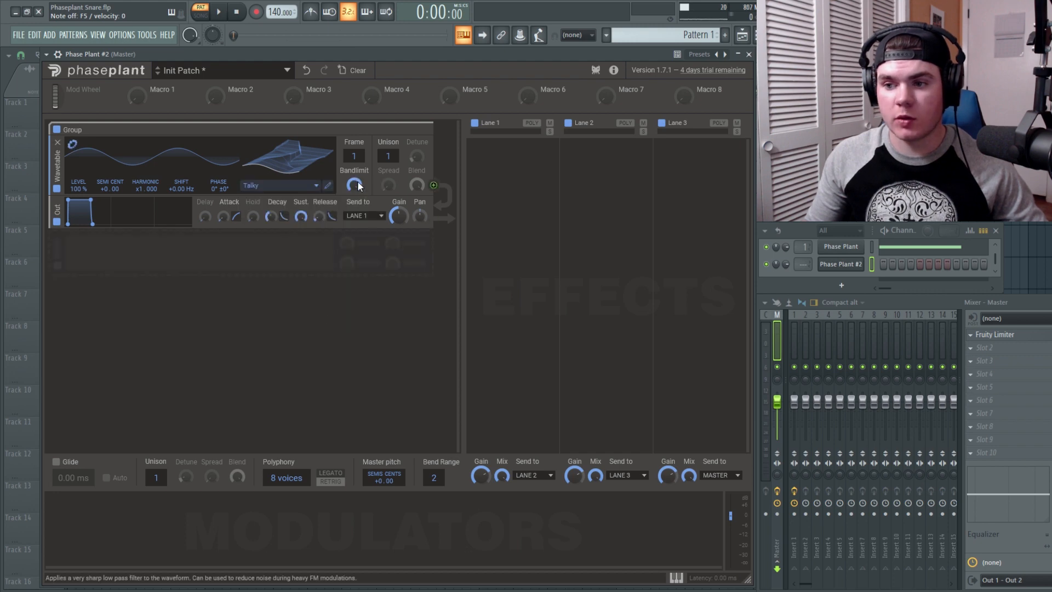
Set the Talky wavetable to frame 218, try its level, and raise its semitone tuning.
drag(353, 154, 353, 110)
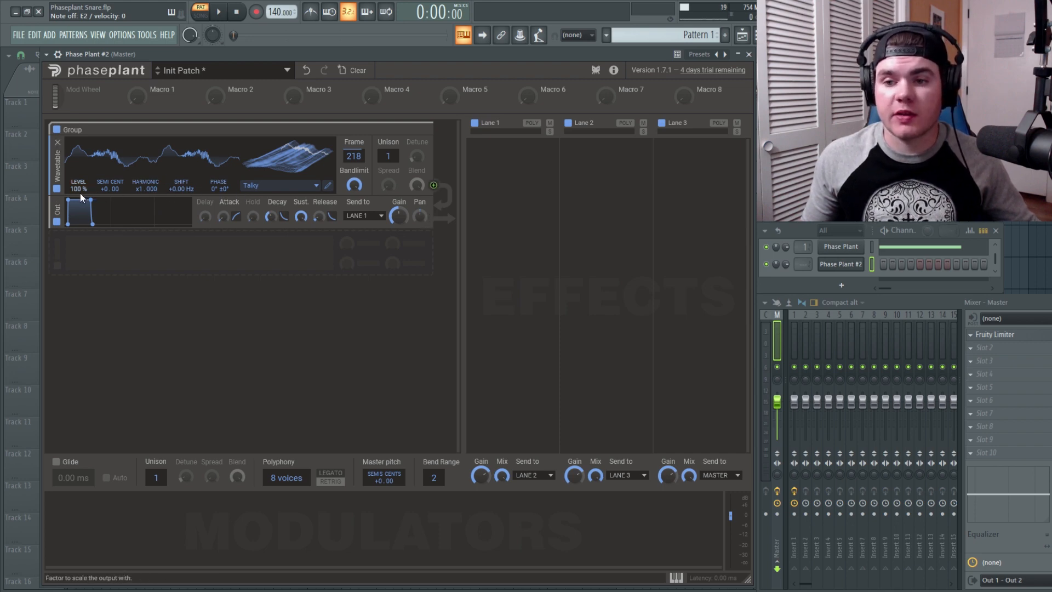
mouse_move(78, 188)
mouse_down()
mouse_move(77, 239)
mouse_move(77, 192)
mouse_up()
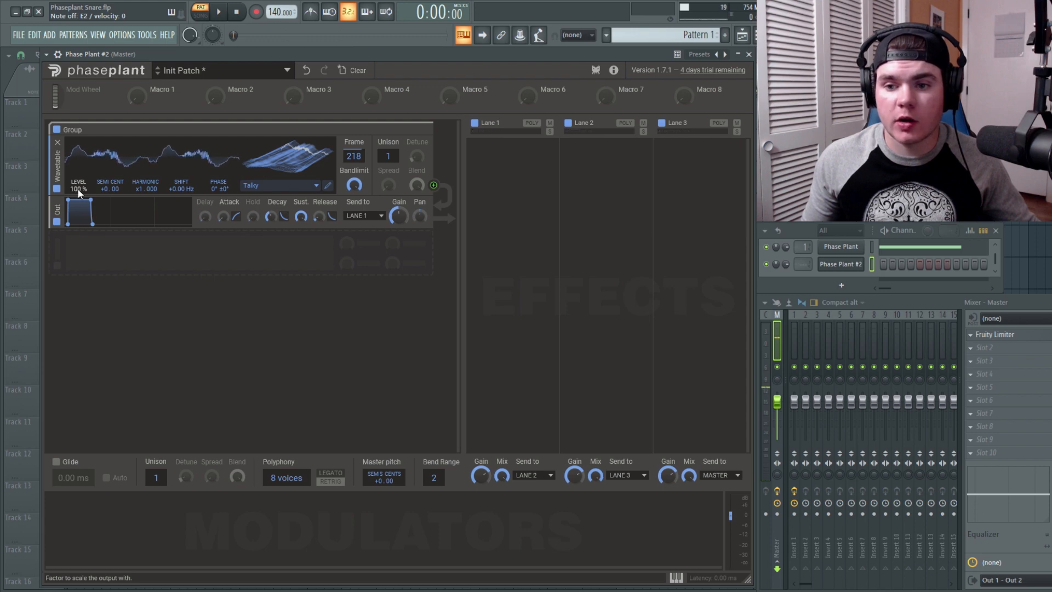
mouse_move(105, 187)
mouse_down()
mouse_move(106, 211)
mouse_move(107, 167)
mouse_up()
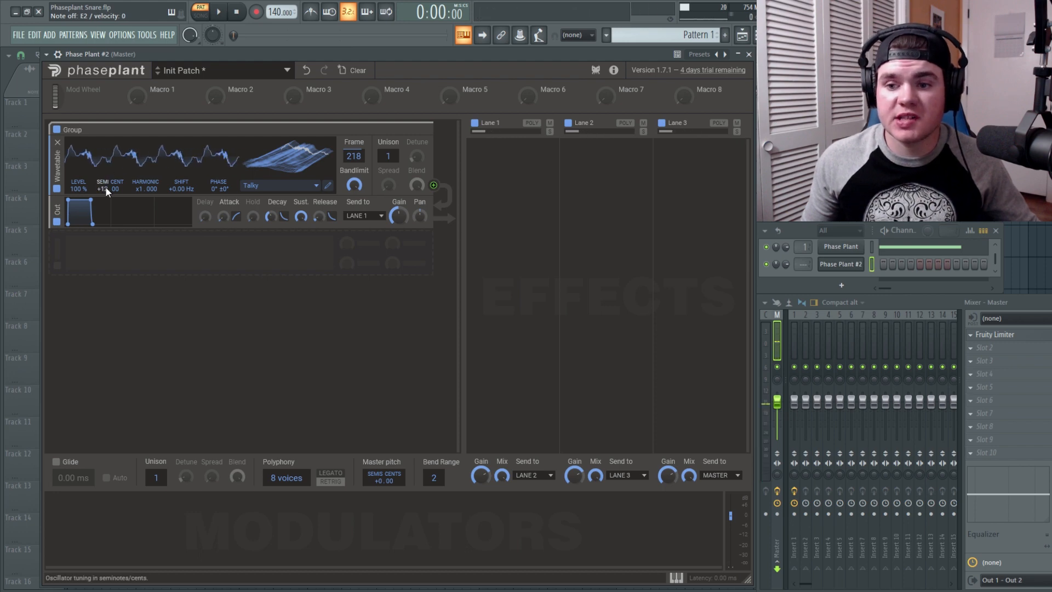
Reset the Wavetable generator's semitone tuning to +0, try its cent tuning, and reset the cents to 00.
double_click(106, 186)
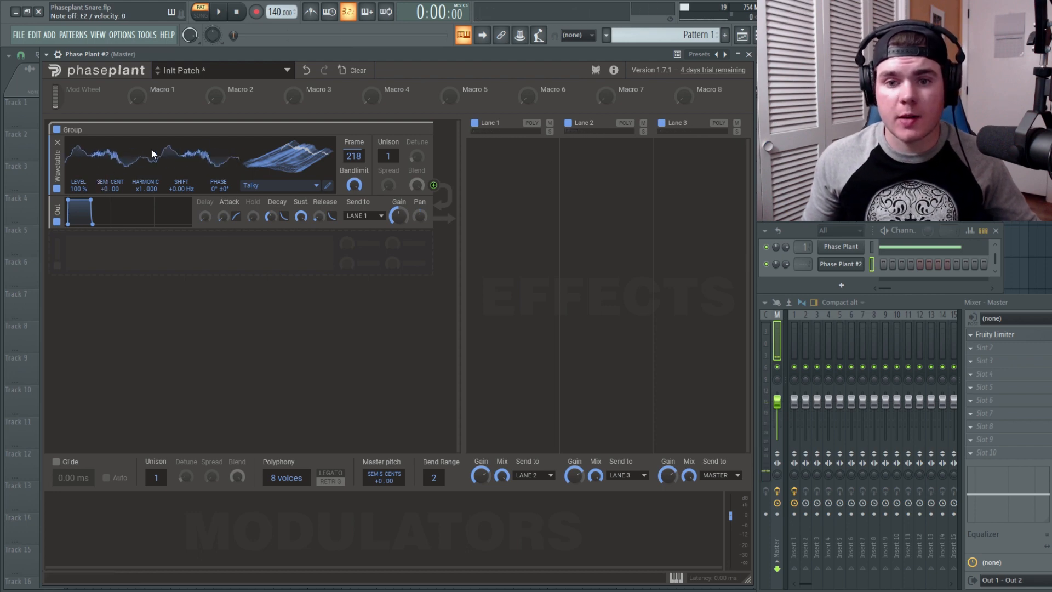
drag(118, 185, 117, 187)
double_click(117, 187)
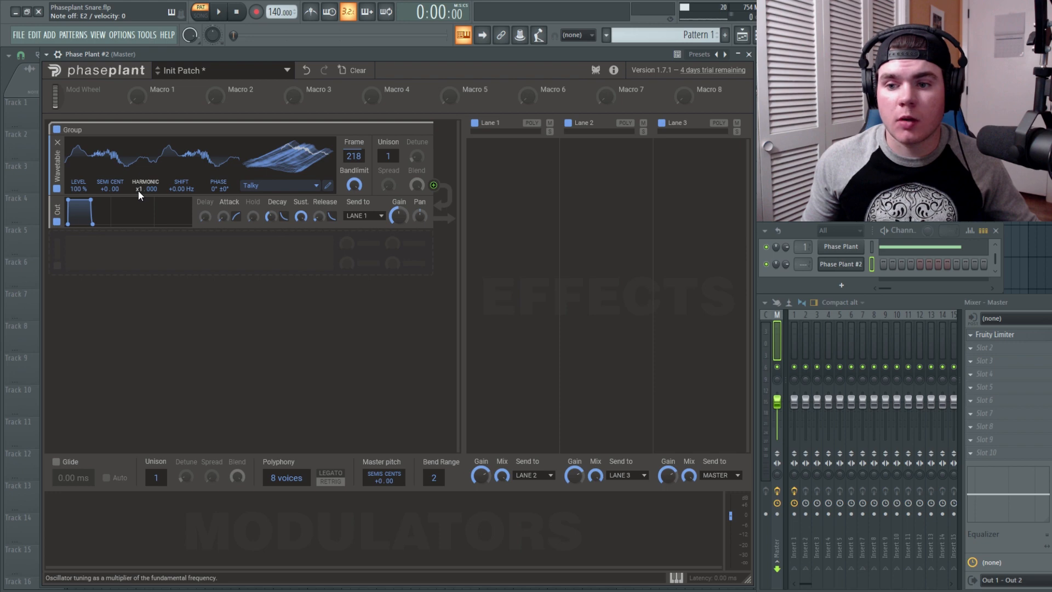
Try harmonic multipliers of x2 and x3 on the Talky wavetable and return the harmonic to x1.000.
drag(138, 190, 138, 182)
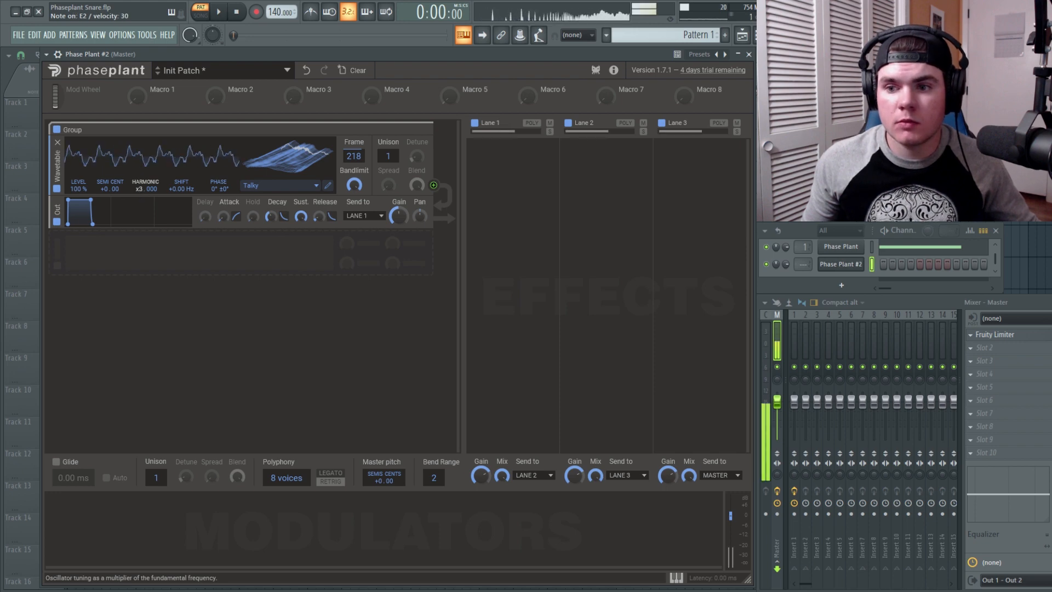
drag(138, 182, 138, 190)
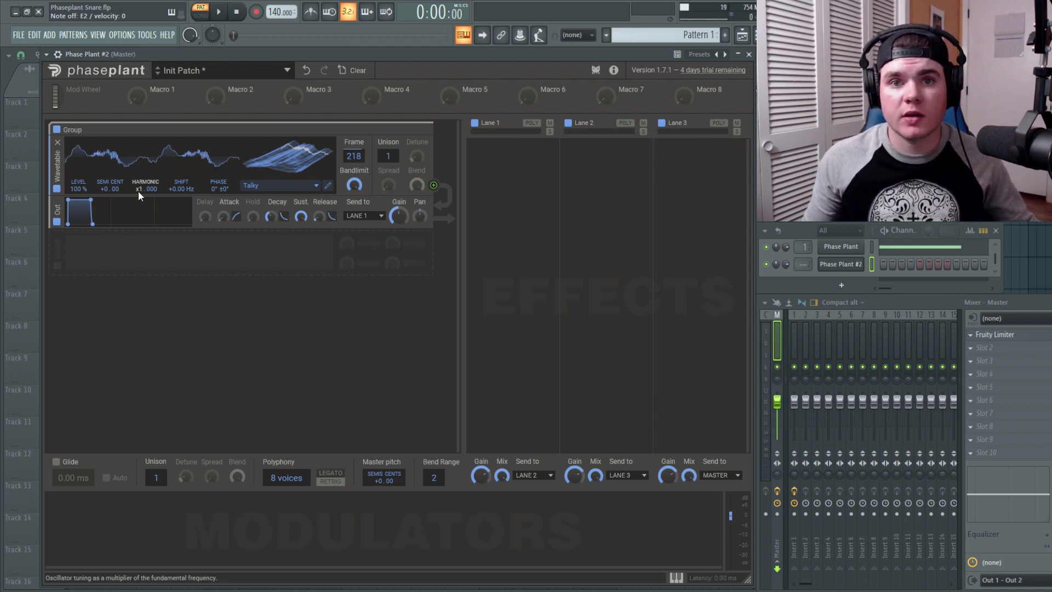
drag(138, 191, 138, 190)
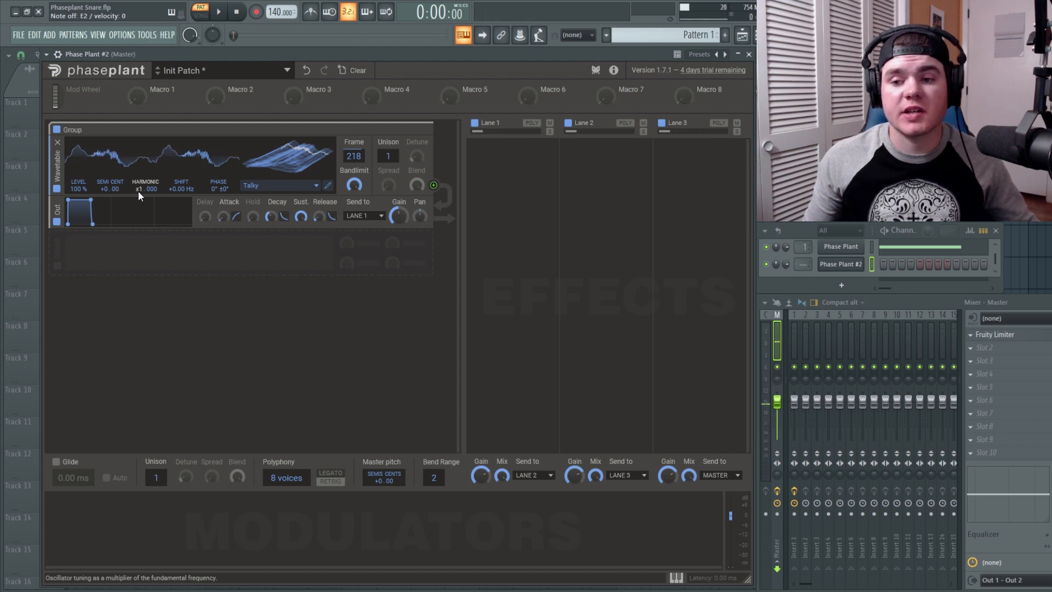
drag(138, 191, 138, 189)
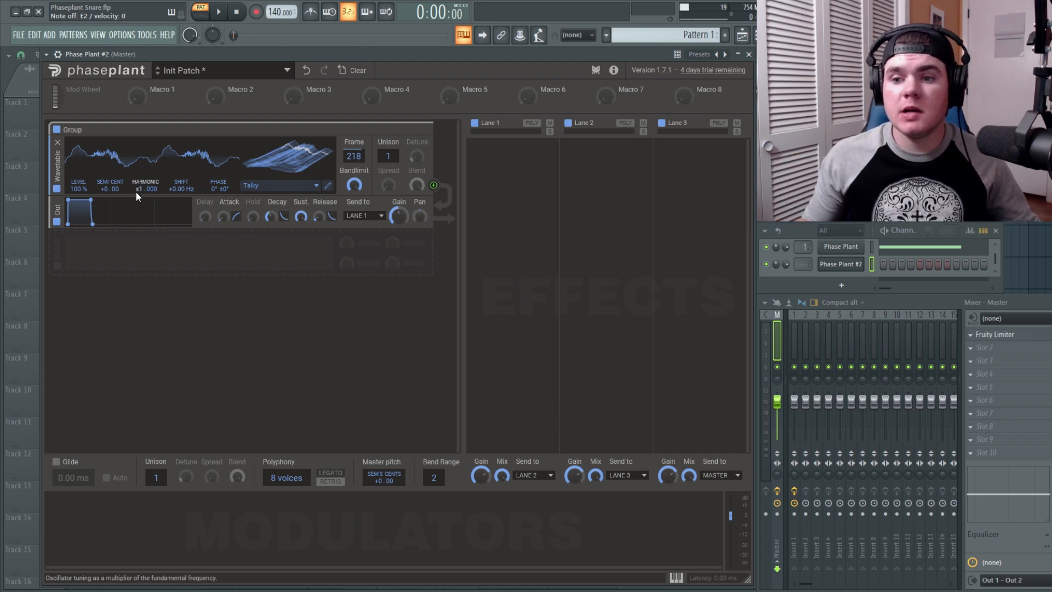
scroll(140, 191, up, 1)
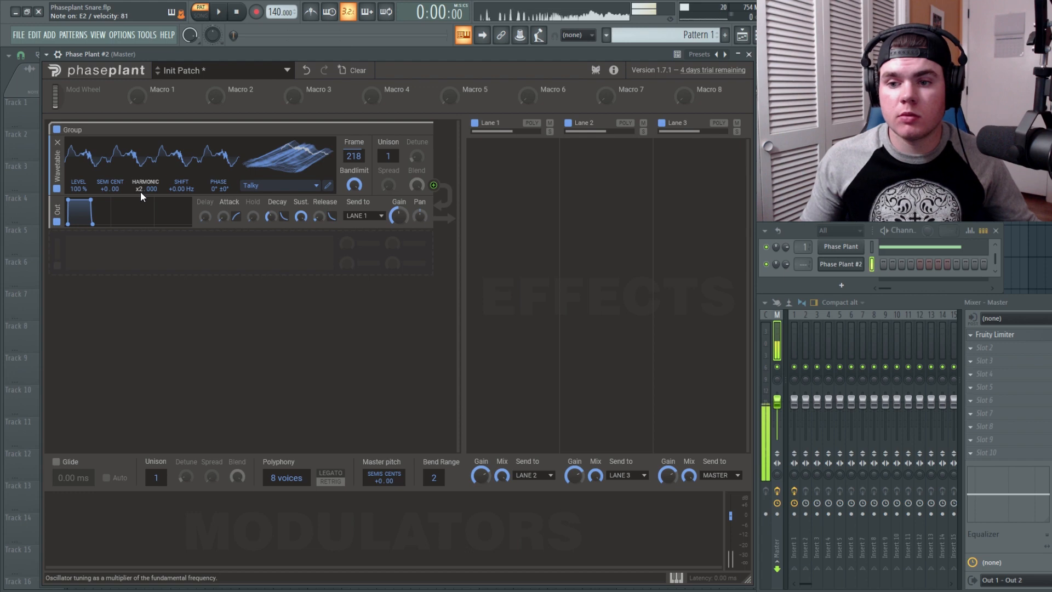
drag(140, 192, 138, 227)
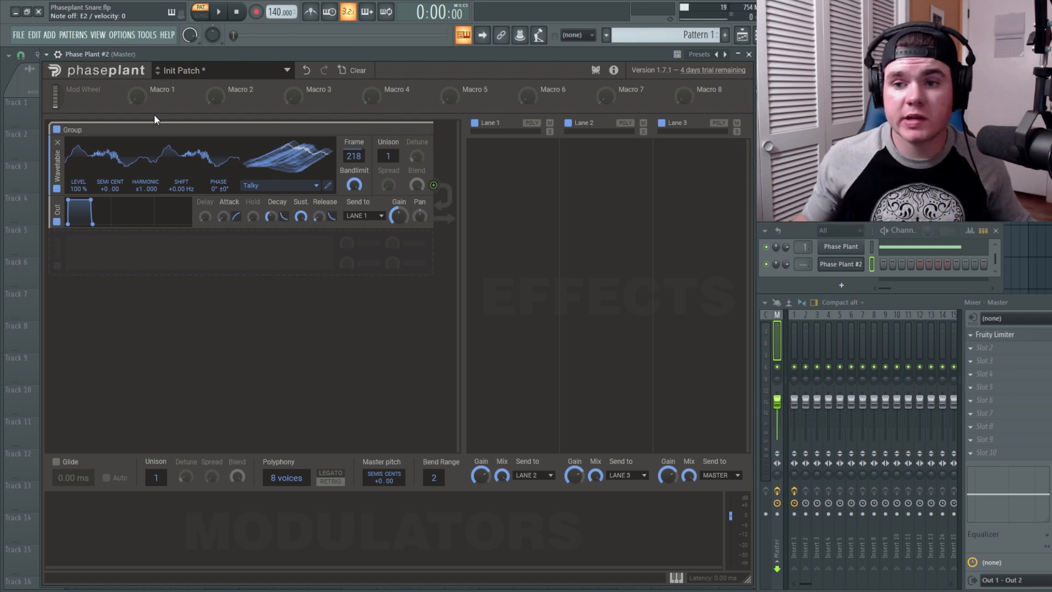
Try C6 and C7 as the root note in the channel's miscellaneous settings and return to the synth interface.
click(58, 56)
click(105, 74)
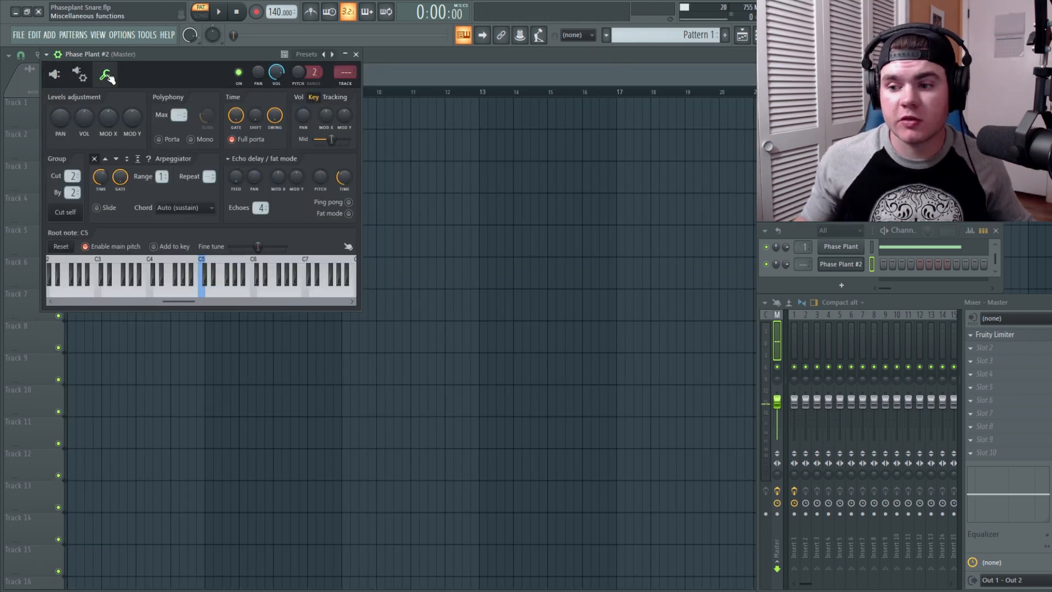
click(254, 262)
click(305, 262)
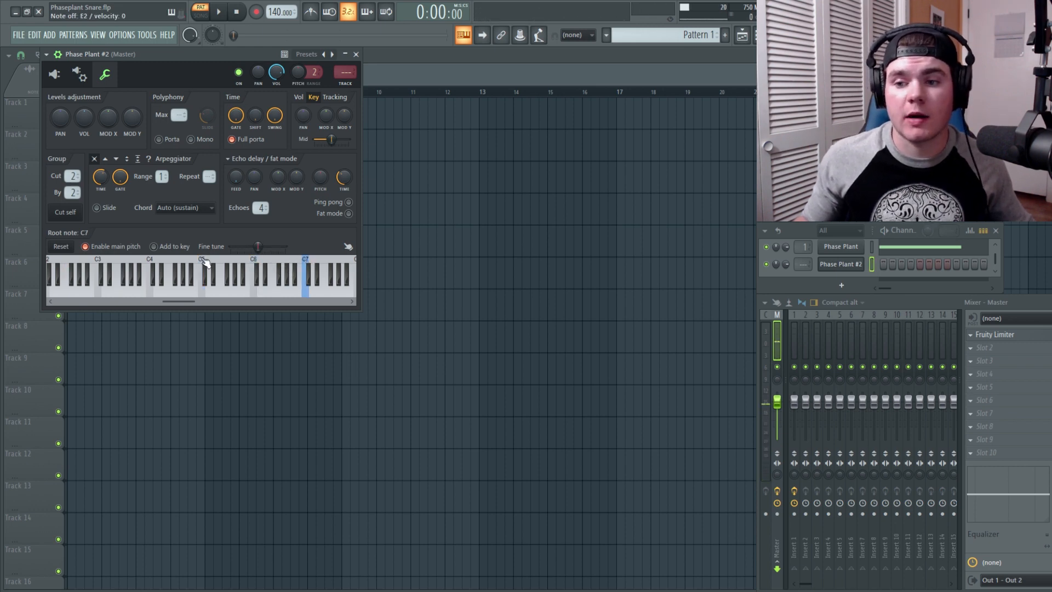
click(54, 73)
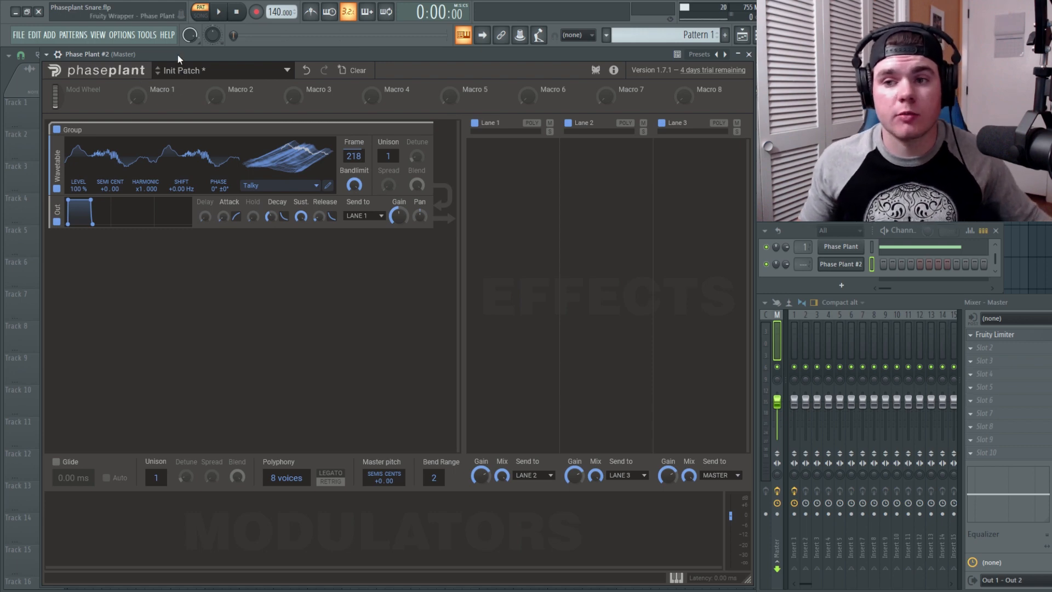
Load the Monster 5 [SL] wavetable from the Spectral folder of the user Tables and lower its frame position.
click(300, 183)
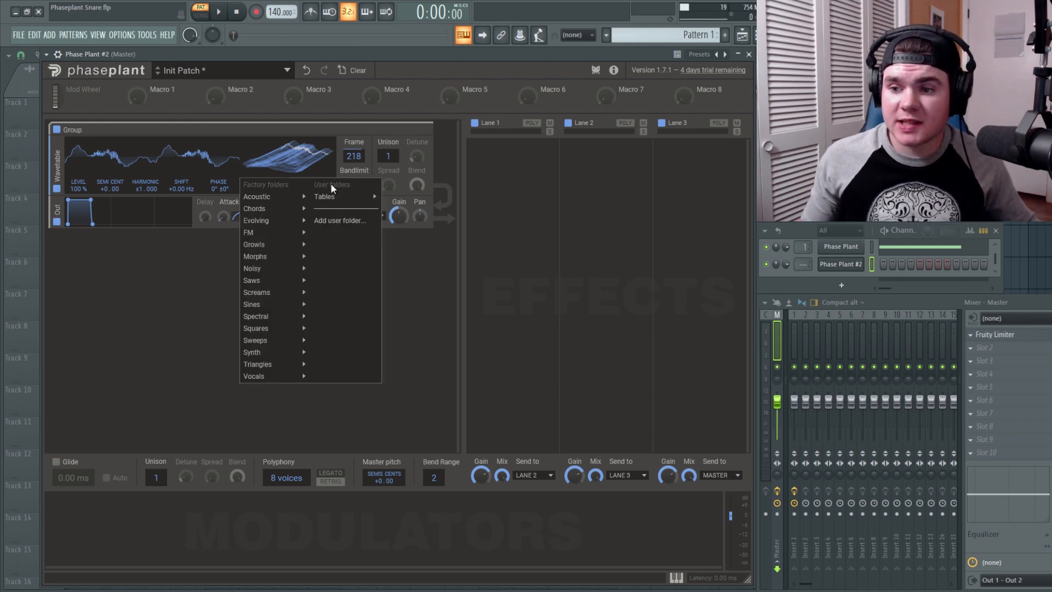
mouse_move(334, 201)
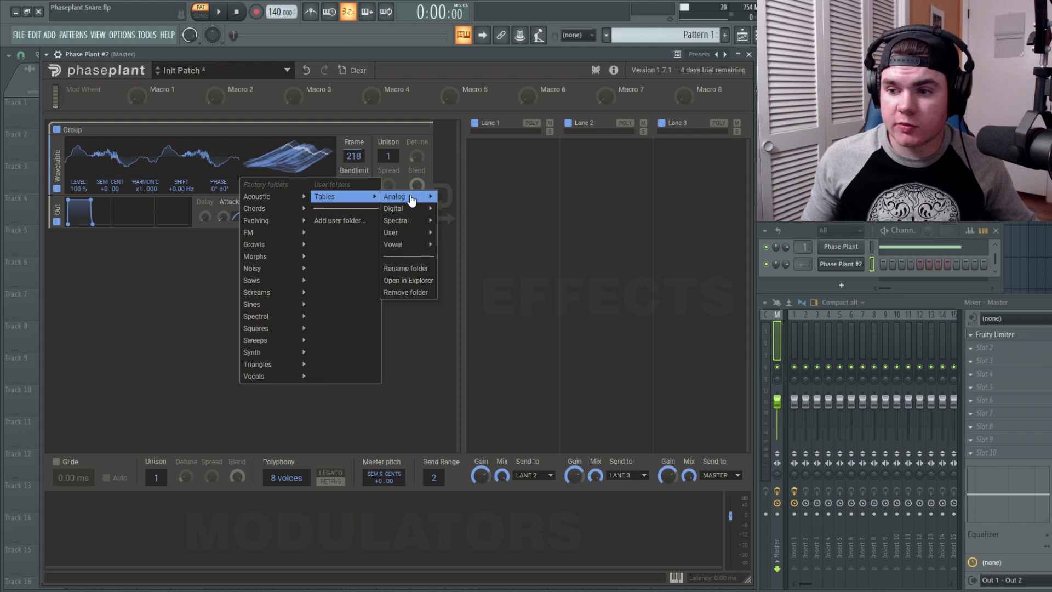
mouse_move(410, 226)
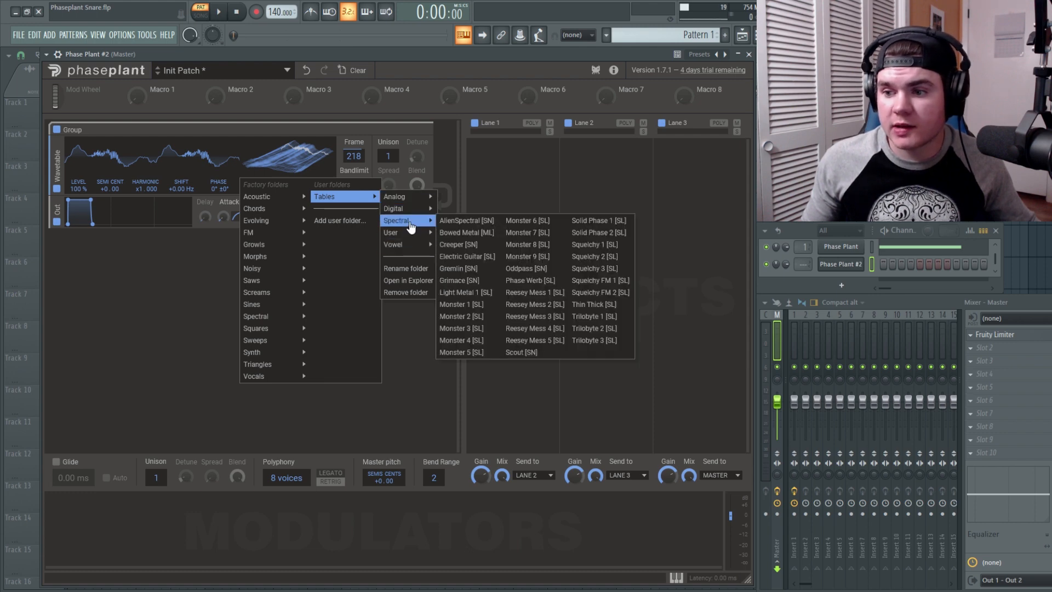
click(463, 351)
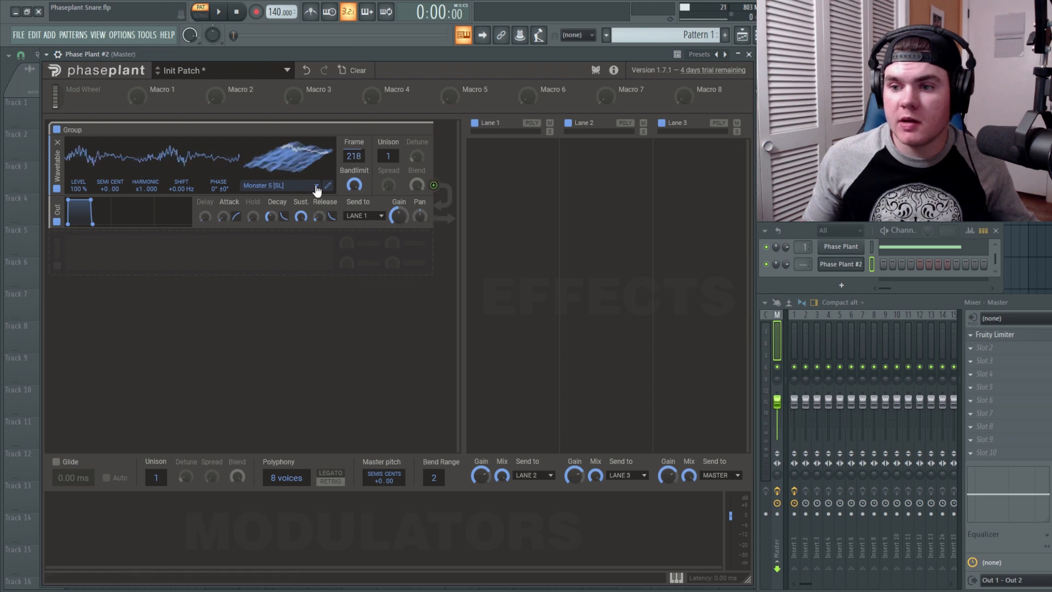
drag(353, 156, 354, 195)
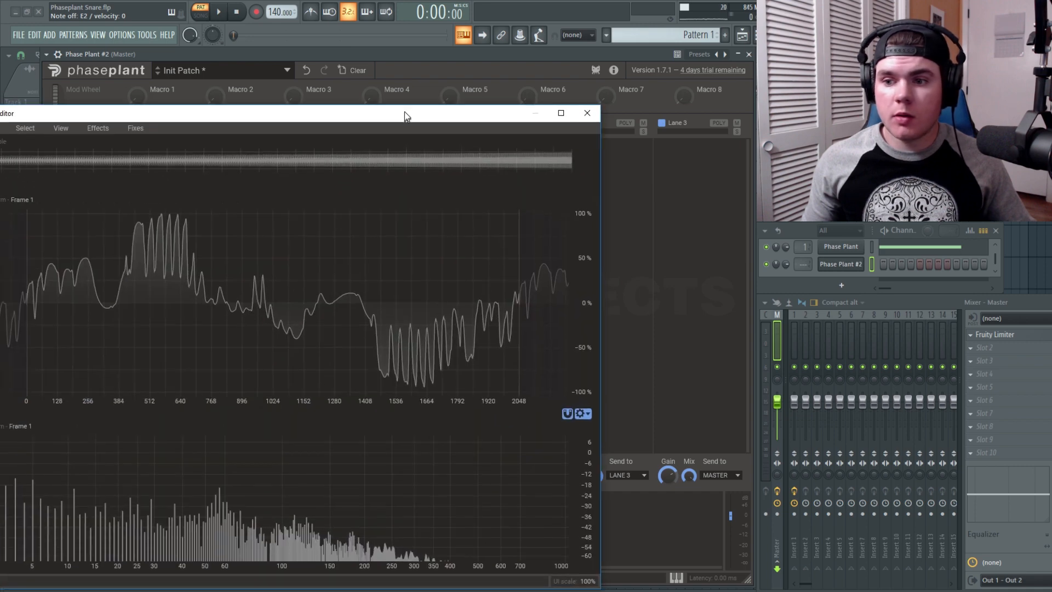
Low-pass filter frame 1 in the Wavetable Editor with the Filter tool, adjusting its cutoff, Q and slope.
drag(404, 111, 632, 63)
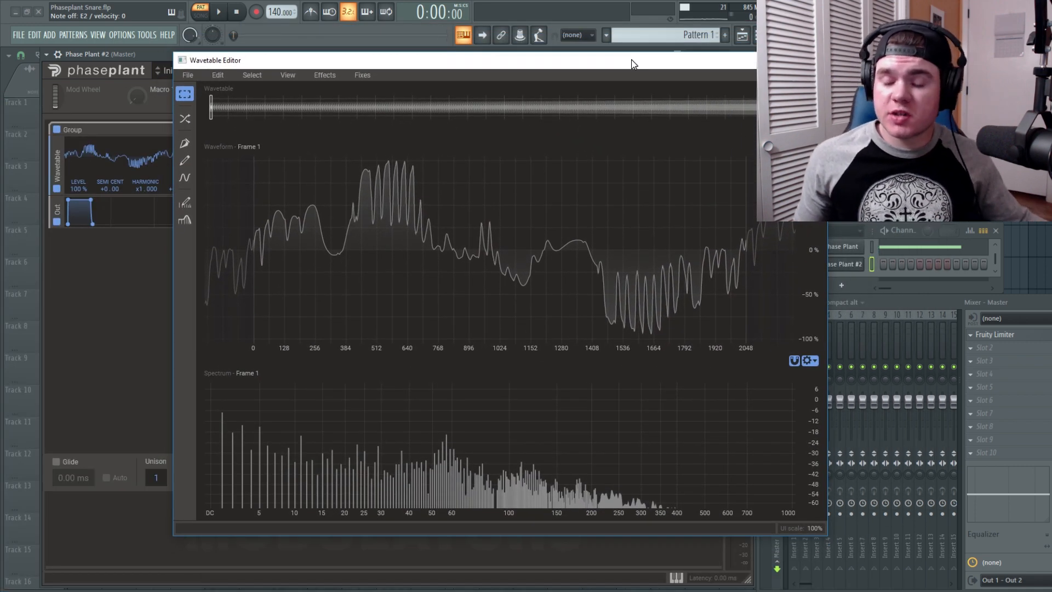
click(185, 221)
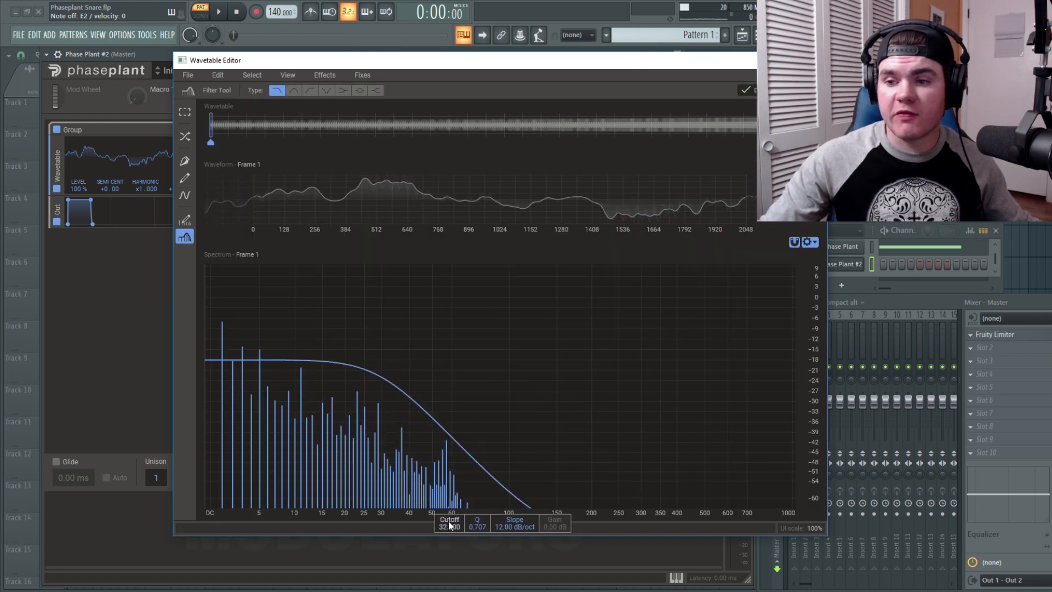
drag(448, 521, 448, 463)
drag(480, 525, 449, 527)
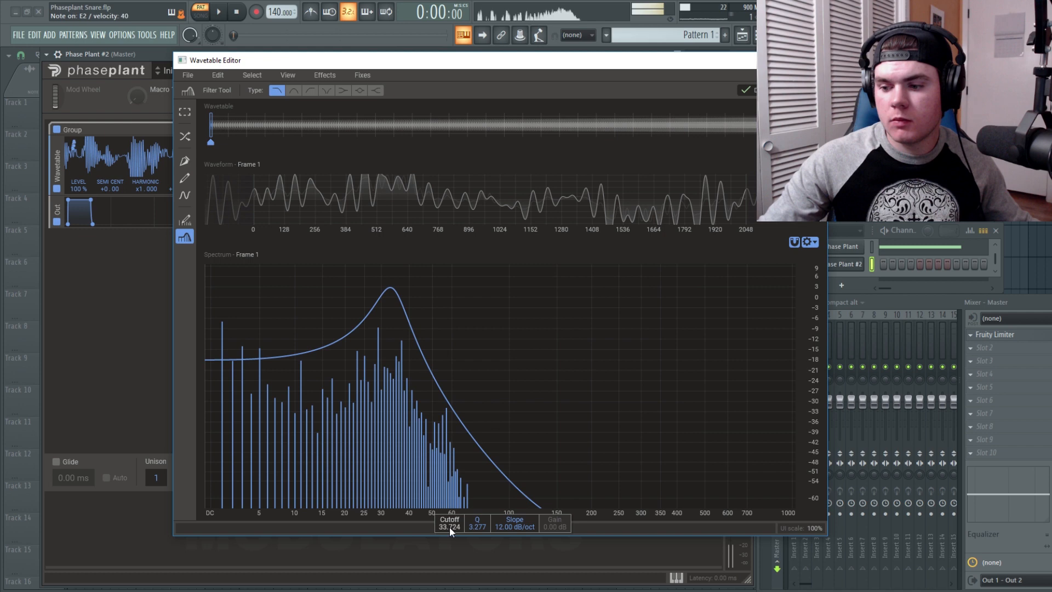
drag(514, 523, 515, 533)
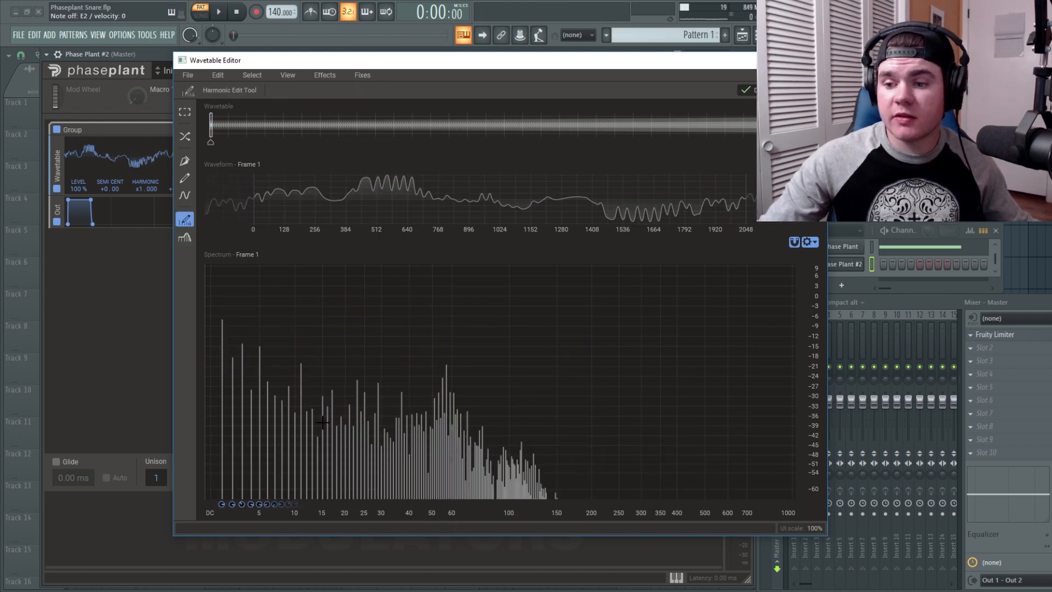
Try raising harmonic 21 of frame 1 with the Harmonic Edit tool and redrawing the levels of the harmonics above it.
scroll(238, 404, up, 5)
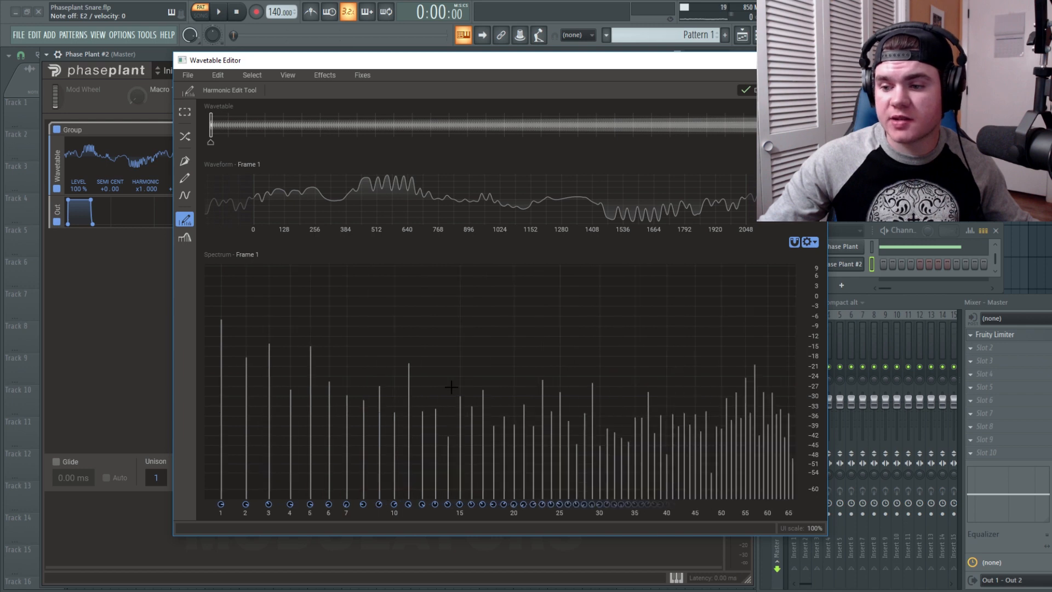
scroll(450, 387, right, 2)
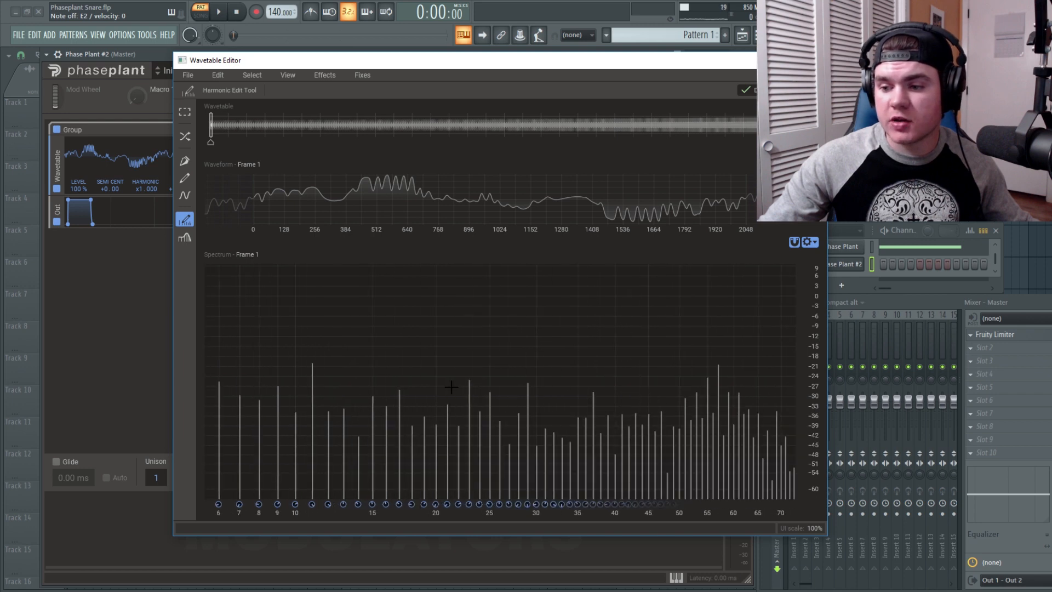
click(447, 308)
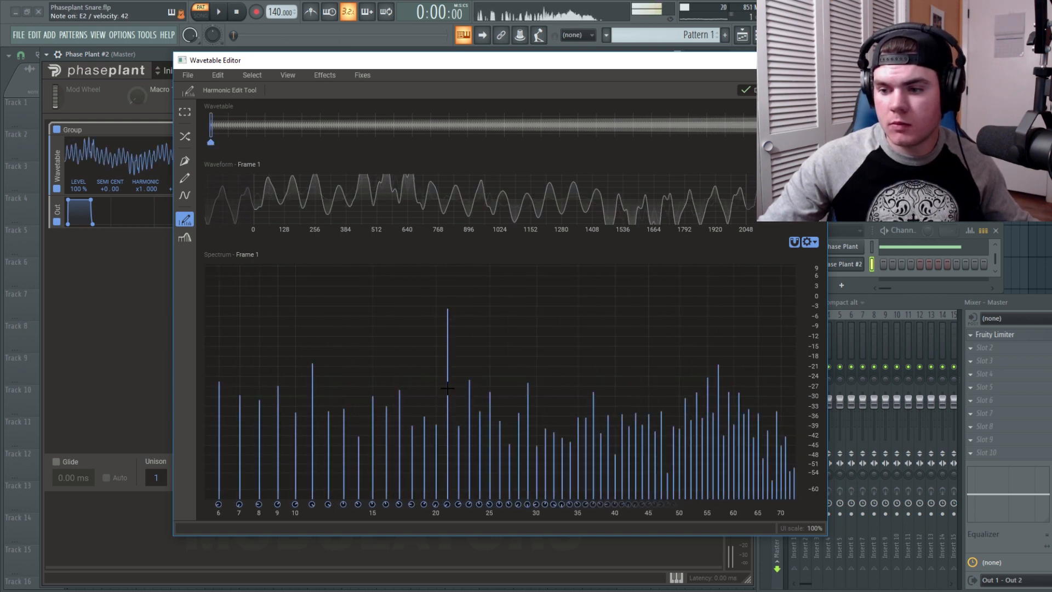
mouse_move(447, 387)
mouse_down()
mouse_move(455, 408)
mouse_move(562, 353)
mouse_move(605, 377)
mouse_move(522, 410)
mouse_move(541, 452)
mouse_move(526, 463)
mouse_up()
scroll(521, 477, up, 3)
scroll(521, 484, up, 1)
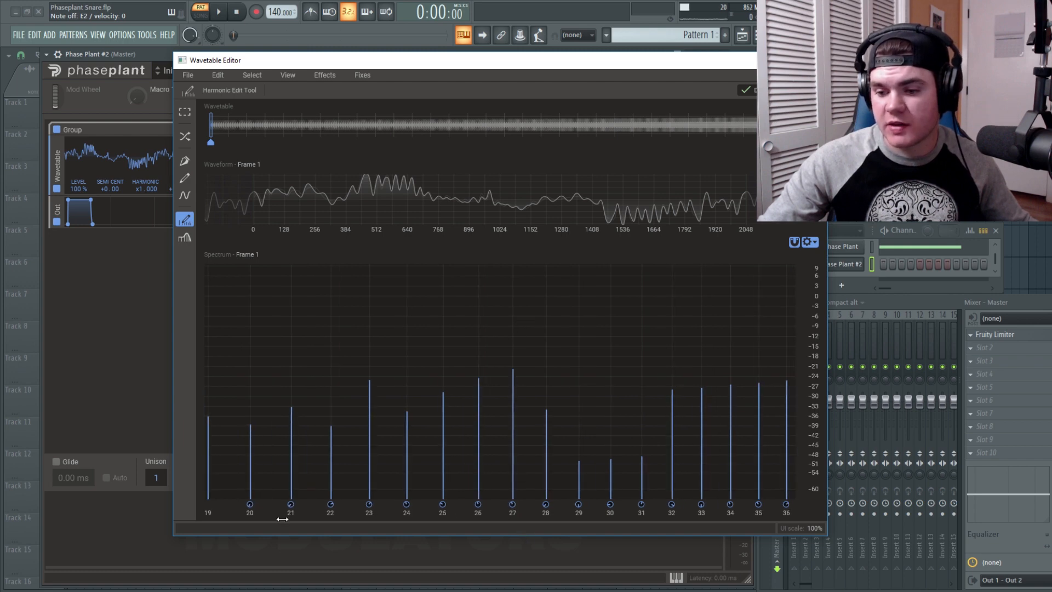
Try shifting the phase of the first harmonic and discard the harmonic edits.
scroll(429, 463, down, 6)
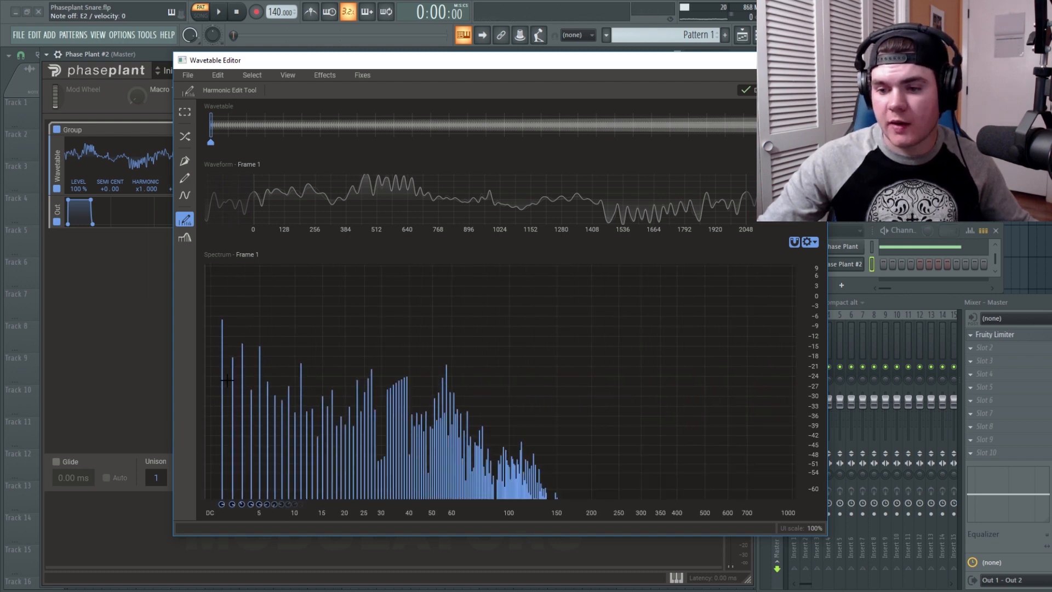
scroll(232, 381, up, 8)
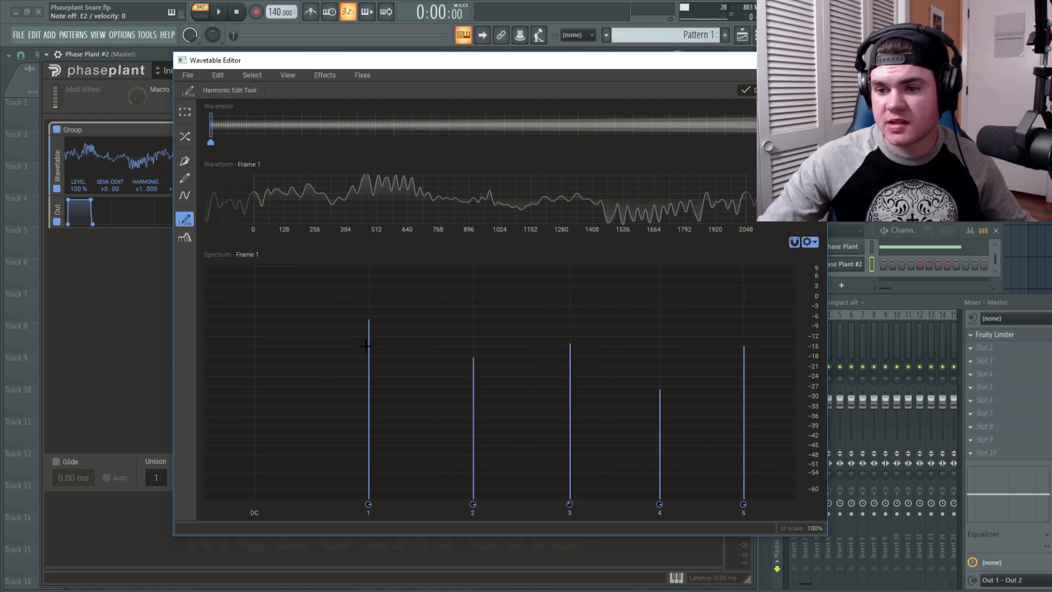
drag(368, 504, 374, 361)
scroll(373, 367, down, 5)
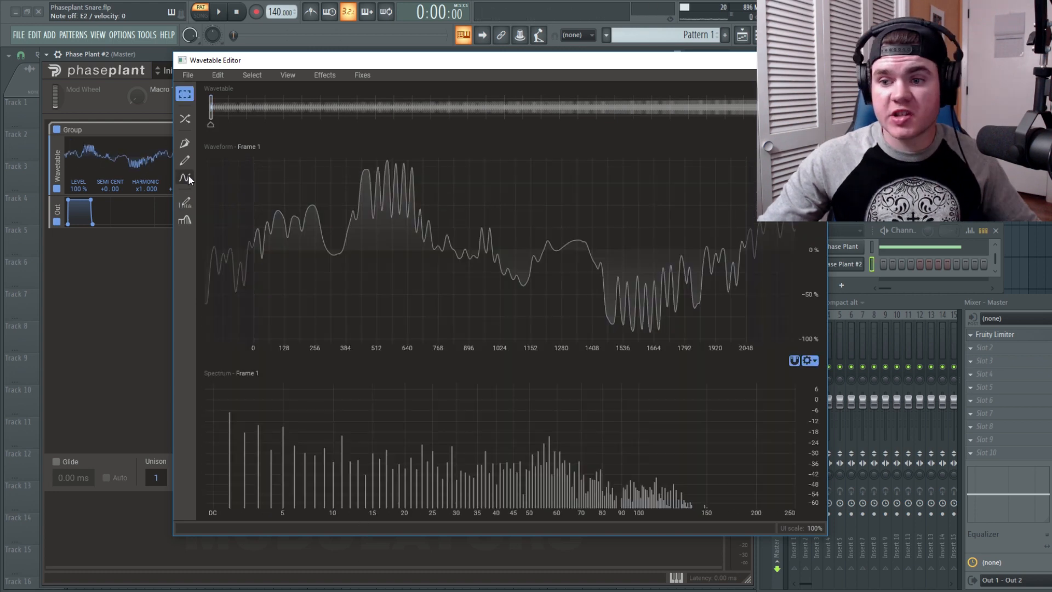
Try a sine on frame 1 with the Wave tool, varying repeat, phase, origin and mix, and discard it.
click(187, 178)
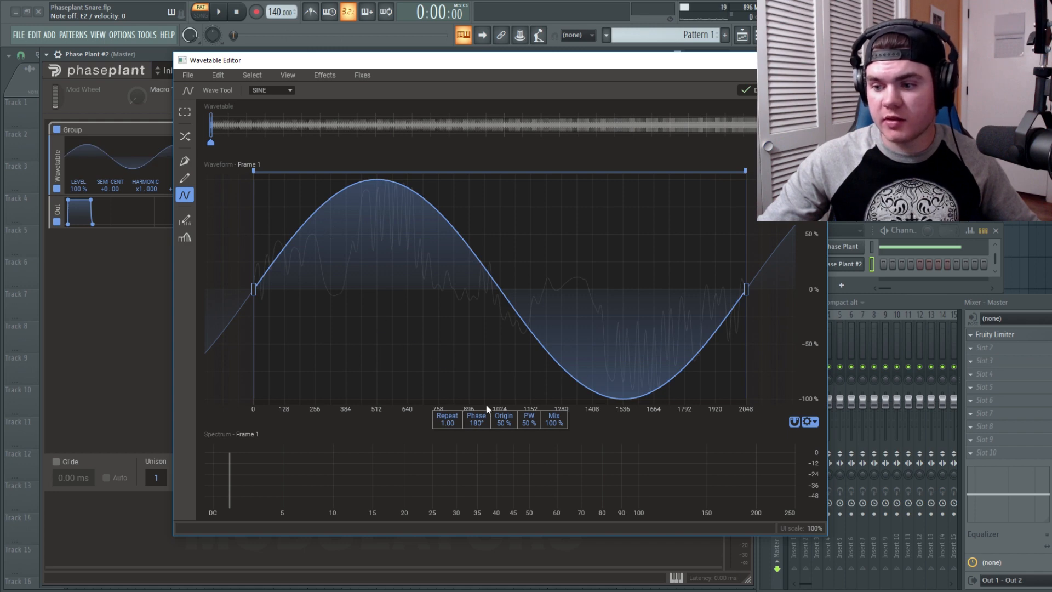
drag(450, 416, 450, 389)
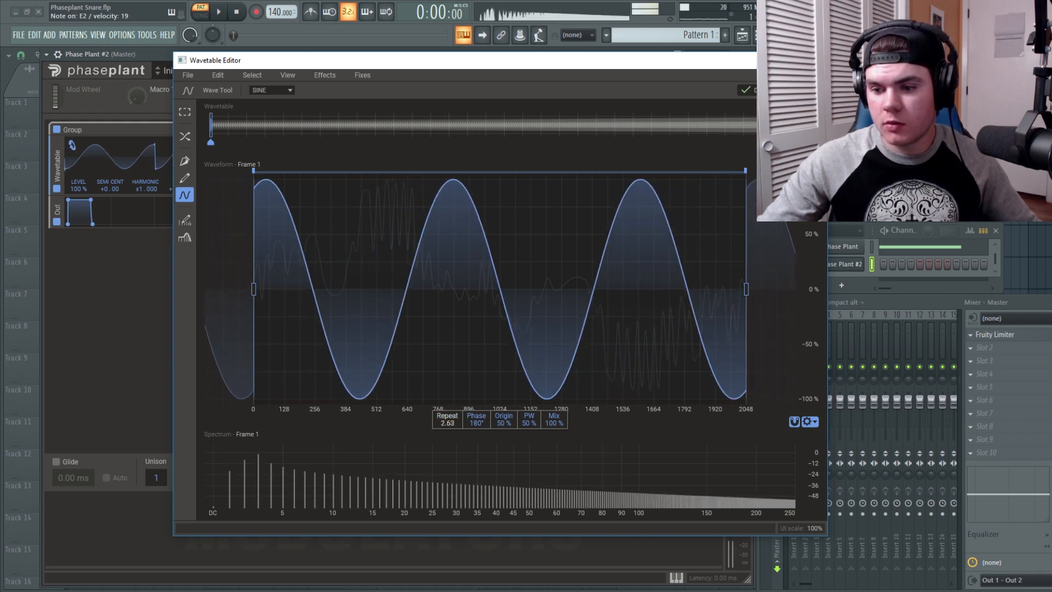
double_click(447, 419)
drag(476, 420, 476, 387)
double_click(480, 421)
drag(504, 422, 554, 474)
double_click(504, 421)
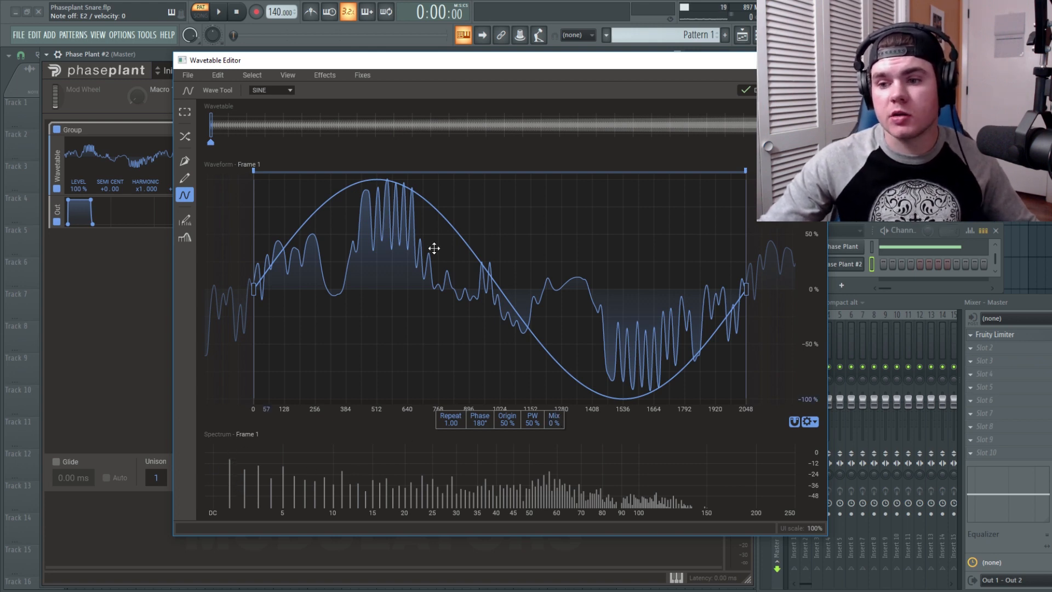
click(798, 90)
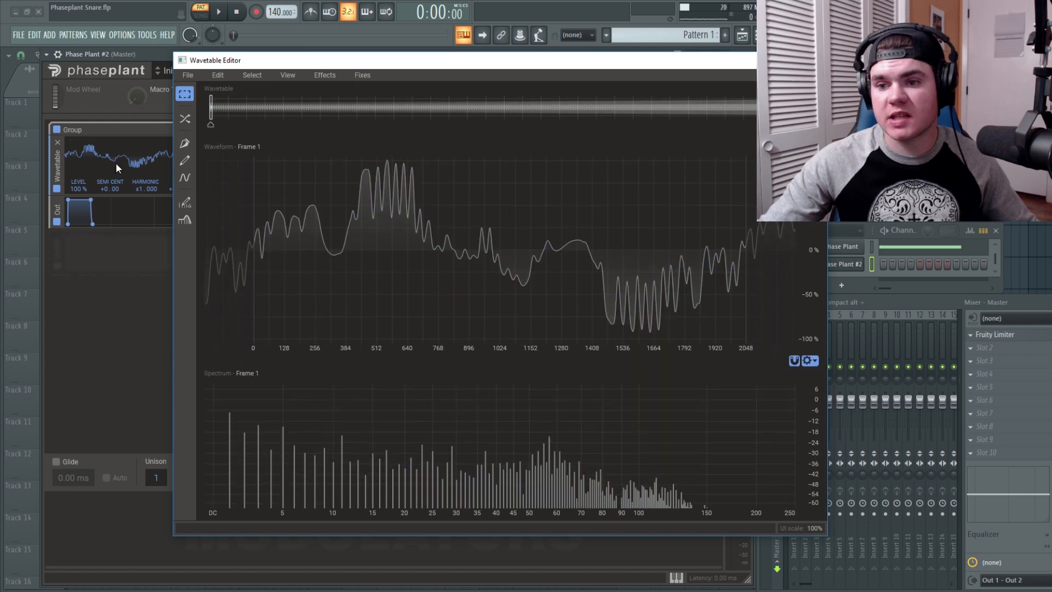
Remove the first harmonic of frame 1 with the Harmonic Edit tool and blend in a sine at 36% mix with the Wave tool.
click(185, 201)
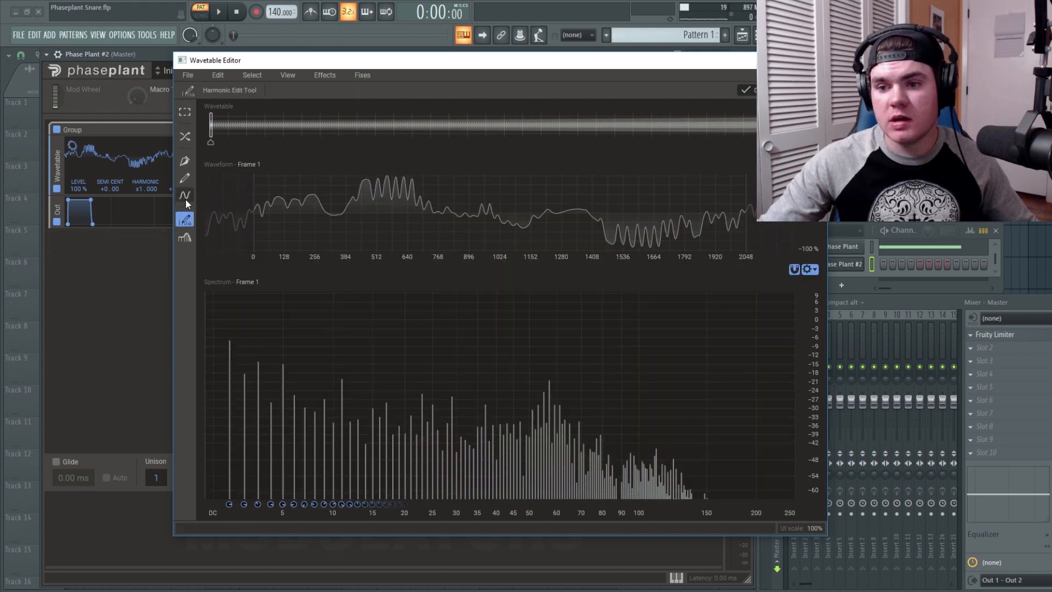
drag(229, 487, 230, 502)
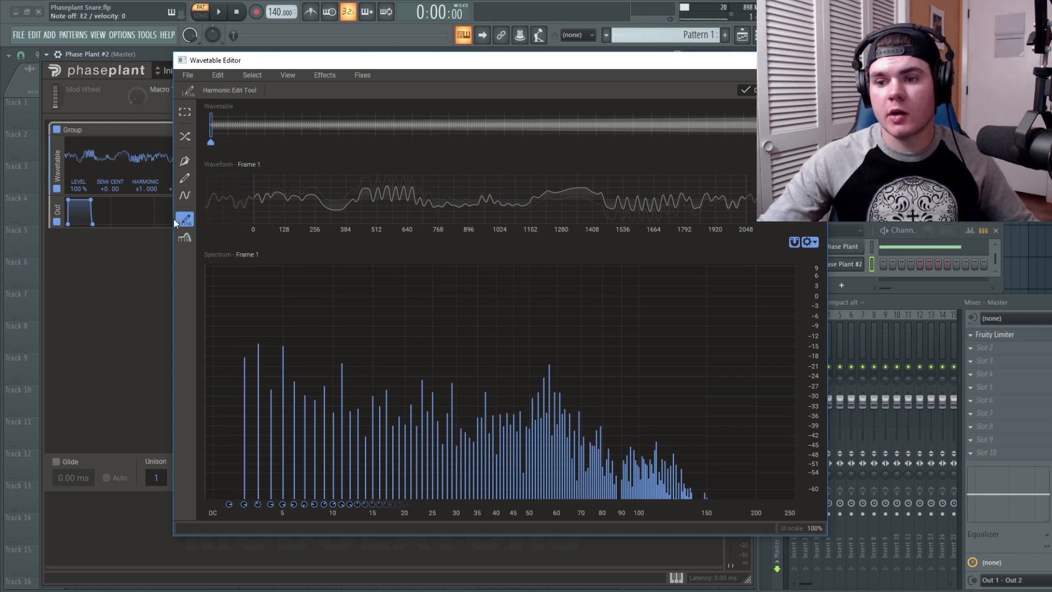
click(184, 195)
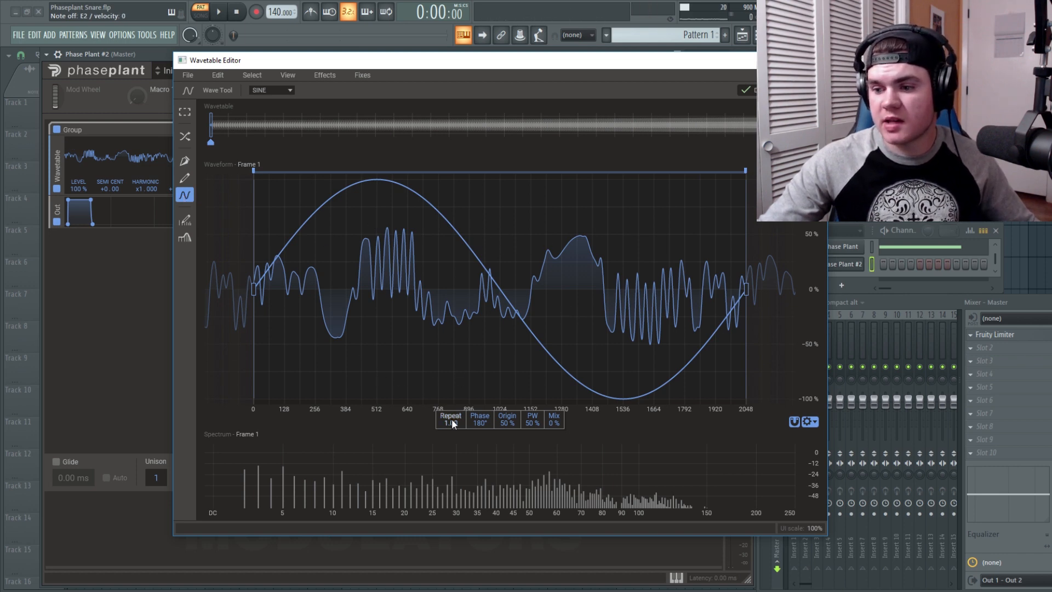
drag(550, 417, 551, 419)
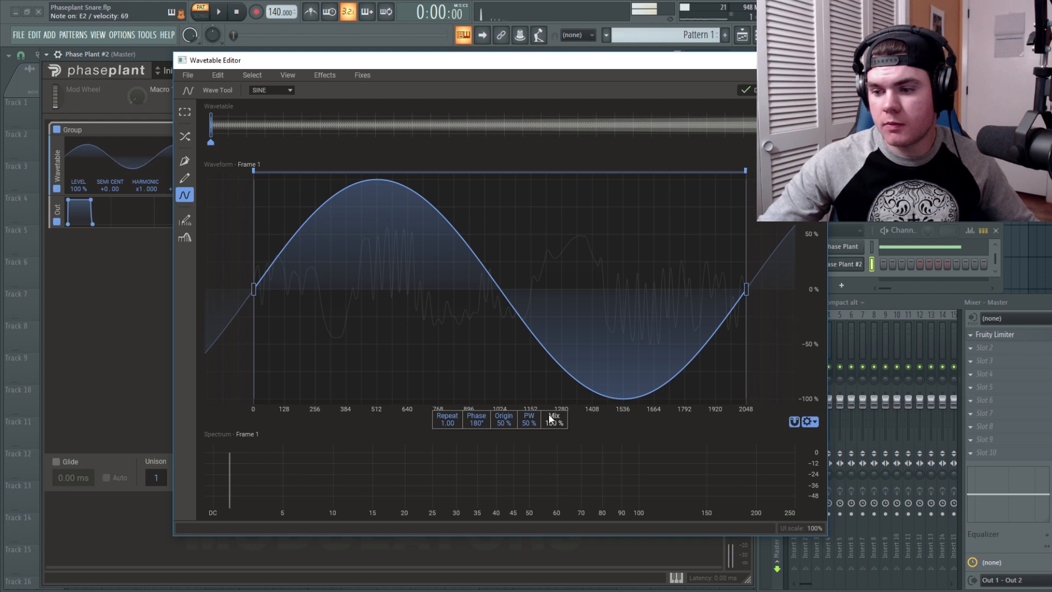
drag(558, 421, 557, 475)
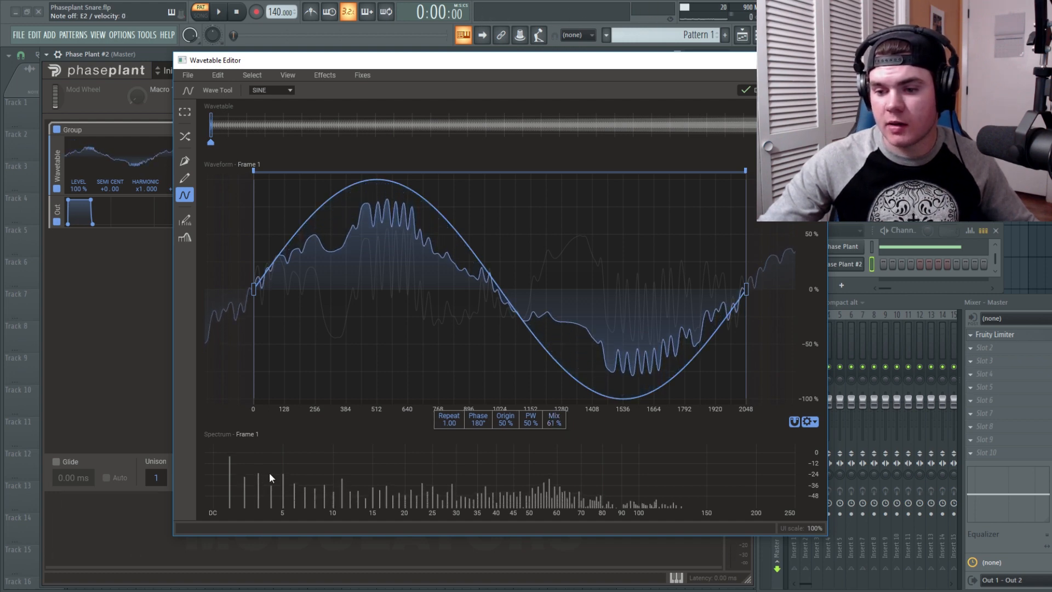
drag(554, 422, 554, 456)
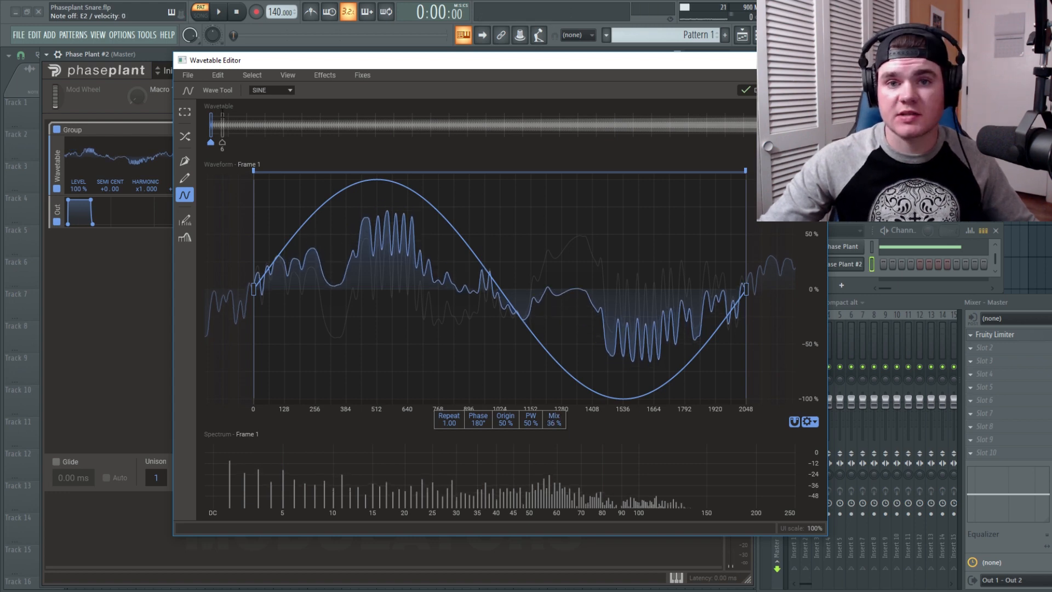
Try redrawing parts of frame 1's waveform freehand with the Brush tool and discard the strokes.
click(184, 178)
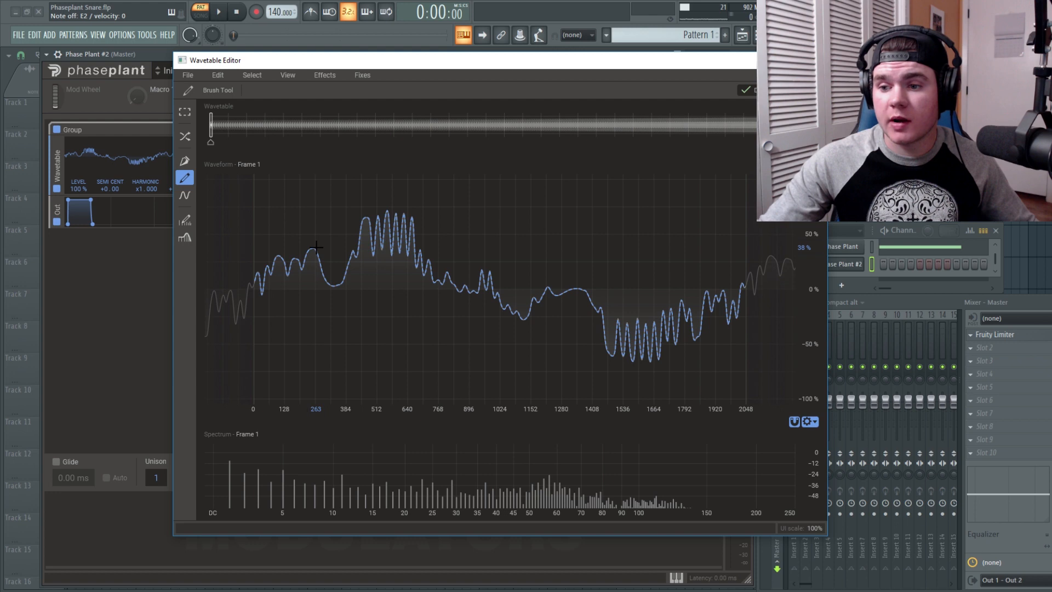
mouse_move(311, 248)
mouse_down()
mouse_move(386, 218)
mouse_move(420, 285)
mouse_move(443, 293)
mouse_move(493, 254)
mouse_move(499, 307)
mouse_move(539, 332)
mouse_up()
drag(616, 294, 657, 299)
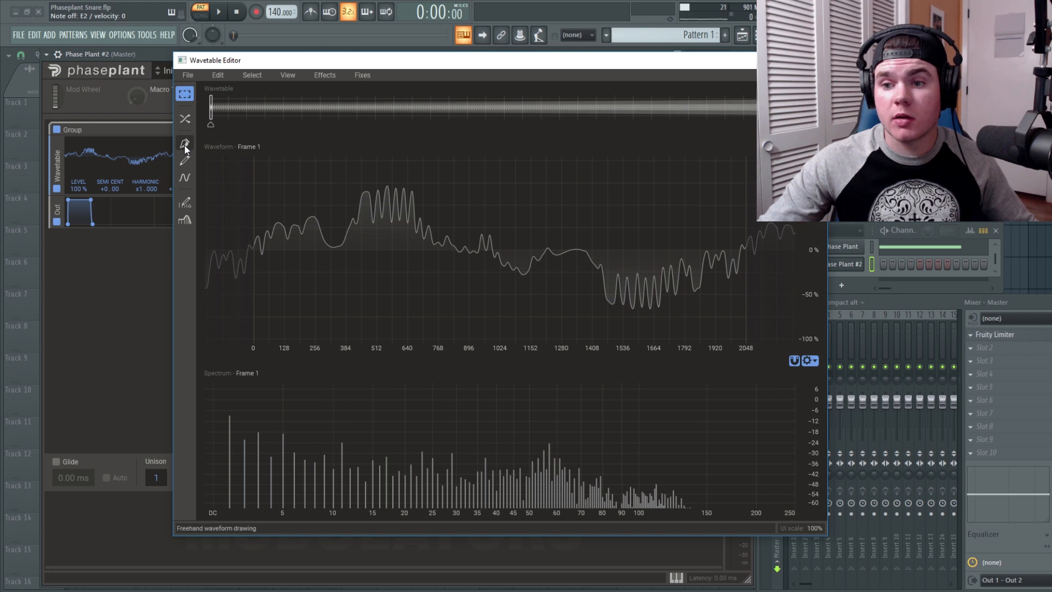
Try replacing frame 1's waveform with a nine-node curve drawn with the Pen tool, starting at full amplitude.
click(185, 145)
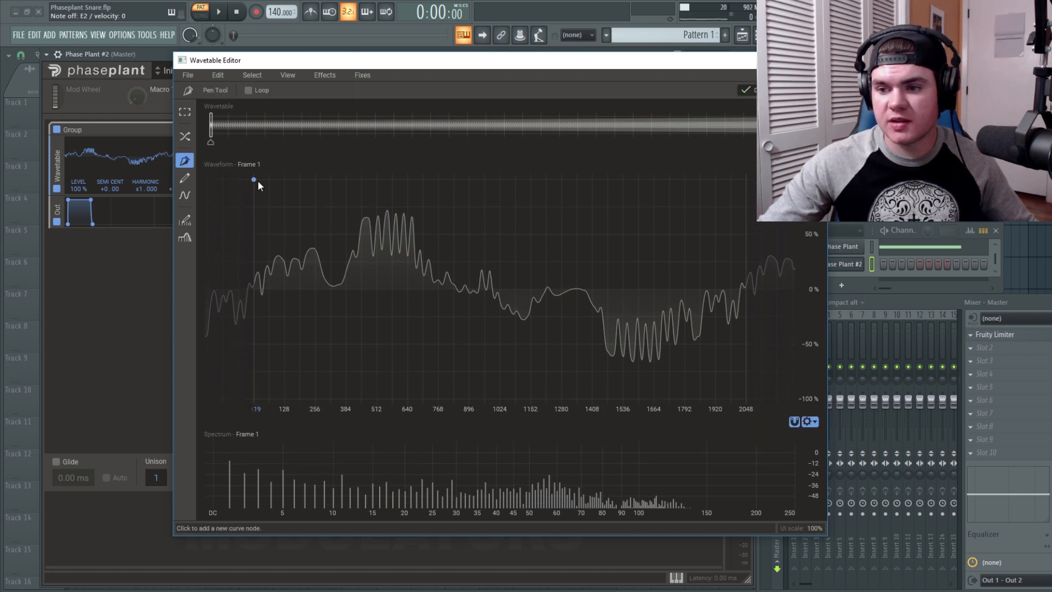
click(253, 179)
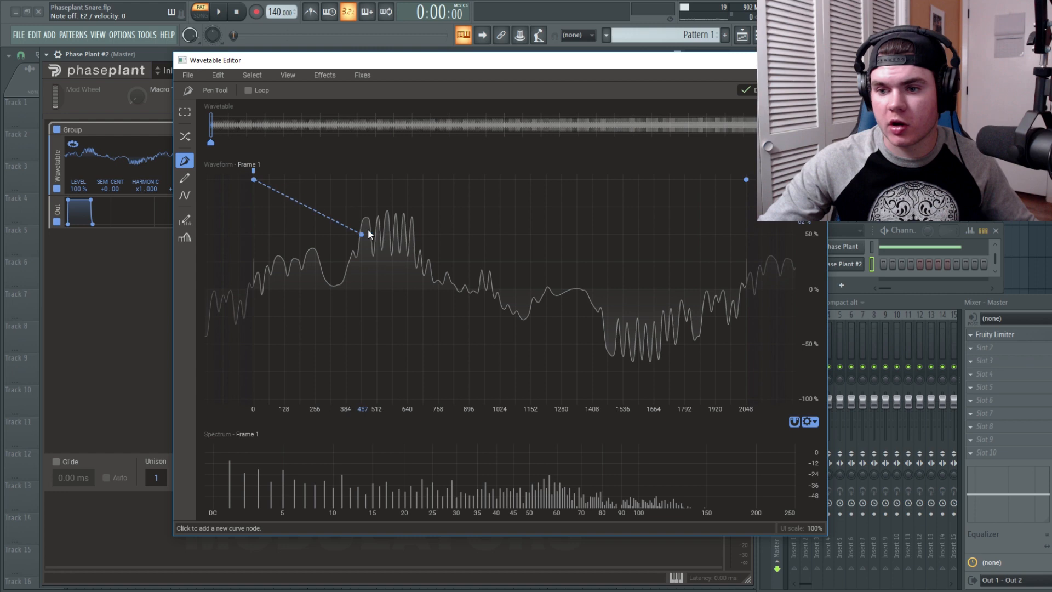
click(376, 234)
click(408, 262)
drag(406, 270, 392, 371)
click(514, 262)
click(530, 289)
click(577, 315)
drag(638, 262, 670, 222)
click(684, 263)
drag(719, 260, 746, 344)
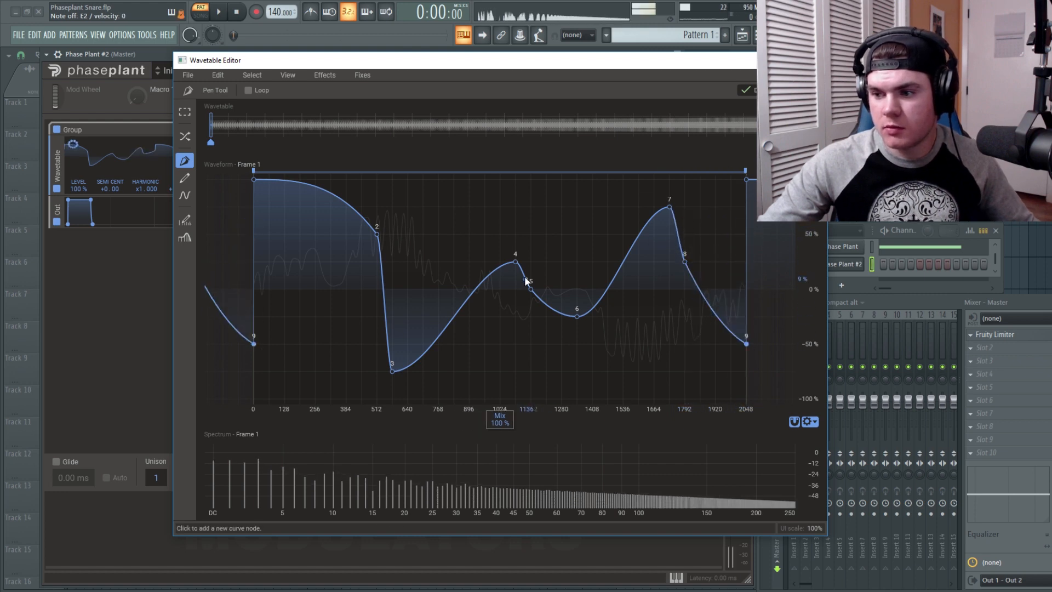
click(530, 179)
drag(478, 287, 528, 453)
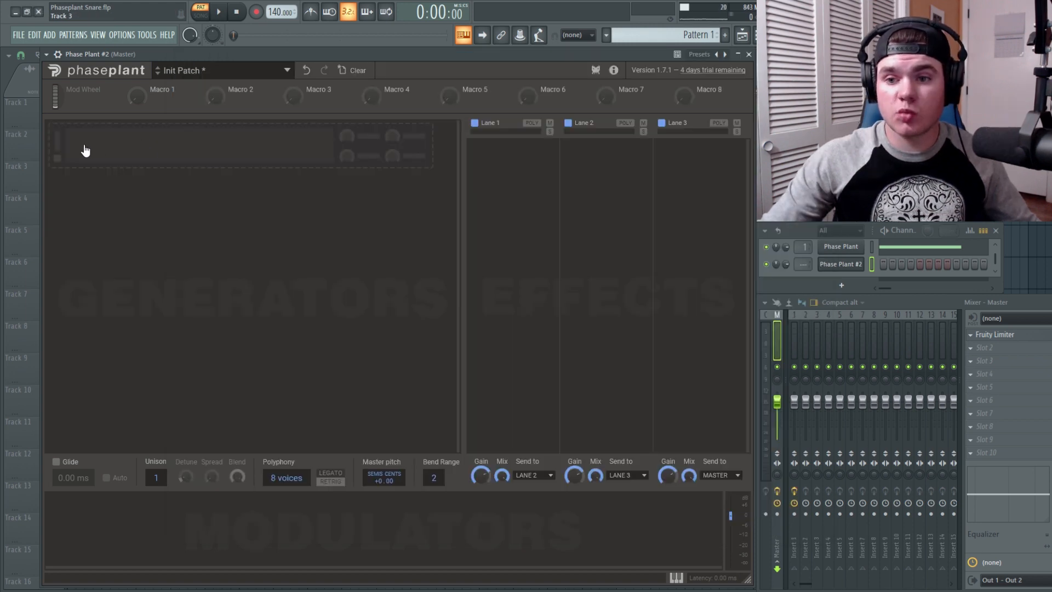
Add a Wavetable generator to the empty patch and create a second, empty group below it.
click(99, 146)
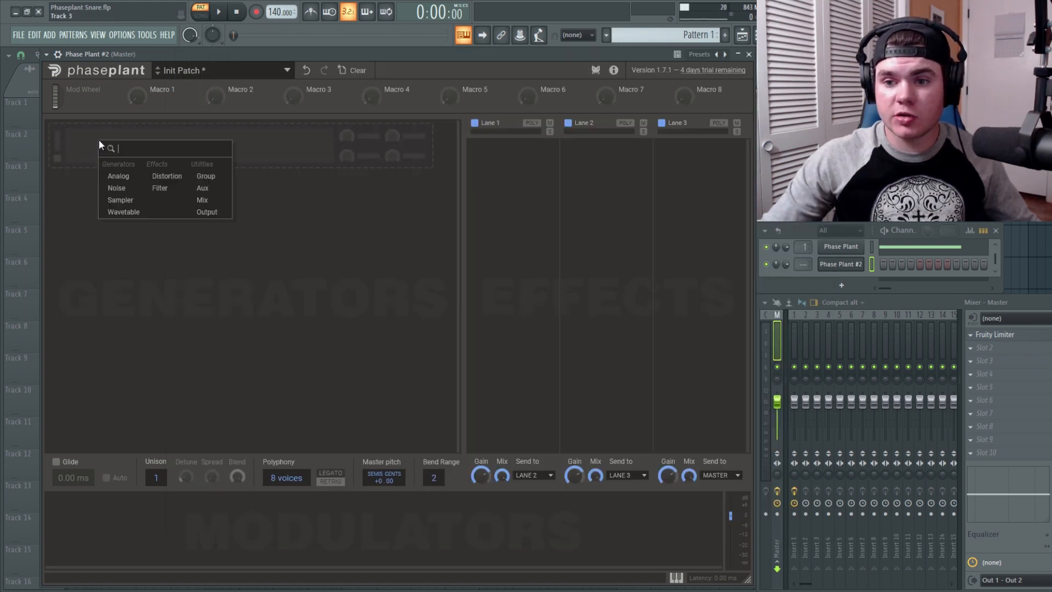
click(128, 214)
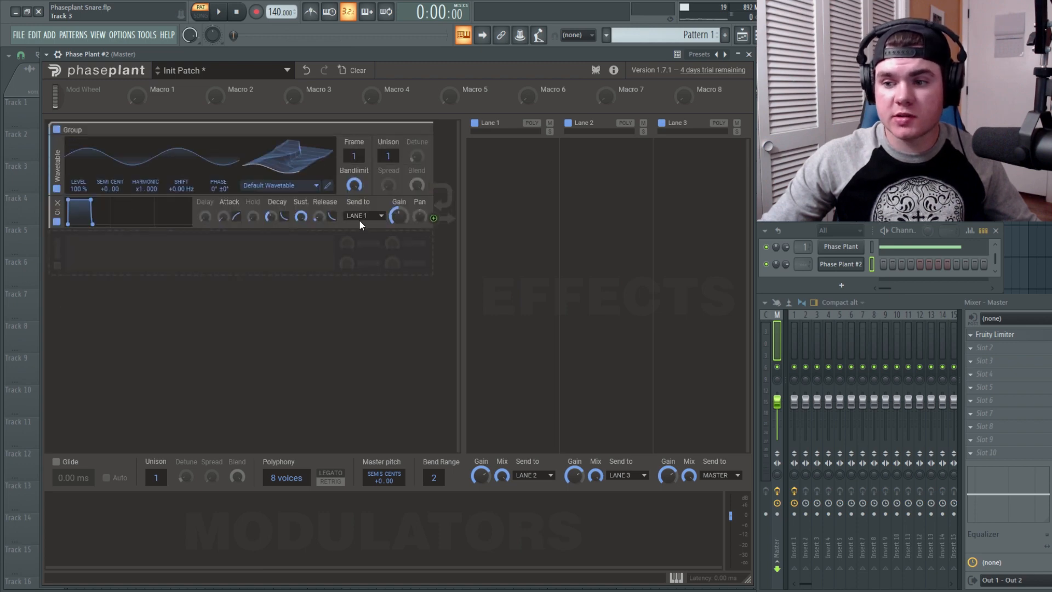
click(199, 250)
click(309, 284)
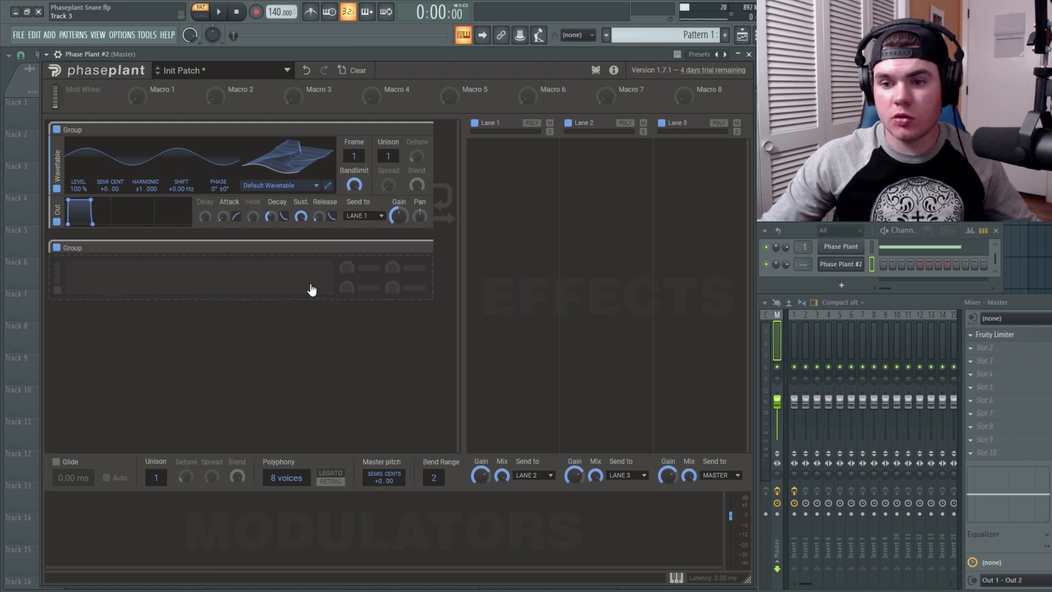
Try a Noise generator with its own output in the second group, and delete that group.
click(130, 284)
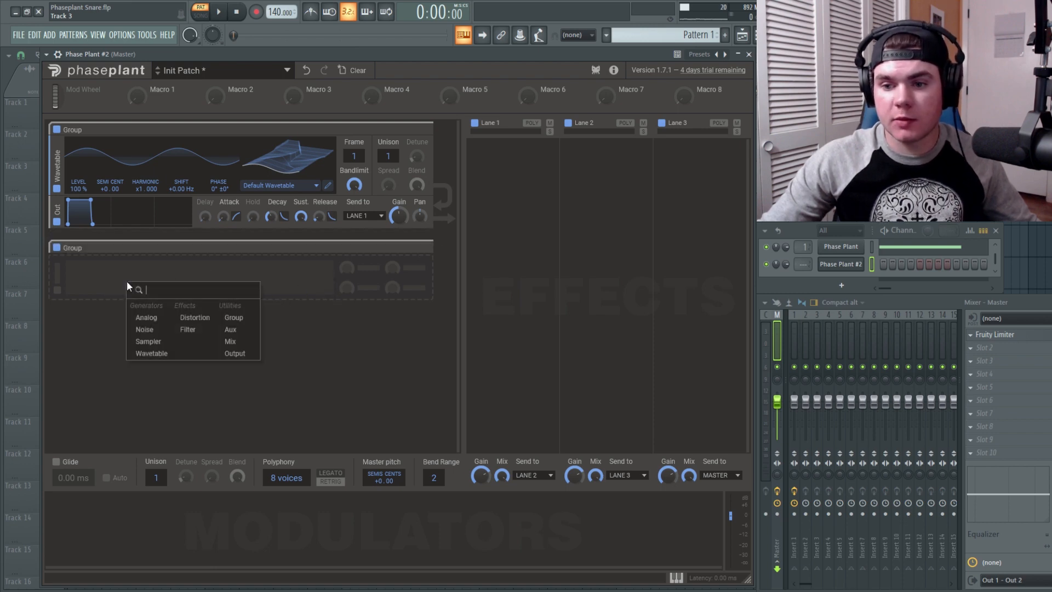
click(149, 332)
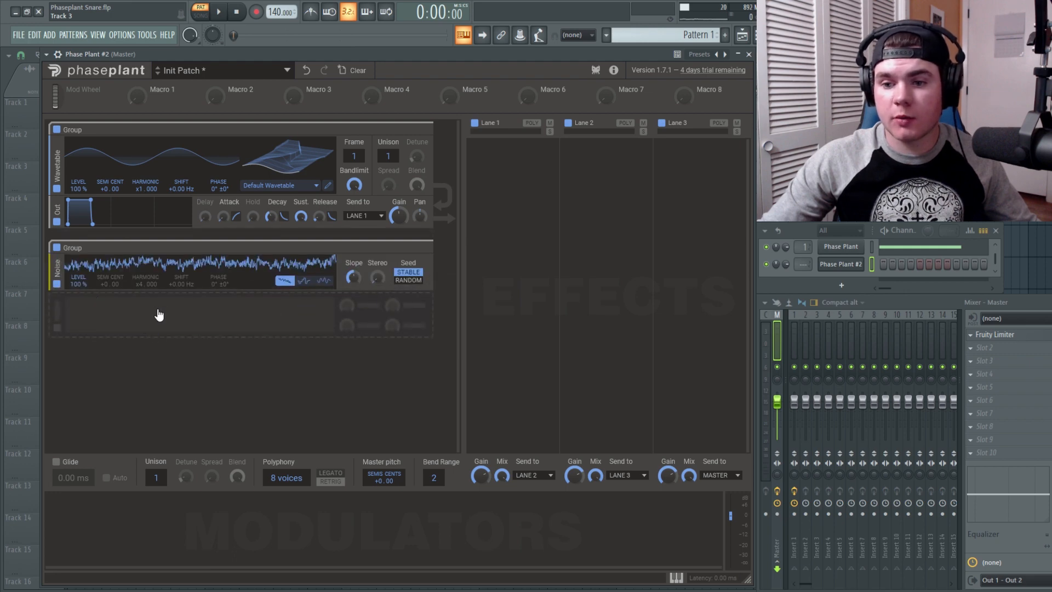
click(123, 323)
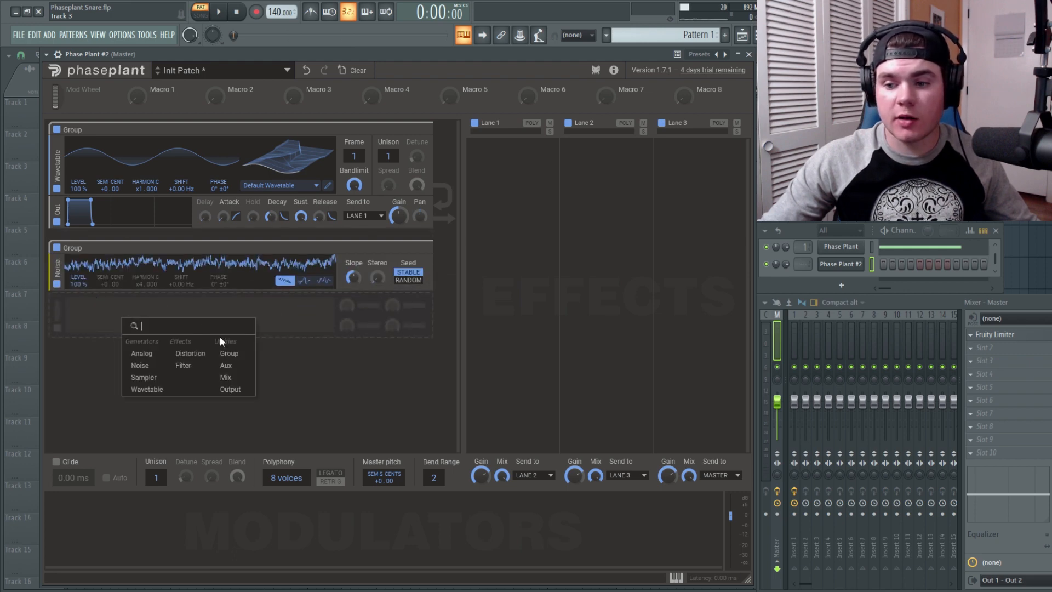
click(236, 378)
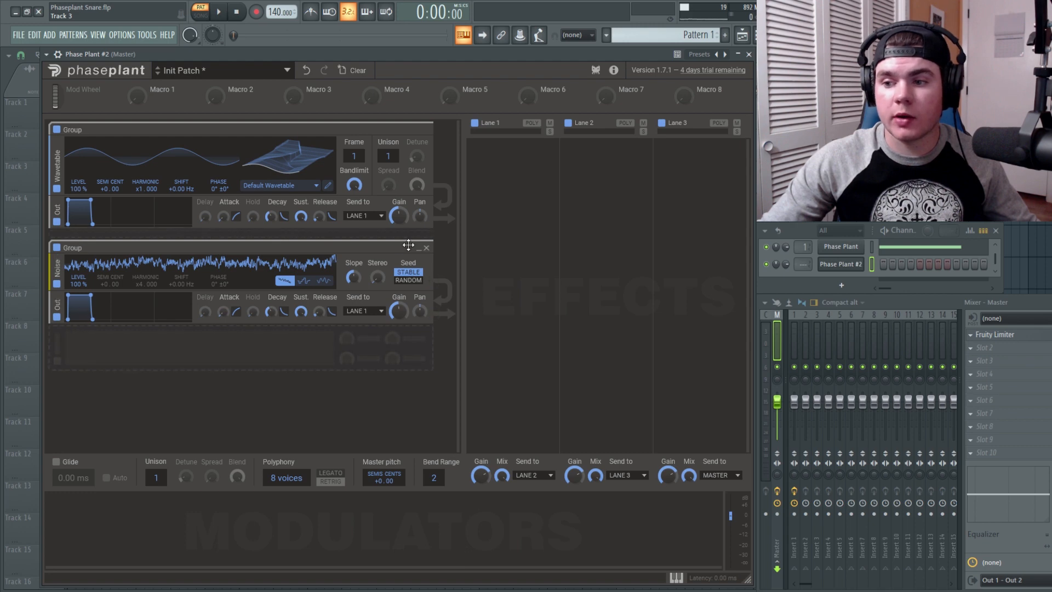
click(426, 247)
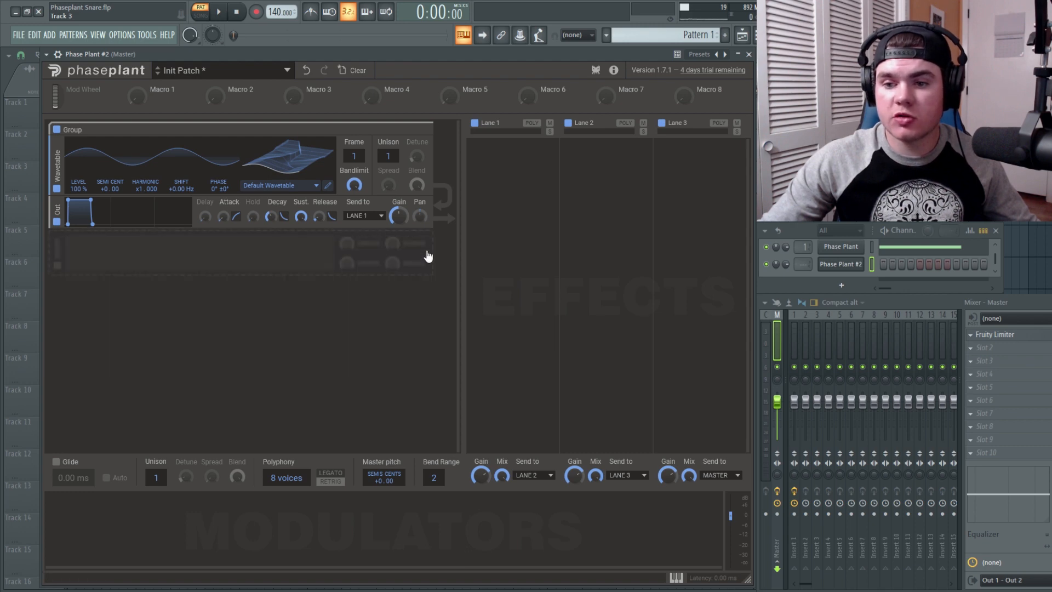
Try mixing a Noise generator into the wavetable's group ahead of the shared output, and remove the noise.
click(109, 258)
click(138, 302)
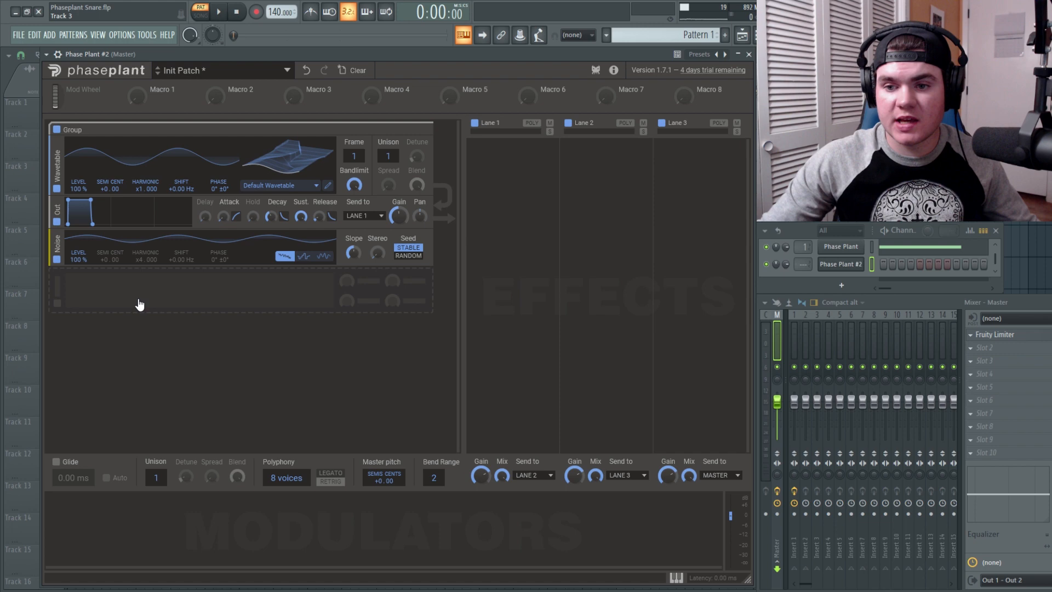
drag(64, 241, 56, 208)
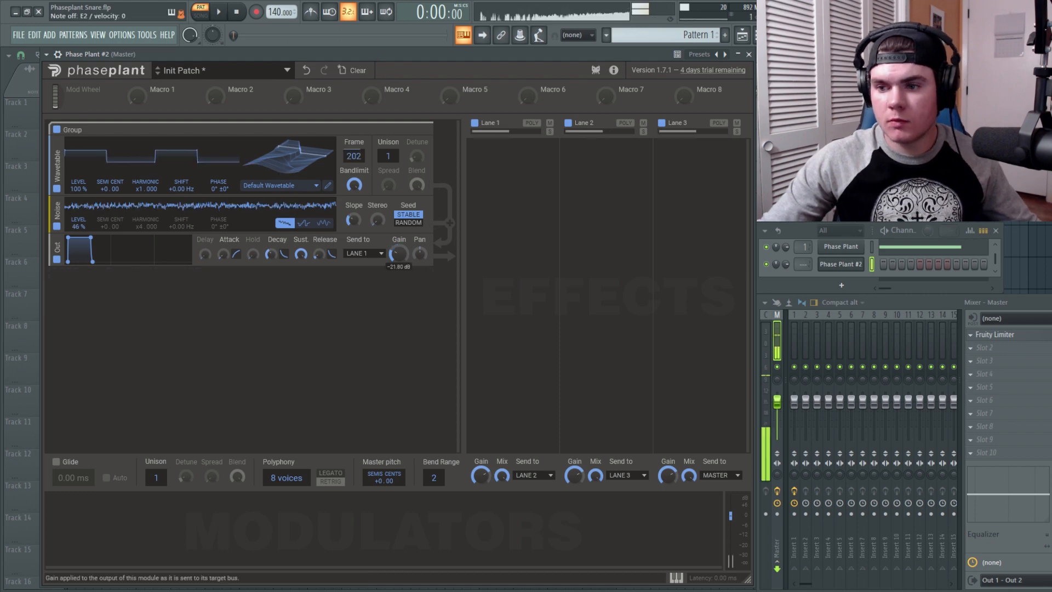
drag(398, 254, 419, 256)
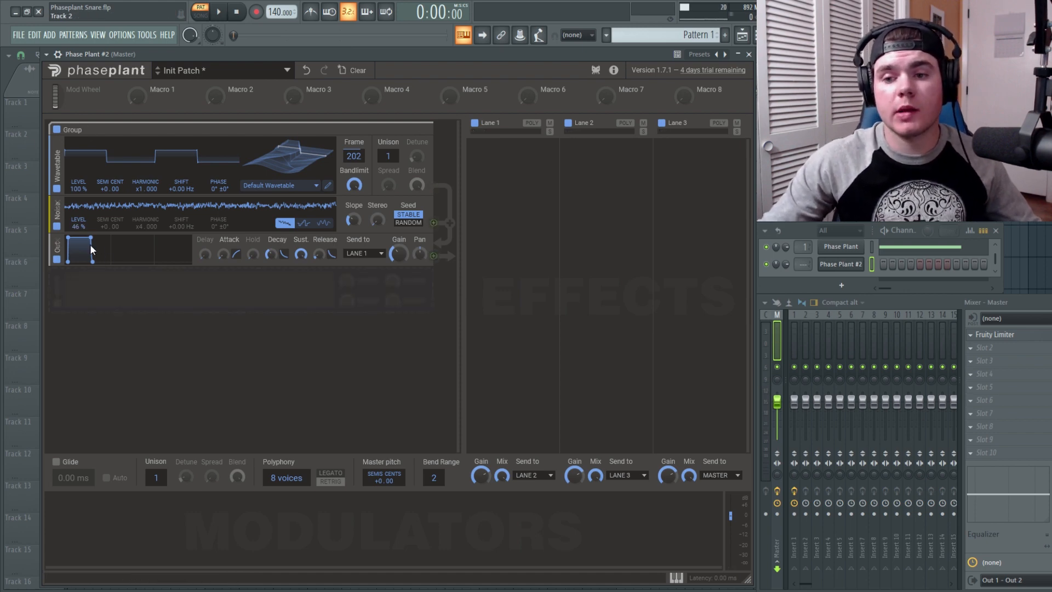
click(56, 238)
click(58, 204)
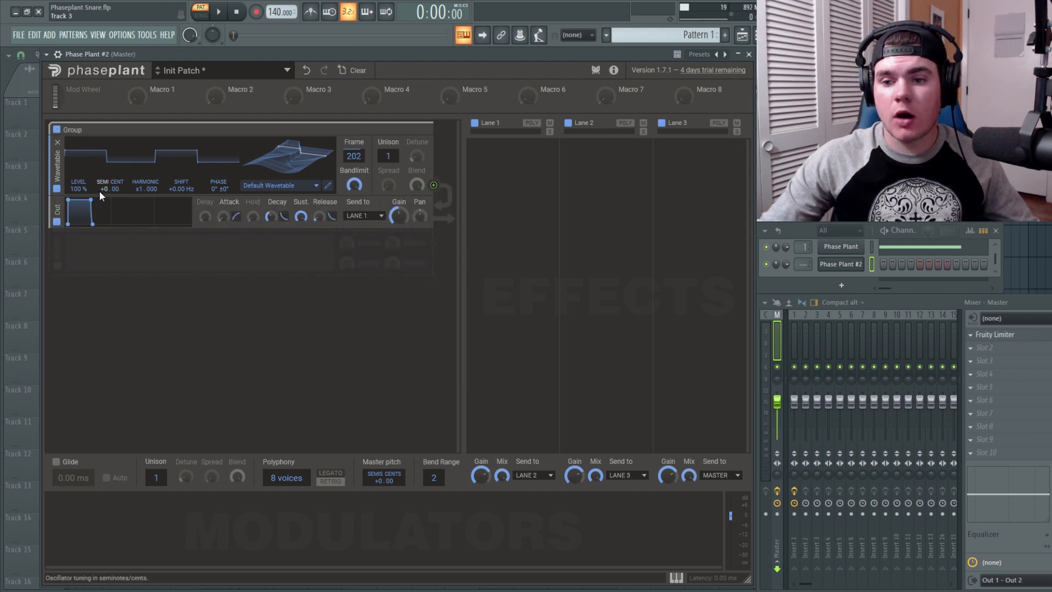
Create a second group holding a Noise generator with its own output, and lower that output's gain.
click(61, 253)
click(161, 287)
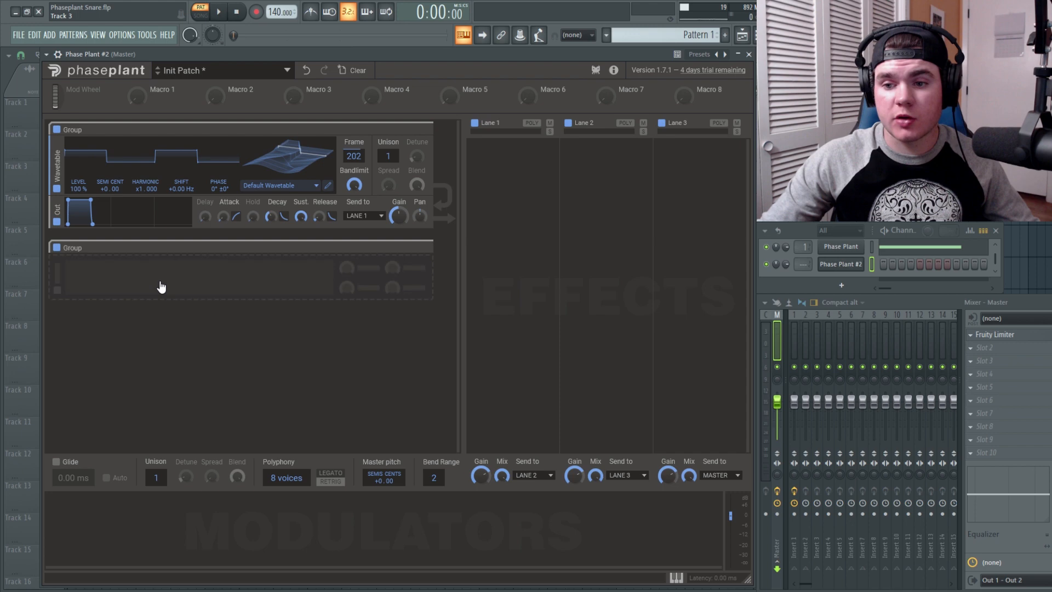
click(101, 281)
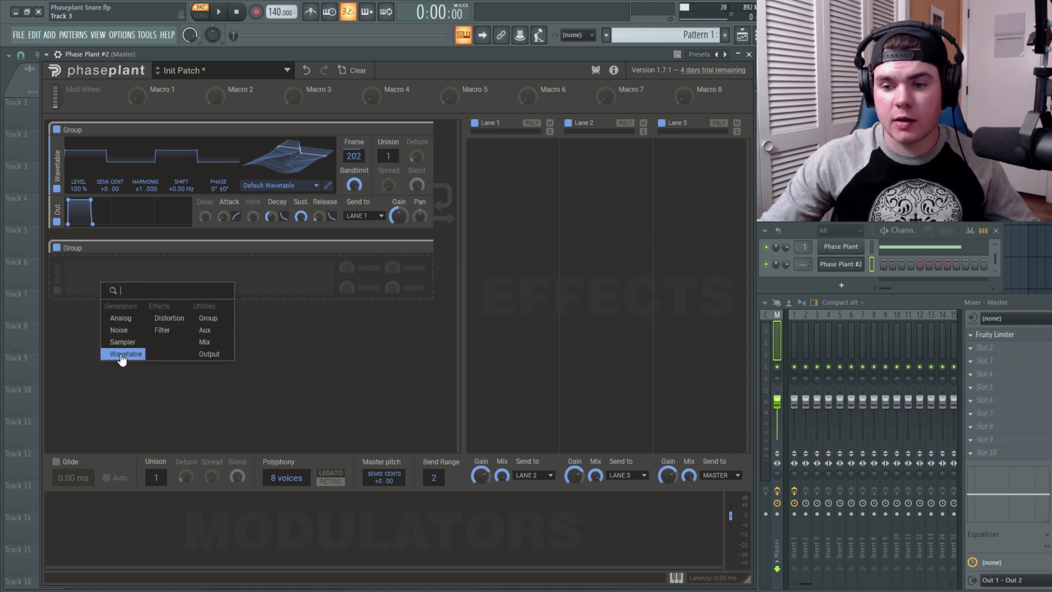
click(121, 329)
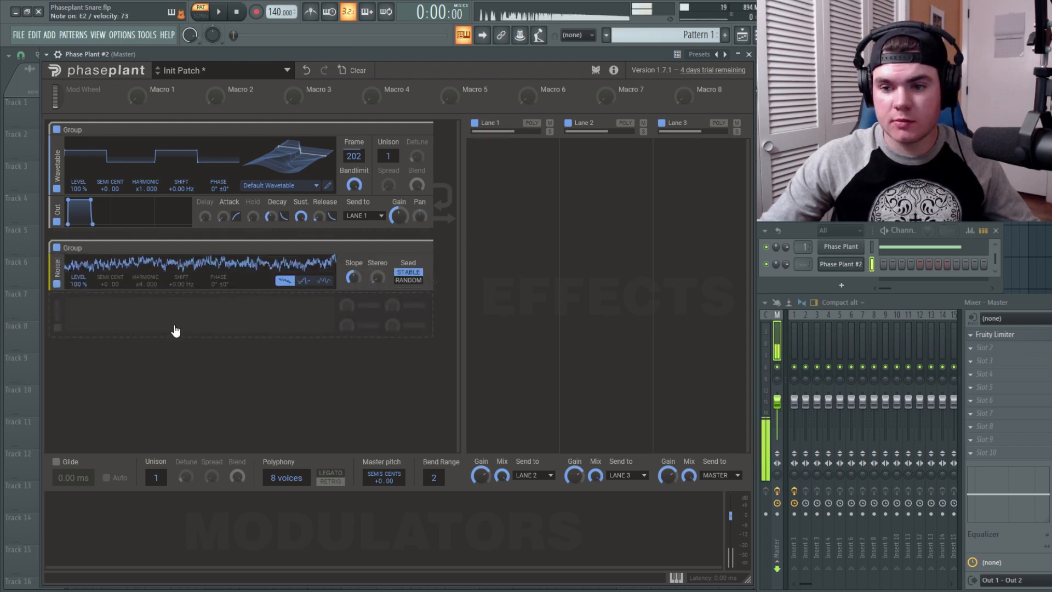
click(202, 324)
click(311, 389)
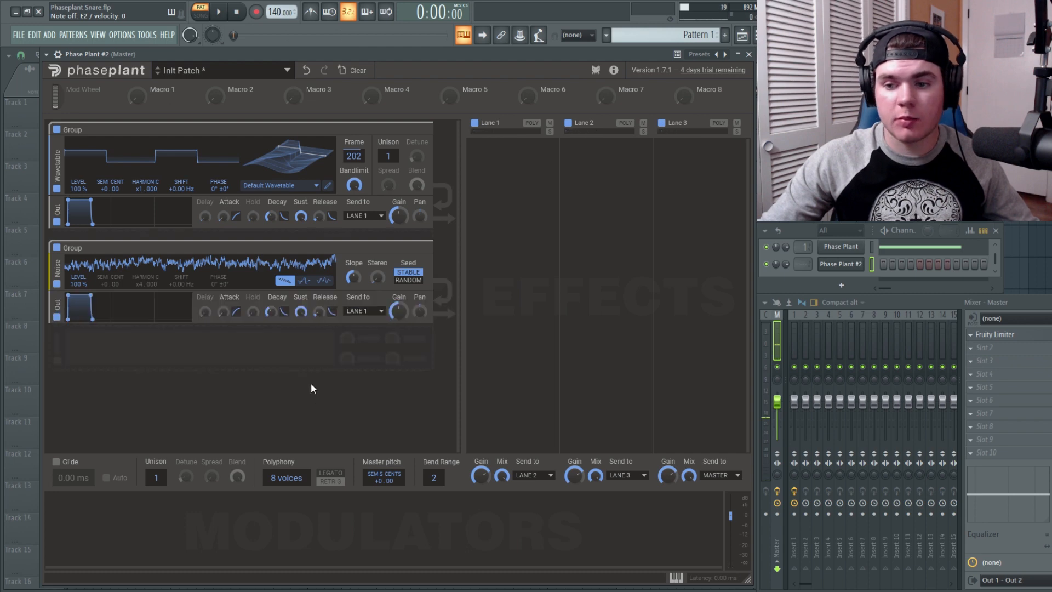
drag(399, 311, 398, 334)
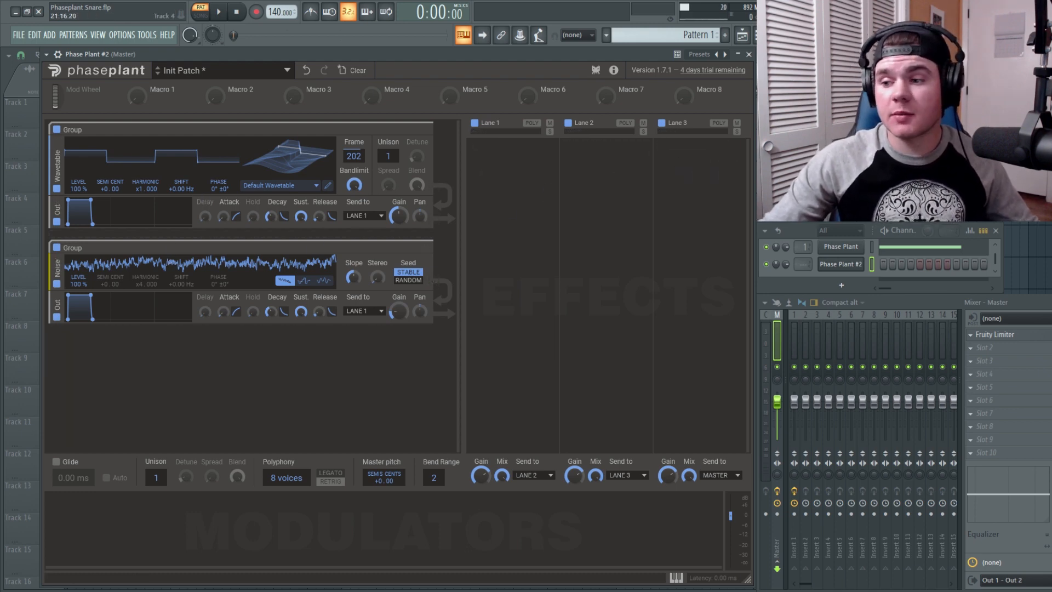
Load the Harp (C6) sample into a new Sampler in the second group and audition it with the wavetable group switched on and off.
click(136, 355)
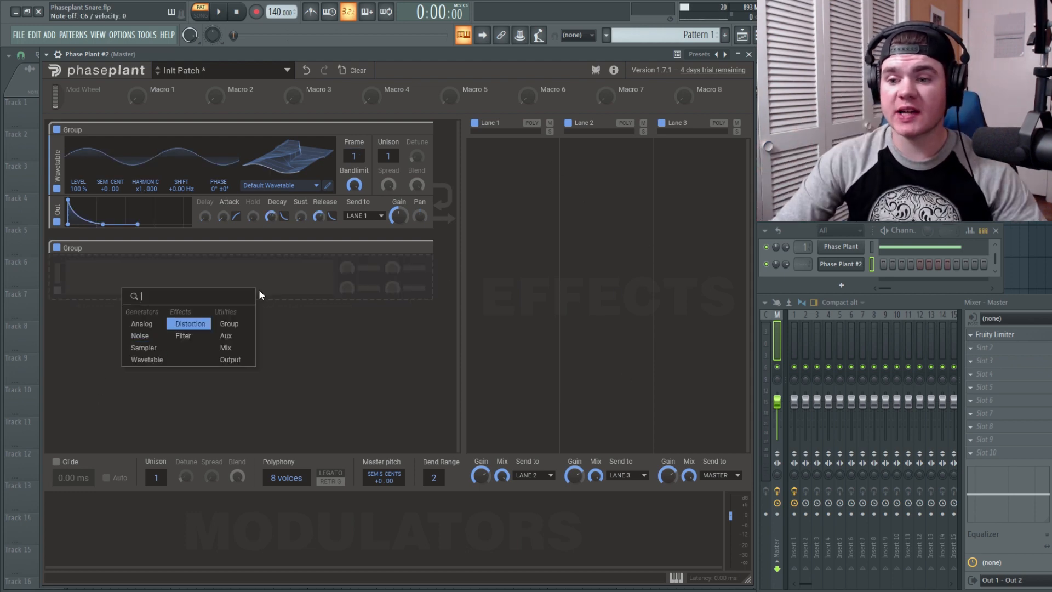
click(150, 352)
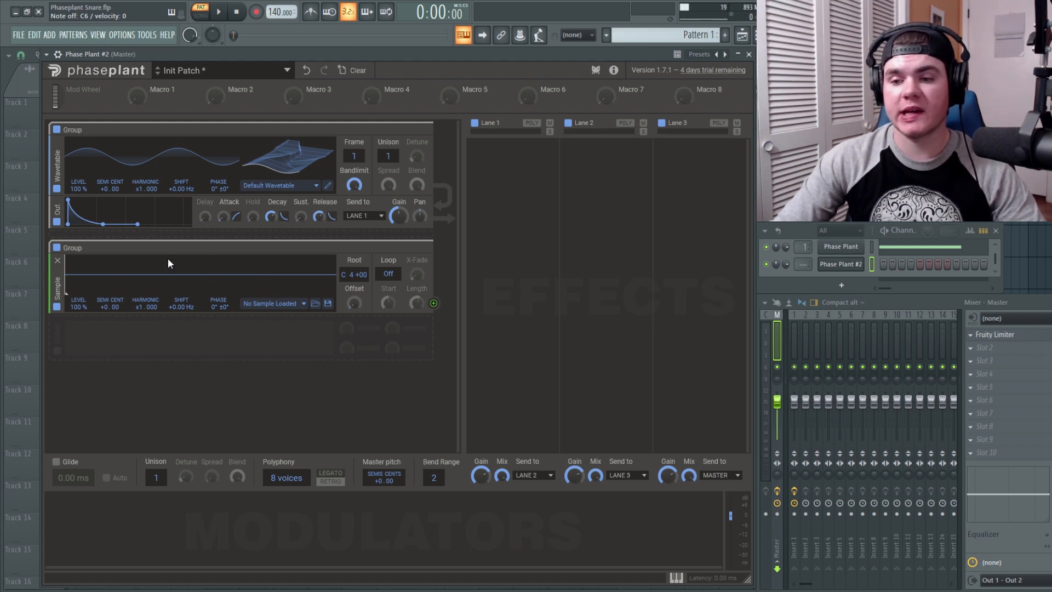
click(251, 304)
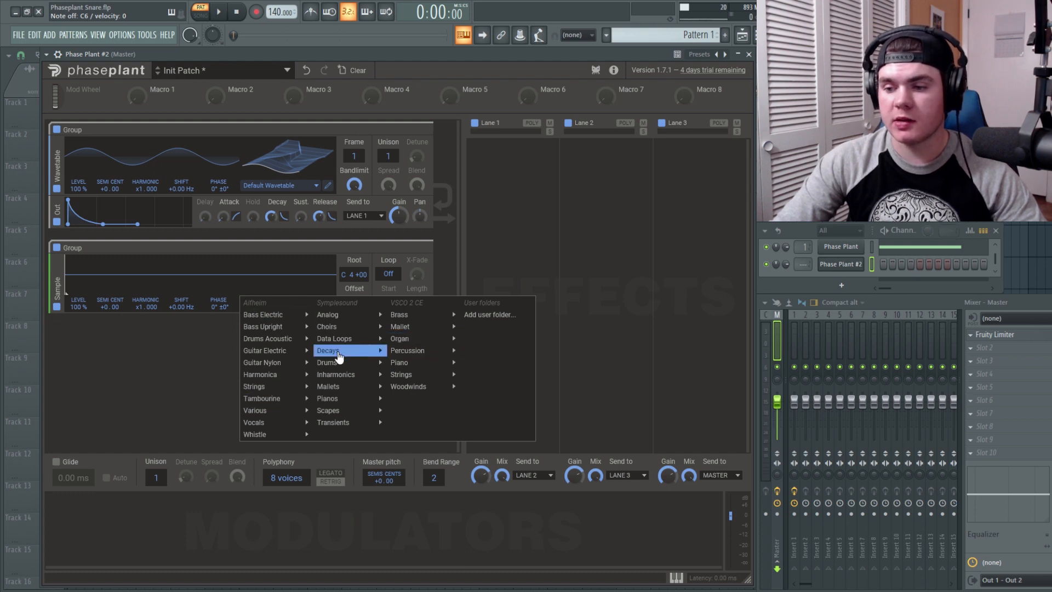
mouse_move(365, 345)
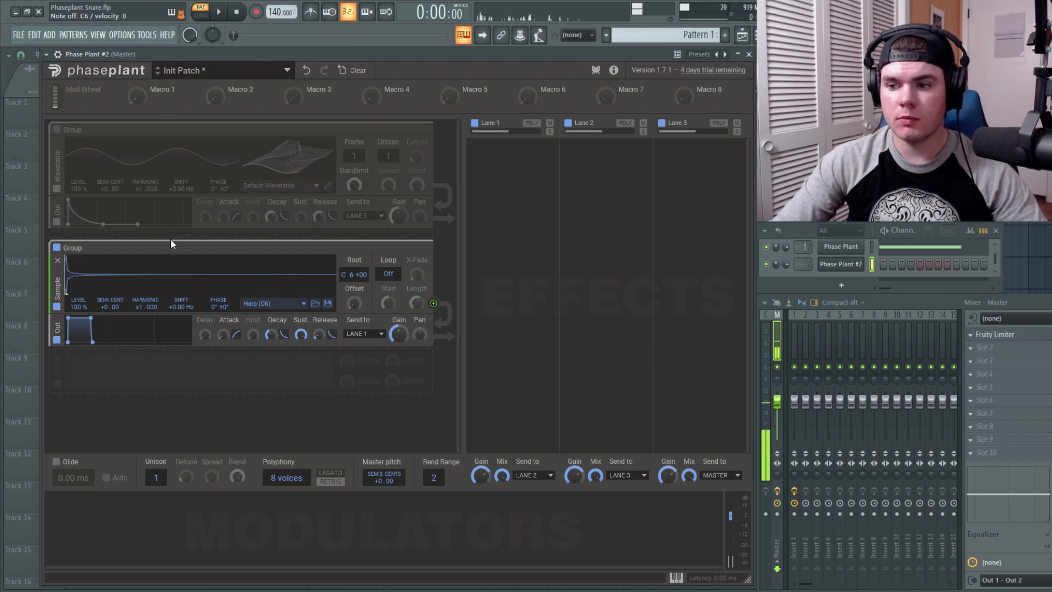
click(57, 132)
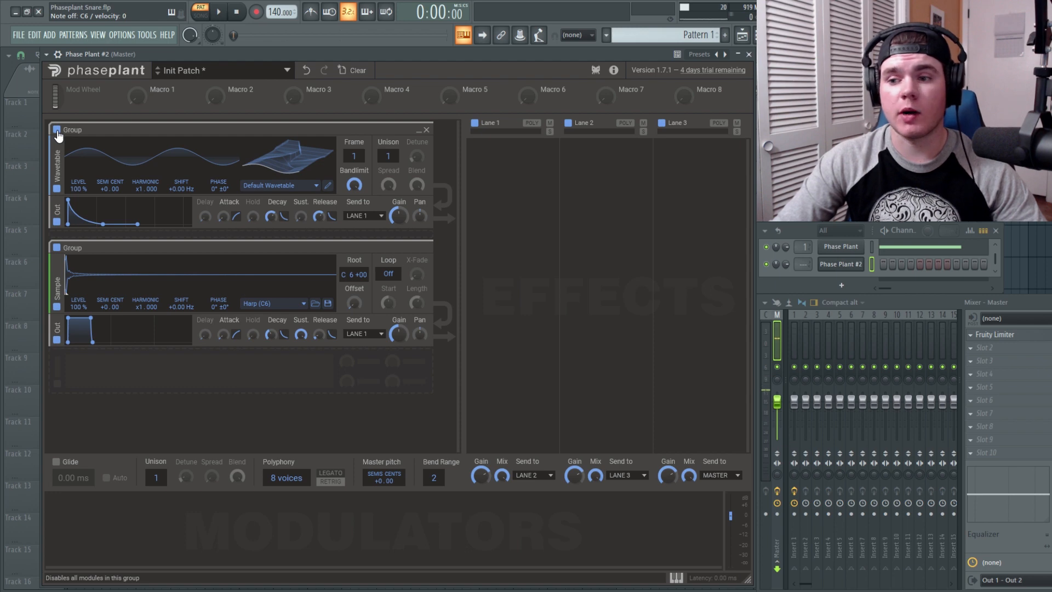
click(58, 132)
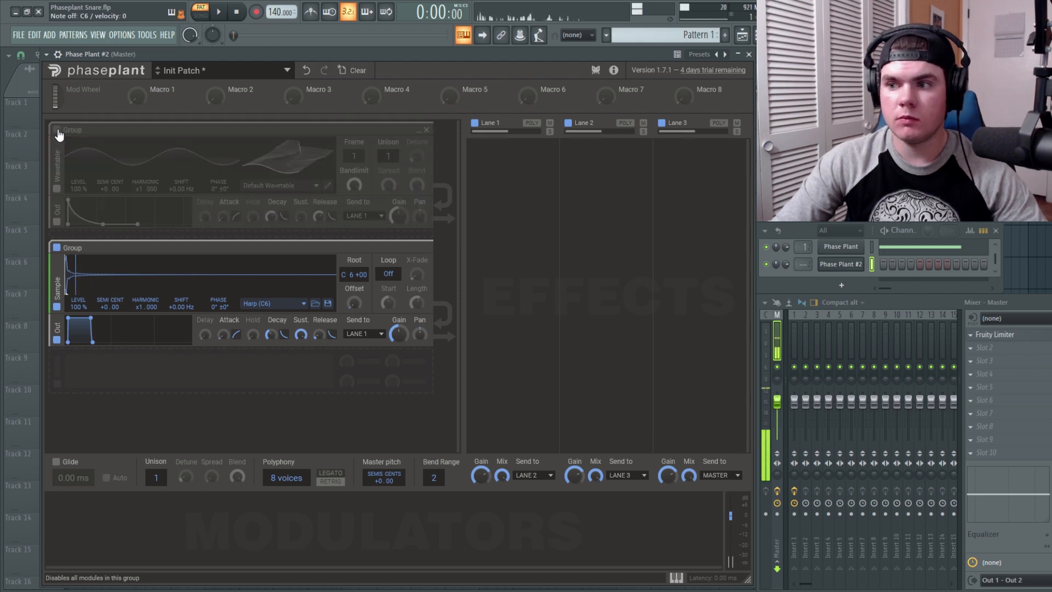
Switch the wavetable group back on and send the Harp sampler group's output to Lane 2.
click(57, 132)
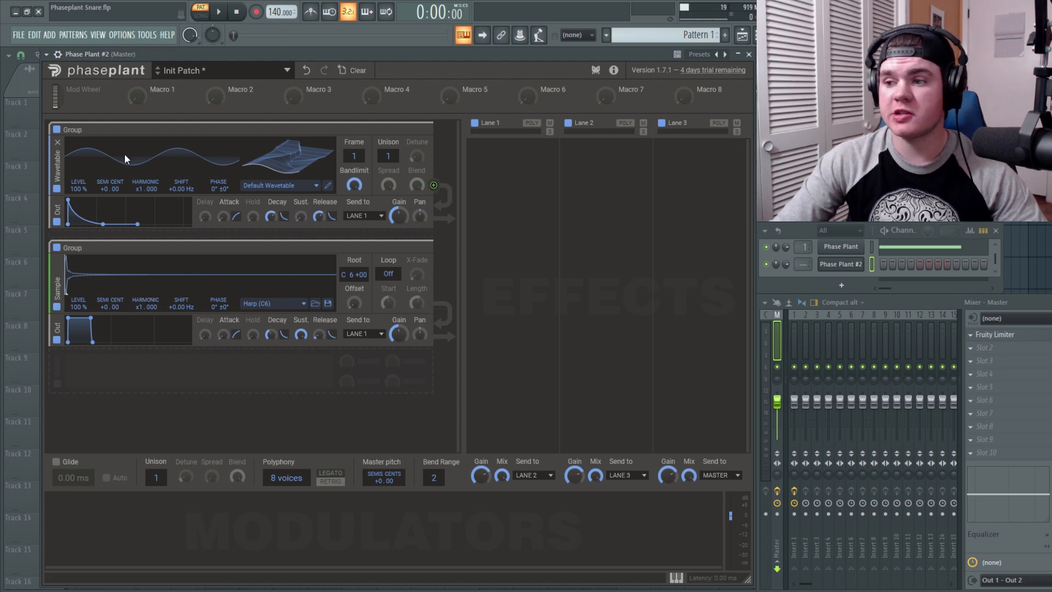
drag(455, 157, 566, 193)
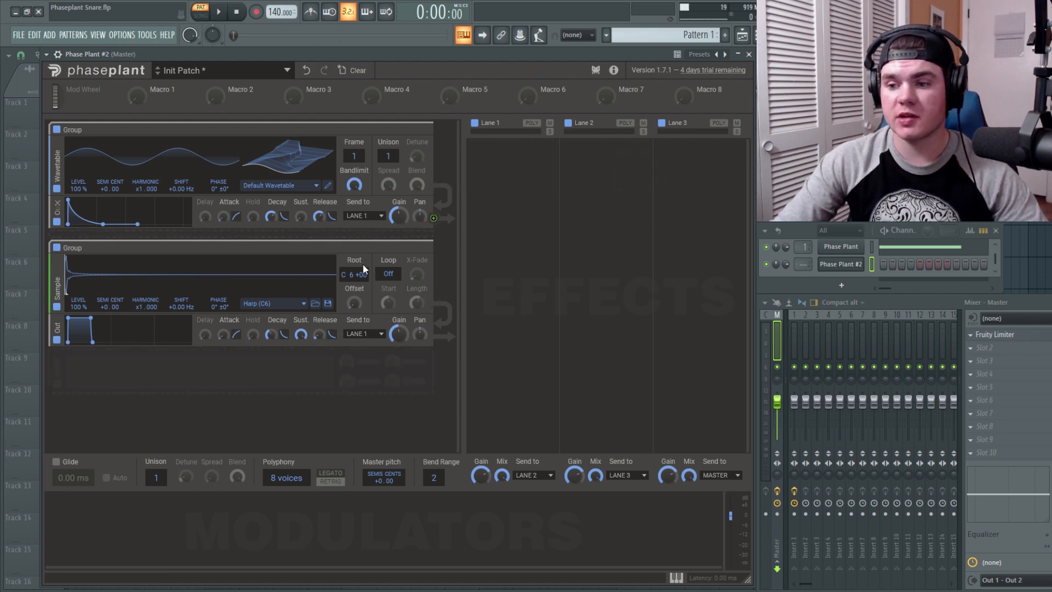
click(370, 335)
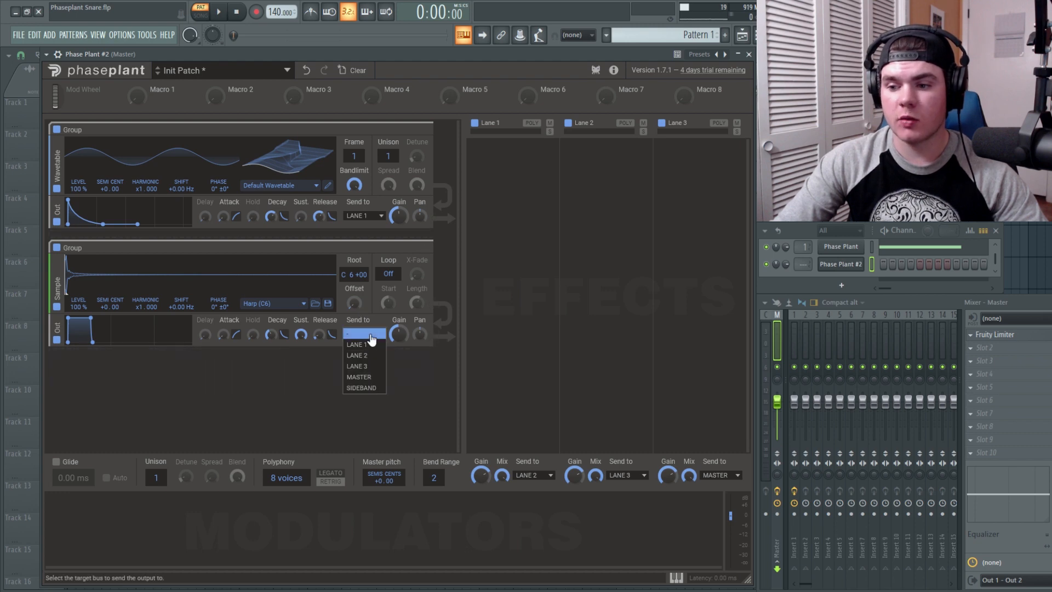
click(362, 355)
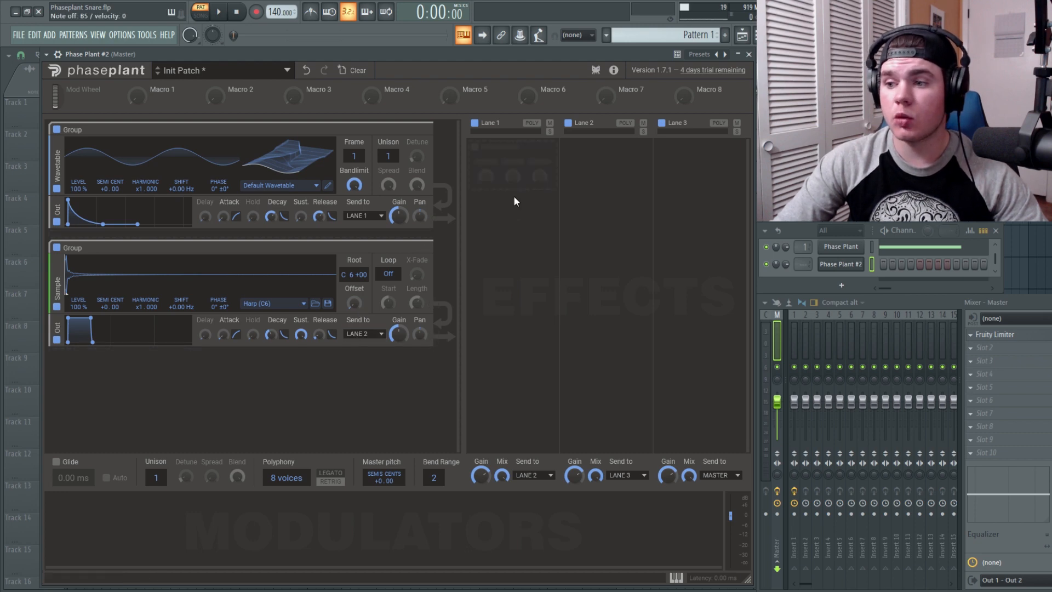
Route Lane 1 and Lane 2 straight to Master, and try out muting the lanes individually.
click(531, 475)
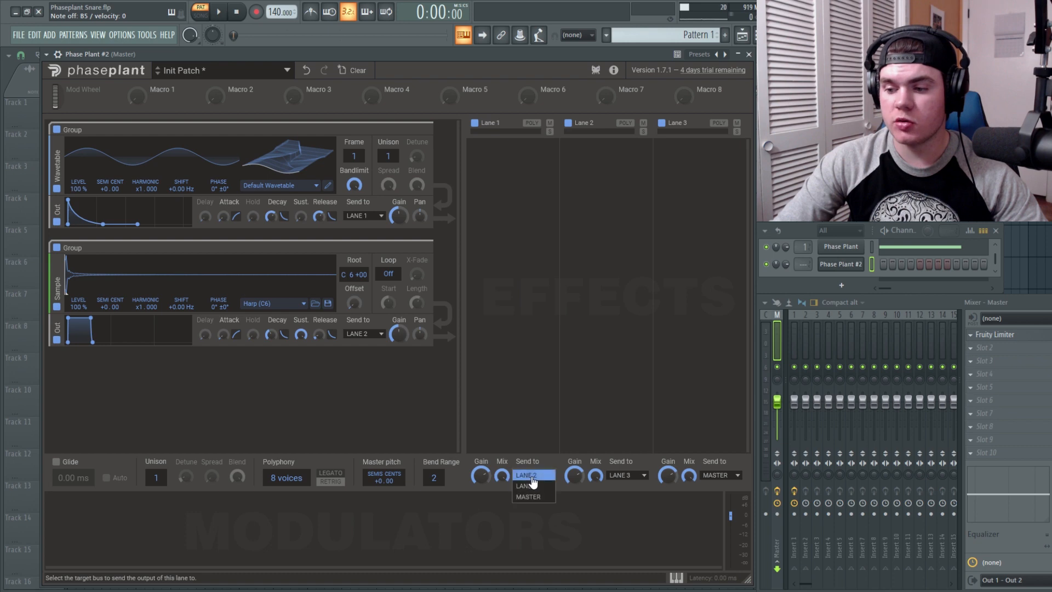
click(529, 496)
click(624, 474)
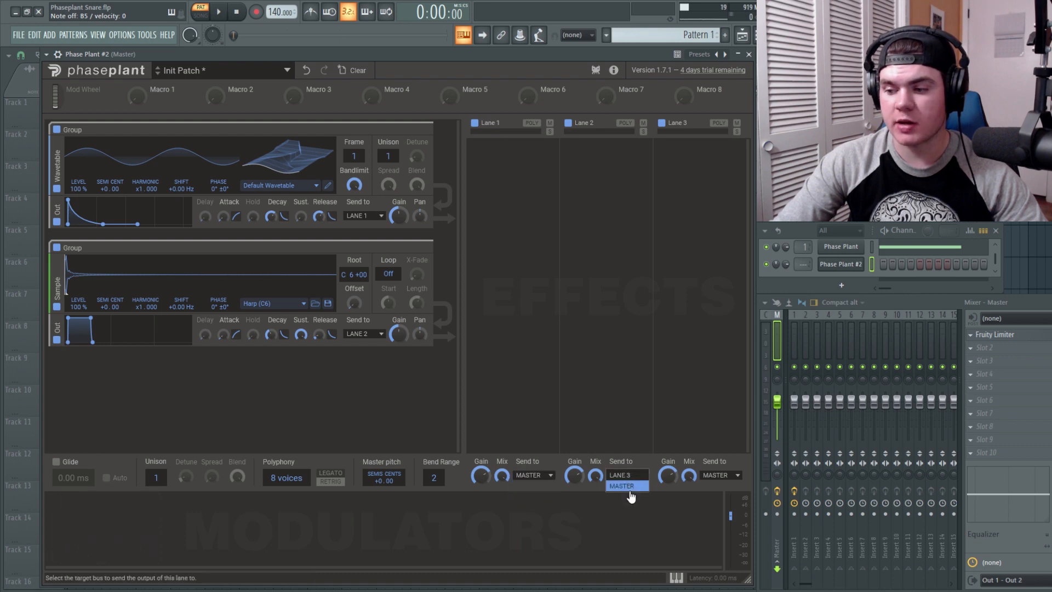
click(630, 486)
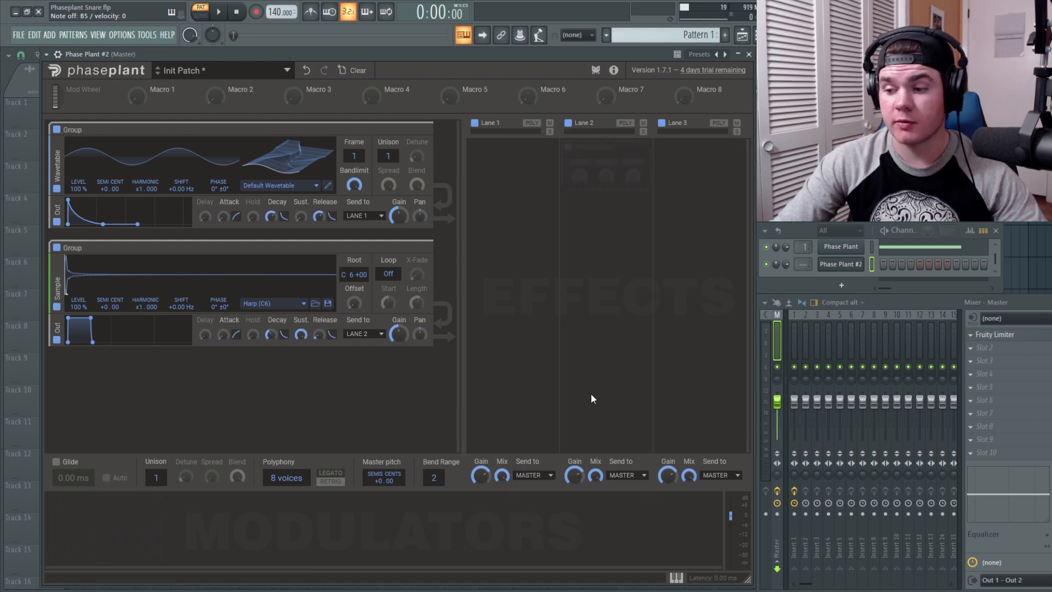
click(550, 124)
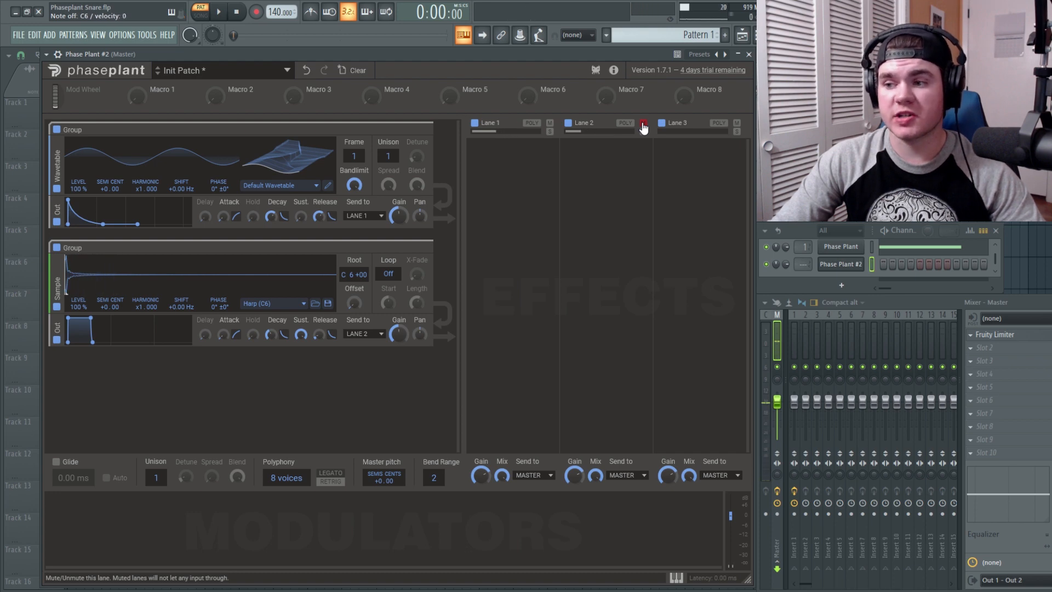
Add a Delay to Lane 1 and turn on its Ping-Pong mode.
click(495, 170)
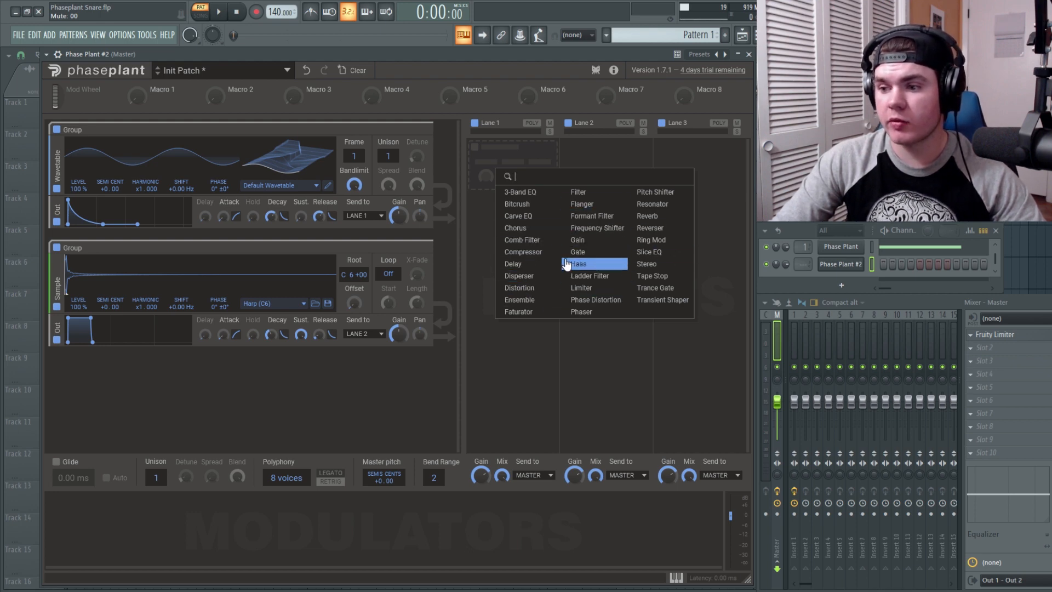
click(516, 265)
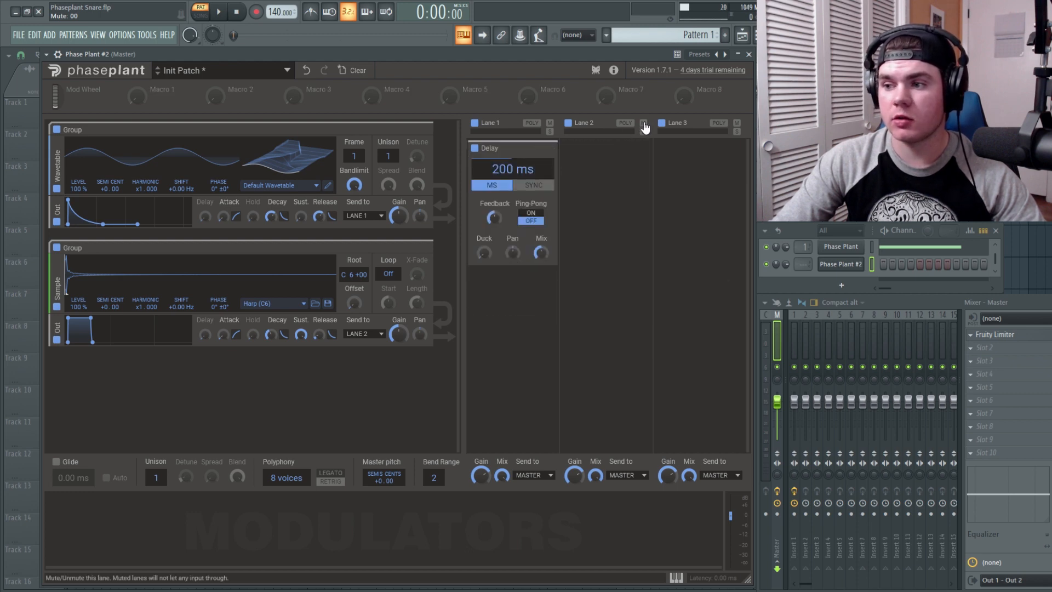
click(531, 213)
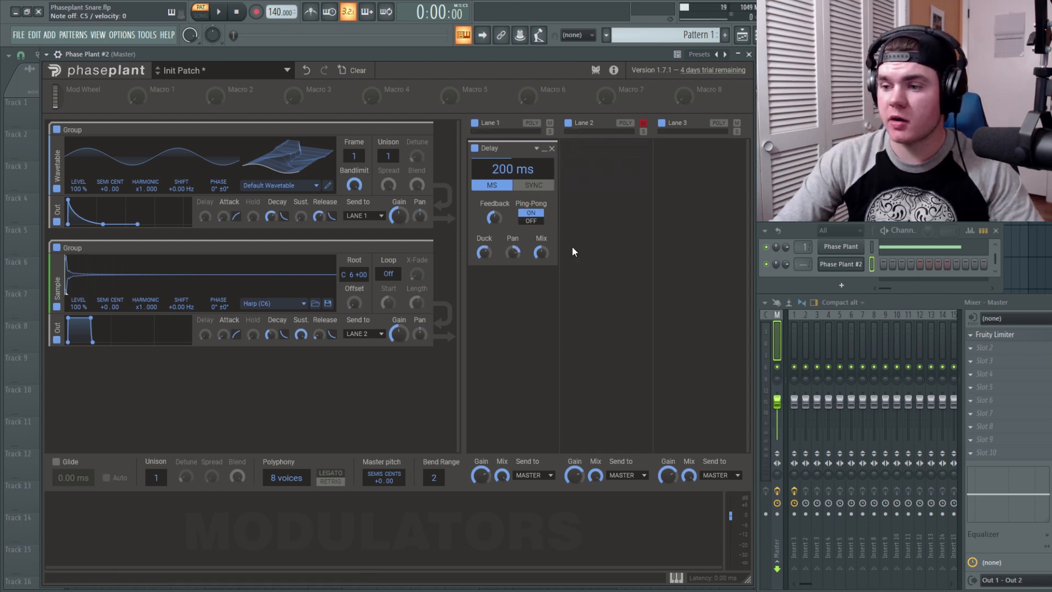
Add a Reverb below the Delay in Lane 1 and adjust its Mix amount.
click(484, 301)
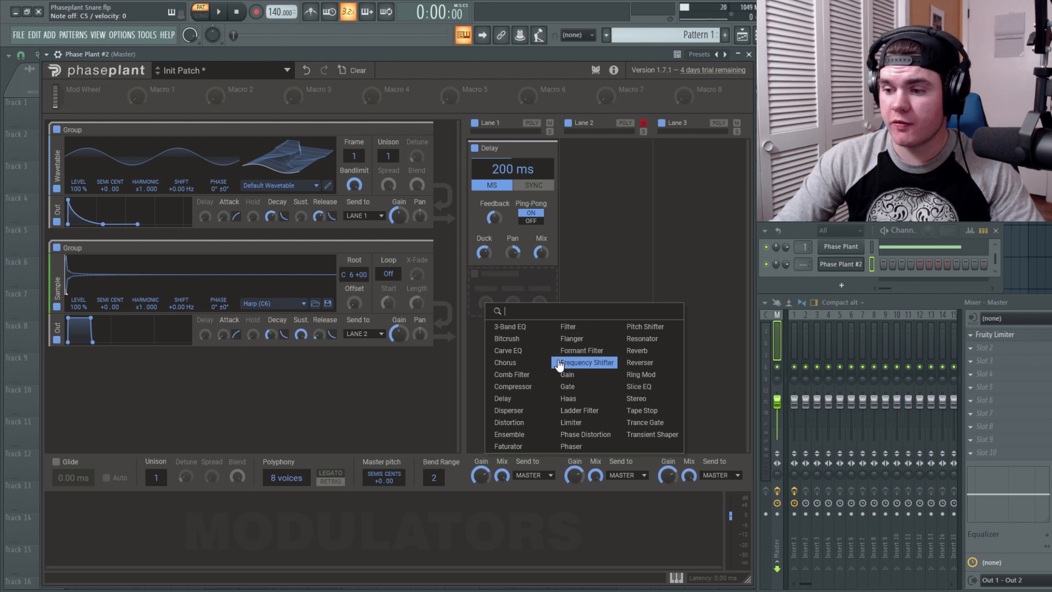
click(637, 350)
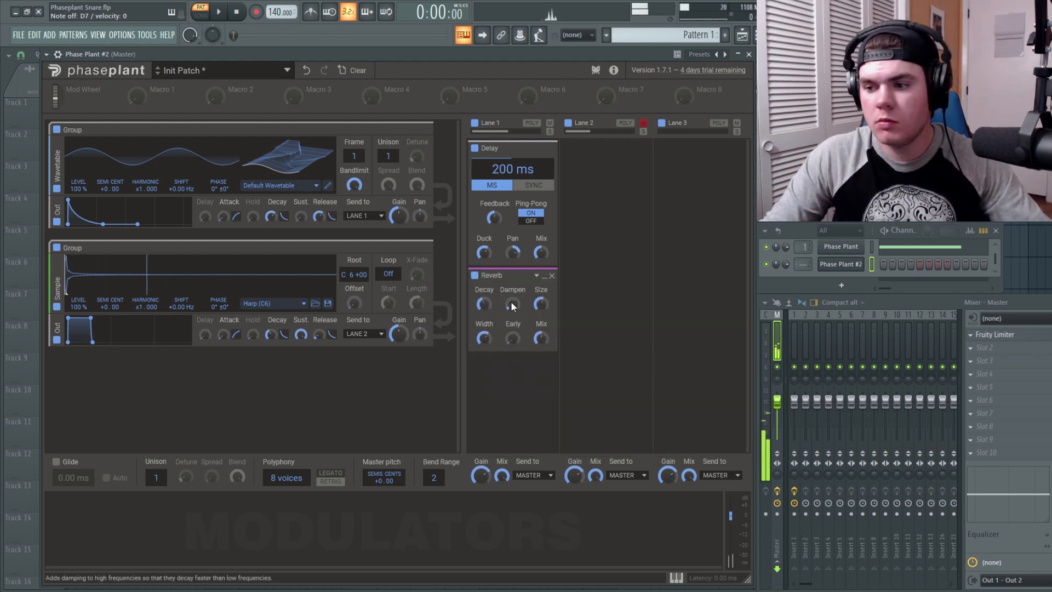
drag(539, 332, 540, 339)
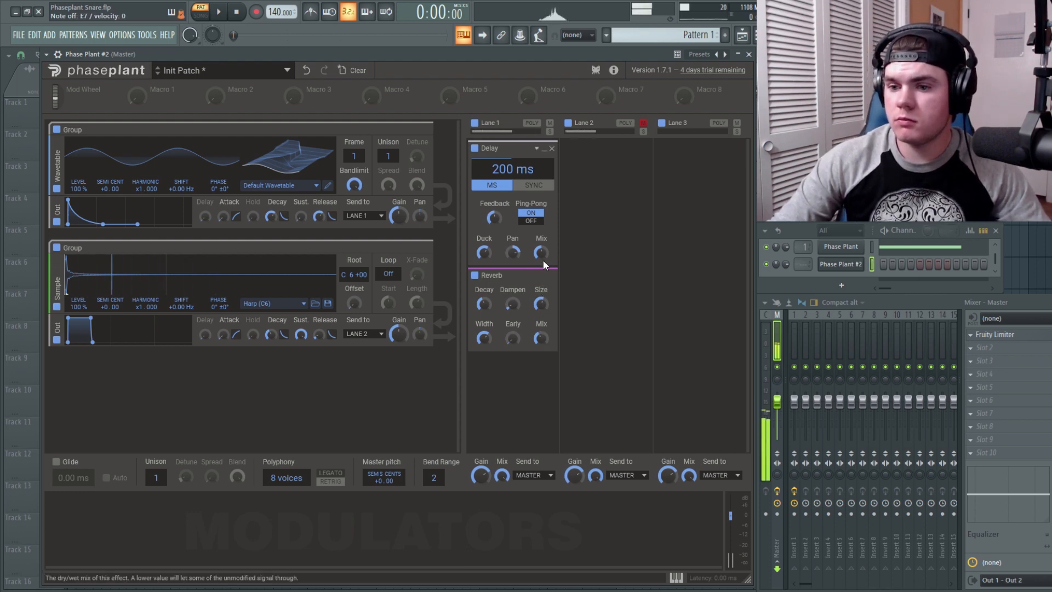
Mute Lane 1 instead of Lane 2, and add a high-pass Filter with adjusted Q to Lane 2.
click(643, 123)
click(550, 123)
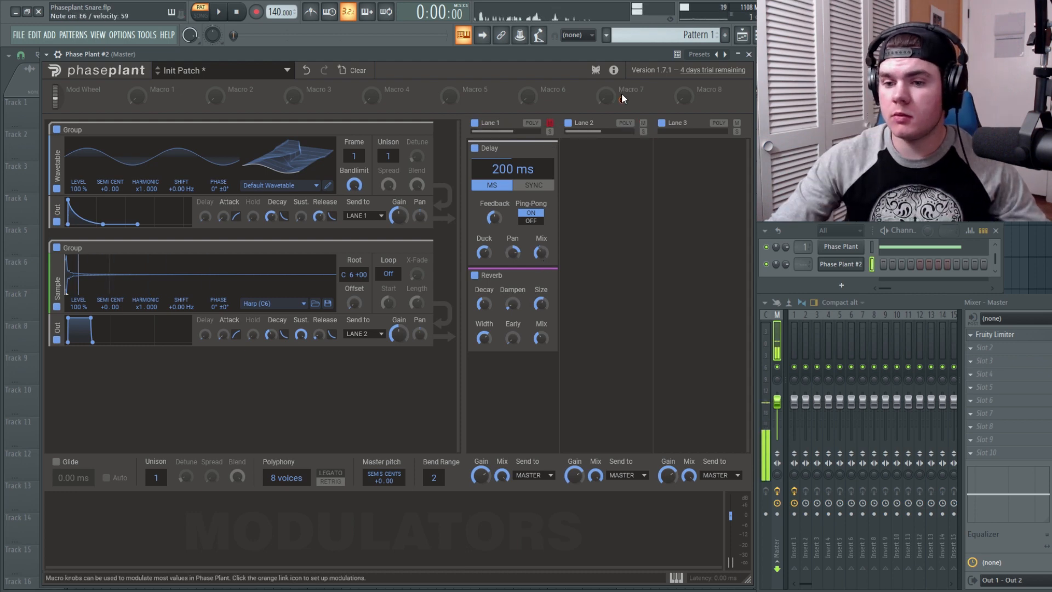
click(595, 165)
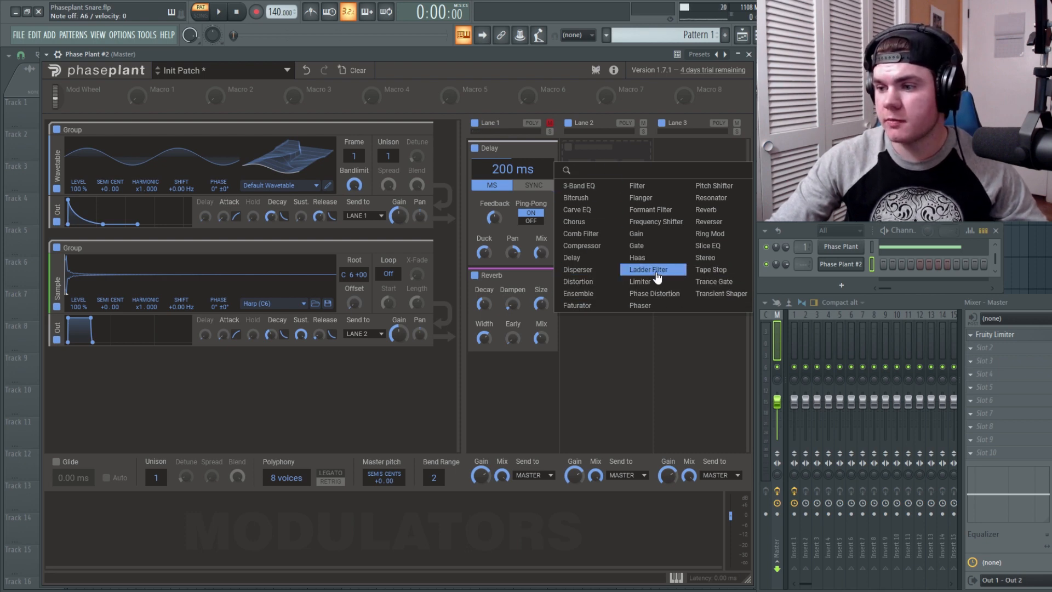
click(648, 183)
click(595, 242)
mouse_move(606, 224)
mouse_down()
mouse_move(606, 211)
mouse_move(606, 228)
mouse_up()
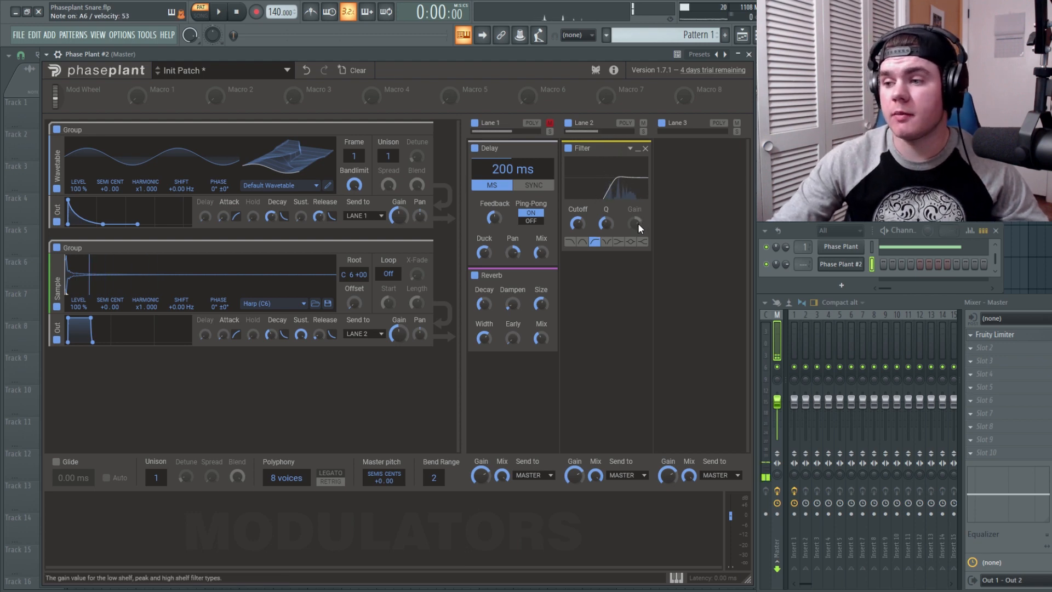
Add an Ensemble and a Reverb below the Filter in Lane 2, and raise that lane's output gain.
click(596, 291)
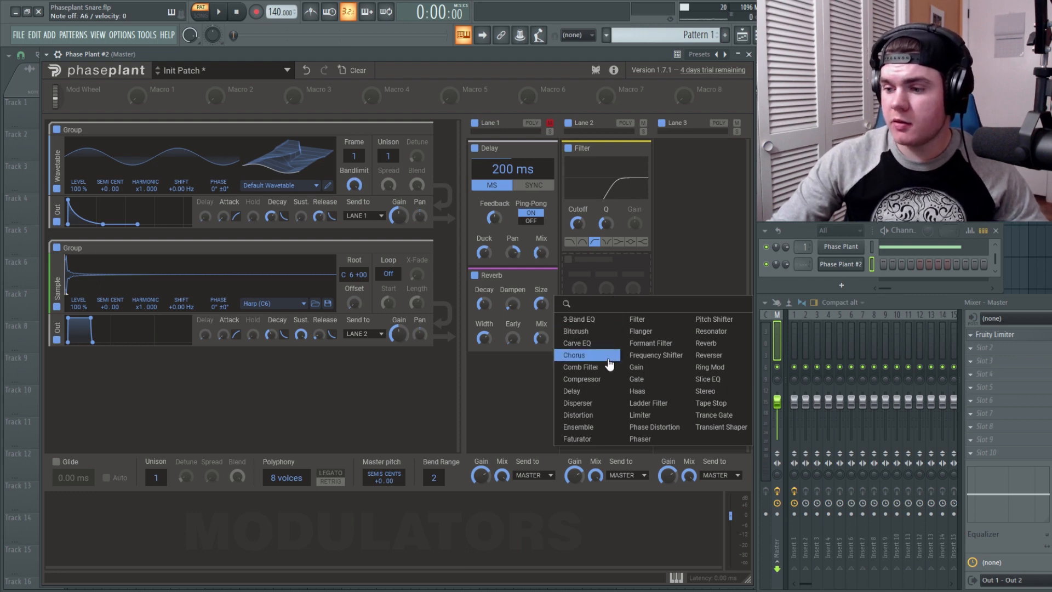
click(587, 425)
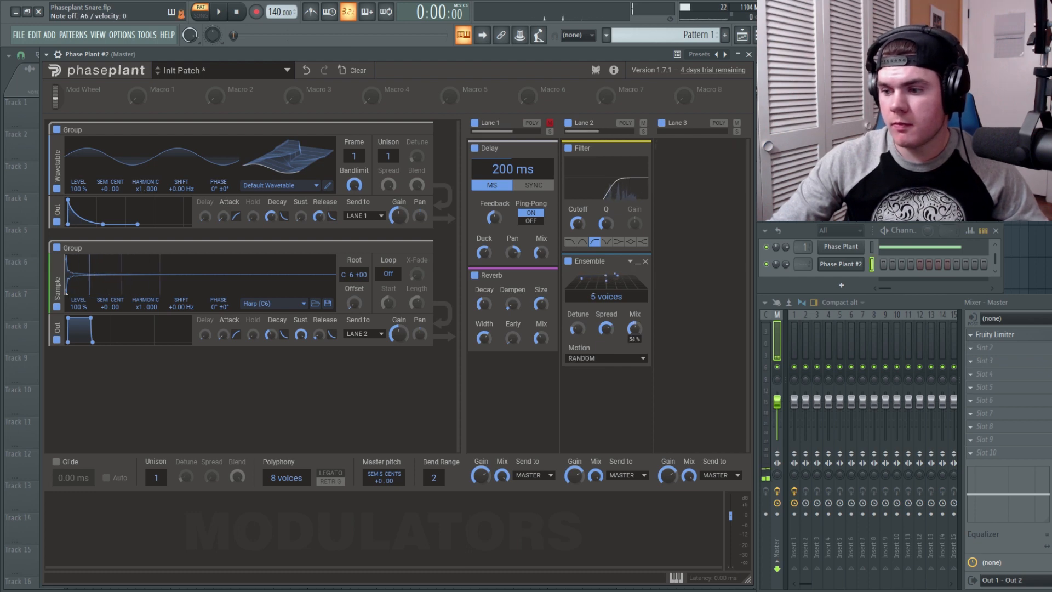
click(597, 378)
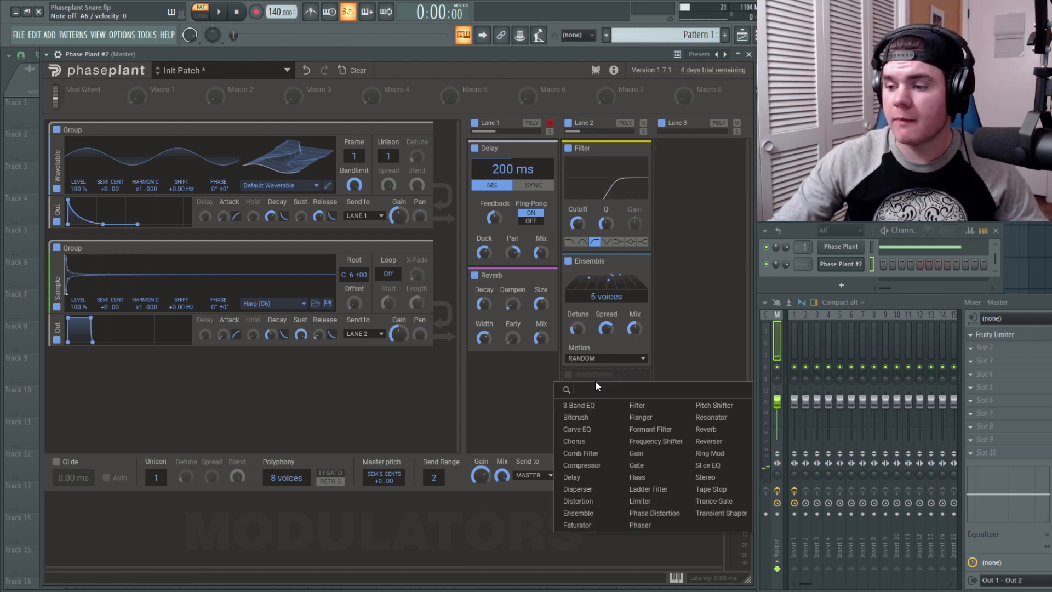
click(704, 429)
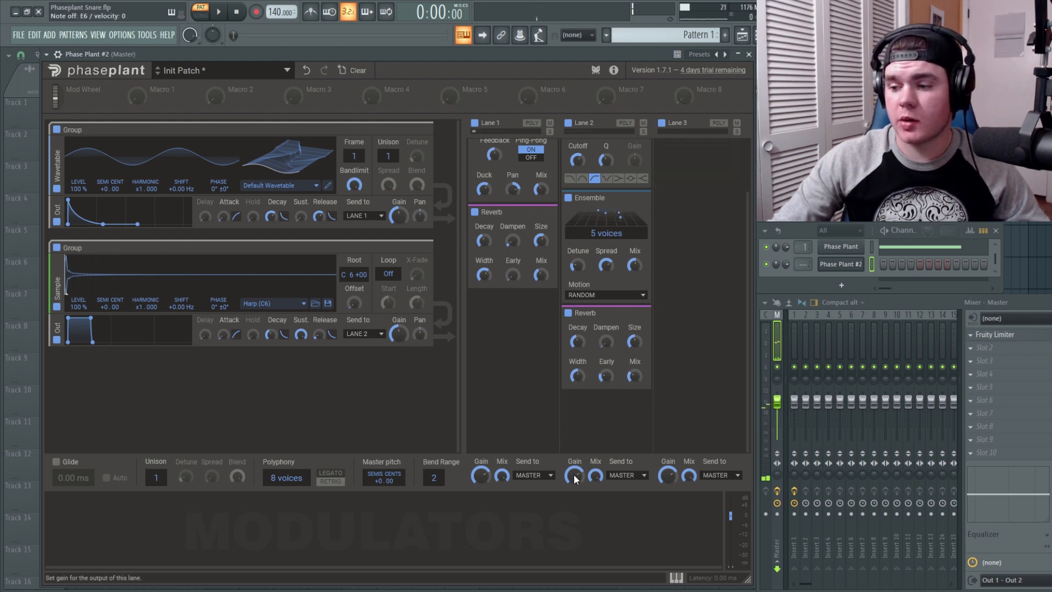
drag(574, 475, 574, 436)
Route the outputs of both Lane 1 and Lane 2 into Lane 3.
scroll(525, 427, up, 2)
click(532, 475)
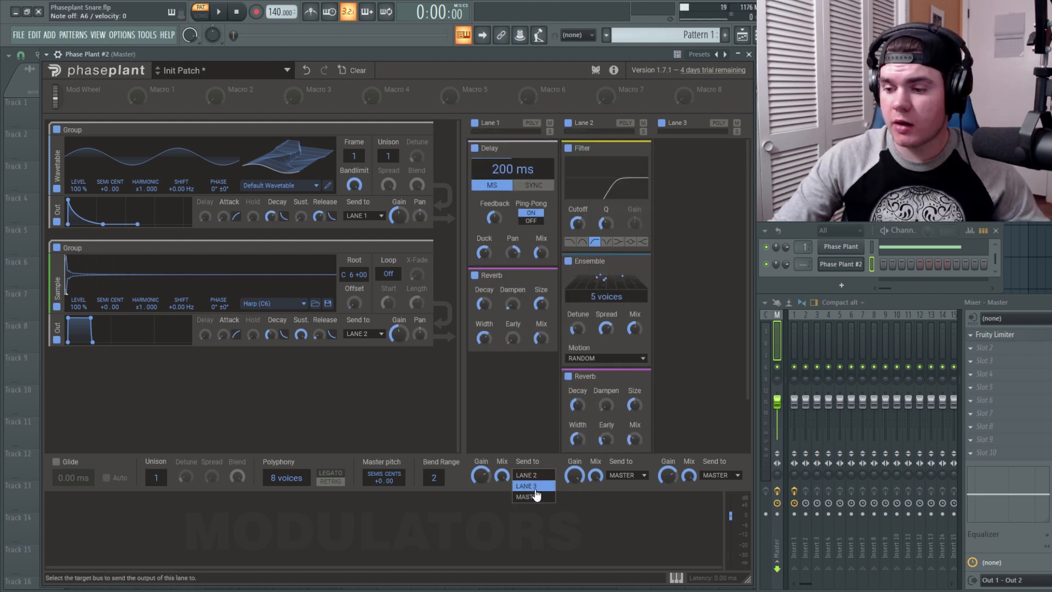
click(638, 481)
click(637, 487)
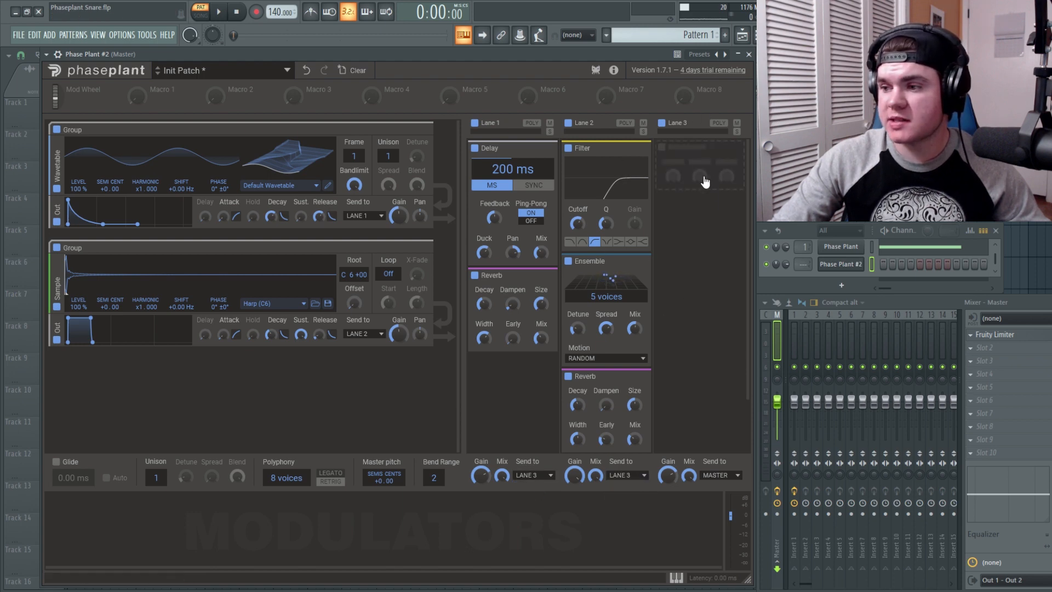
Add a Saturate Distortion with increased Drive to Lane 3, and lower the lane's gain to about -9.77 dB.
click(700, 179)
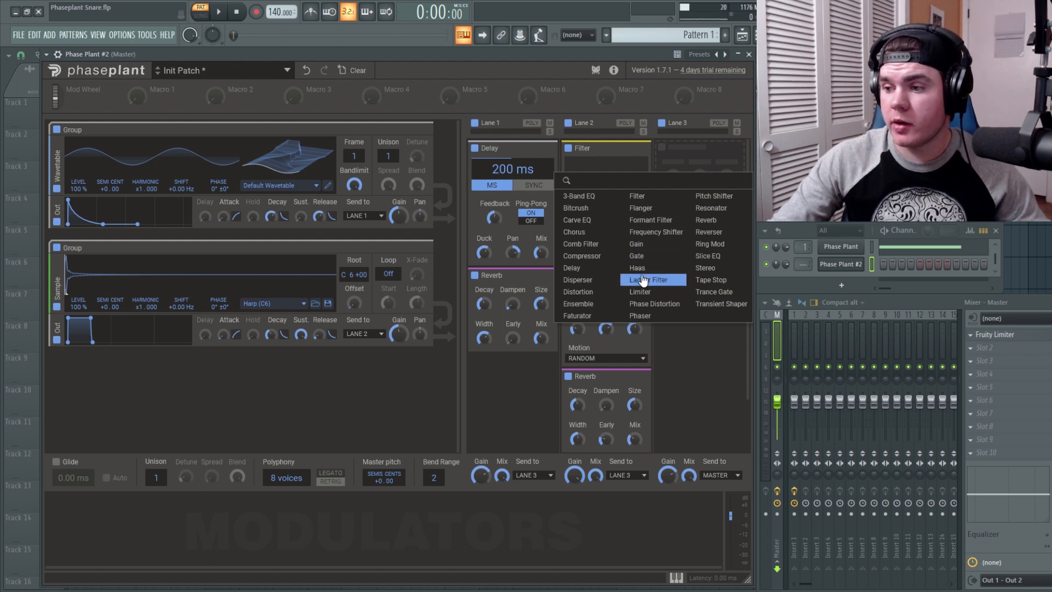
click(591, 292)
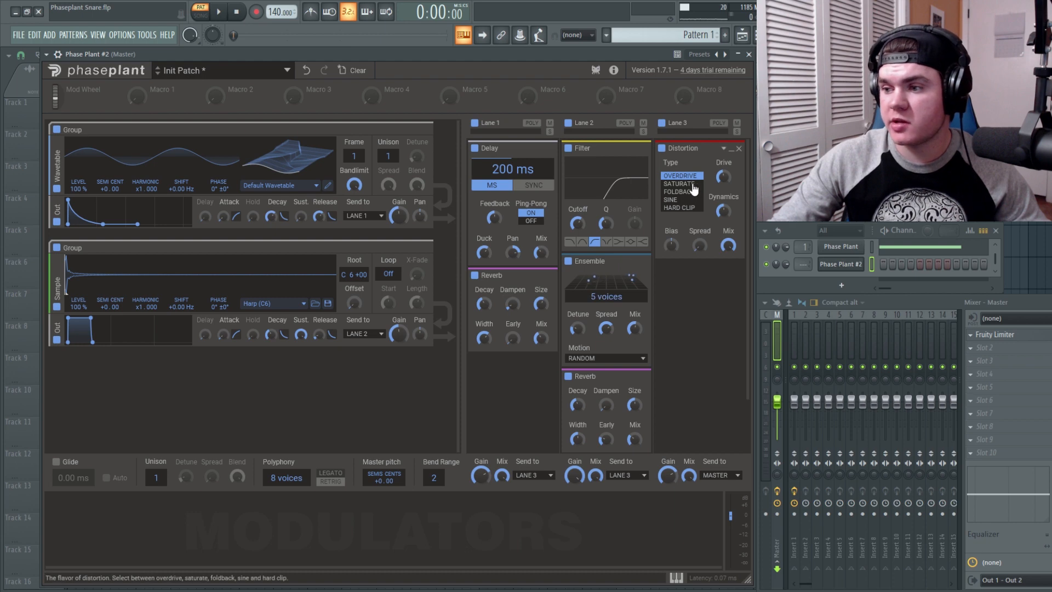
click(691, 185)
drag(723, 176, 723, 132)
drag(668, 475, 668, 498)
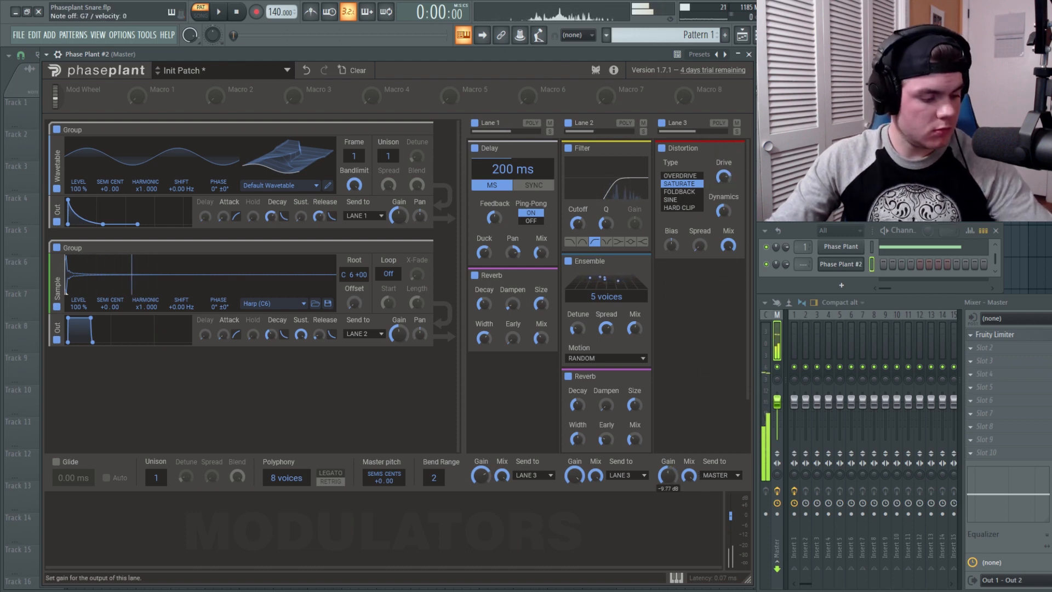
Save the project, and replace the Distortion in Lane 3 with a Bitcrush.
key(ctrl+s)
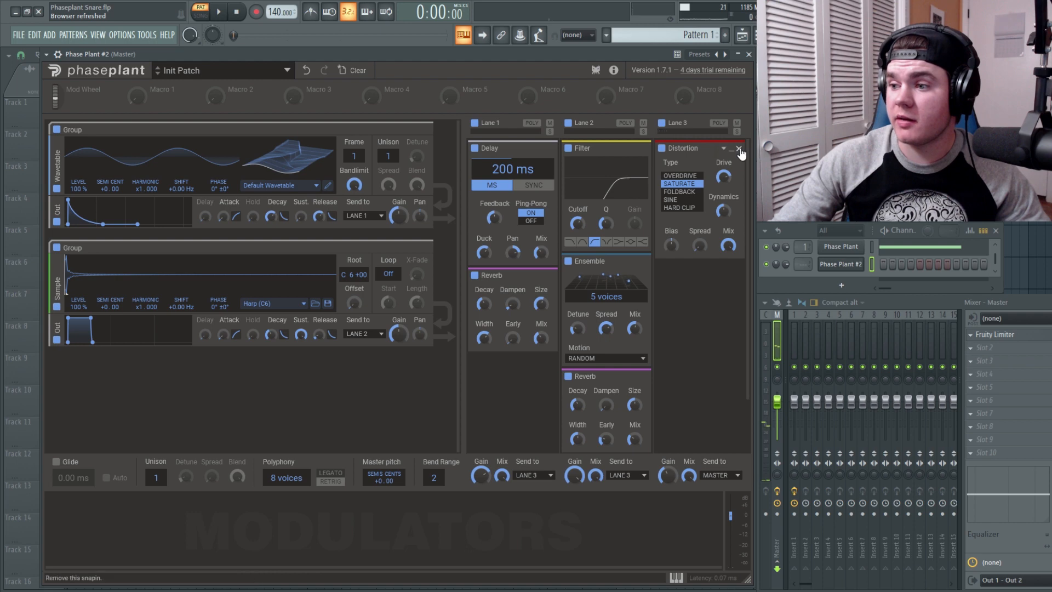
click(738, 149)
click(685, 157)
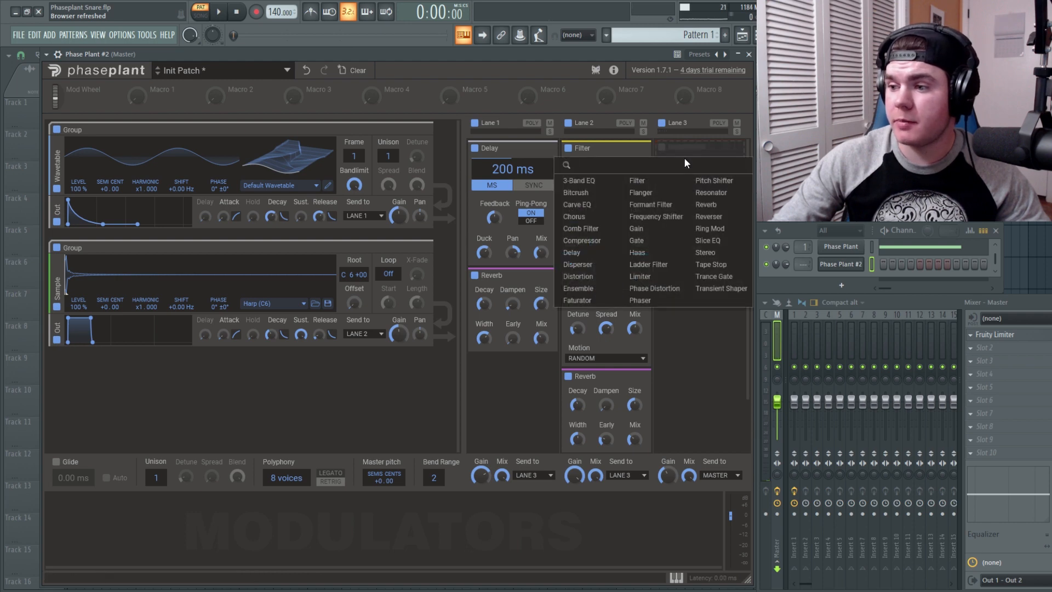
click(577, 193)
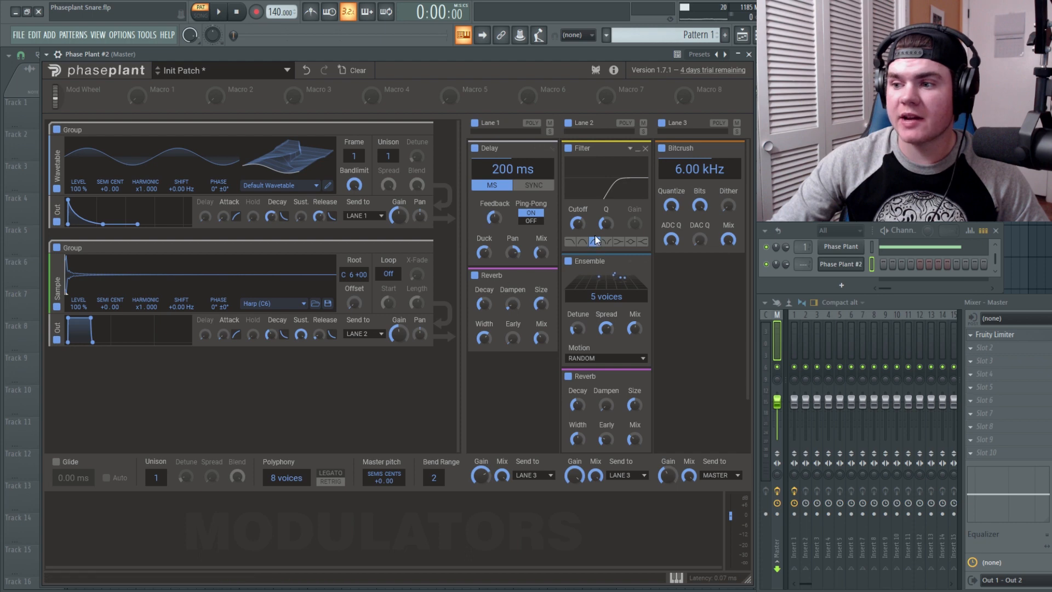
Add two more Delays below the Reverb in Lane 1 and look over the extended effect chain.
scroll(573, 265, down, 2)
scroll(508, 176, up, 2)
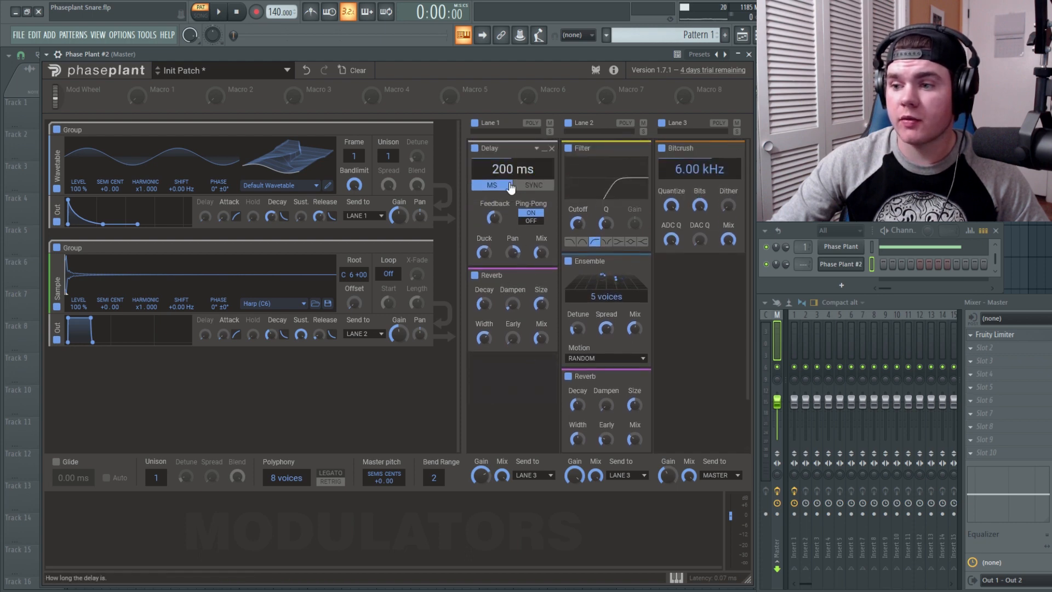
scroll(511, 276, down, 2)
click(502, 312)
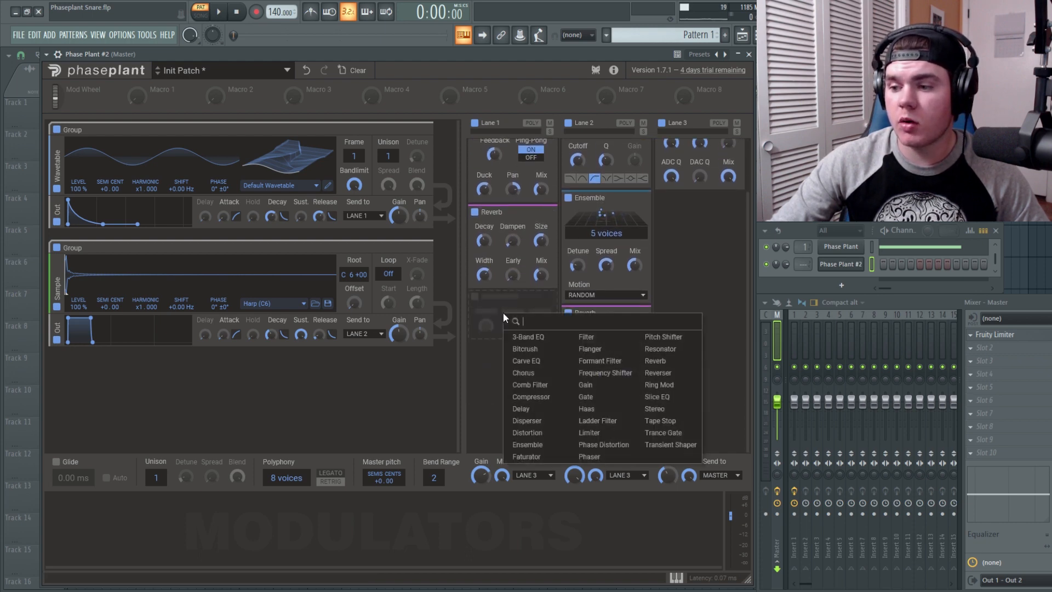
click(540, 408)
scroll(511, 276, down, 1)
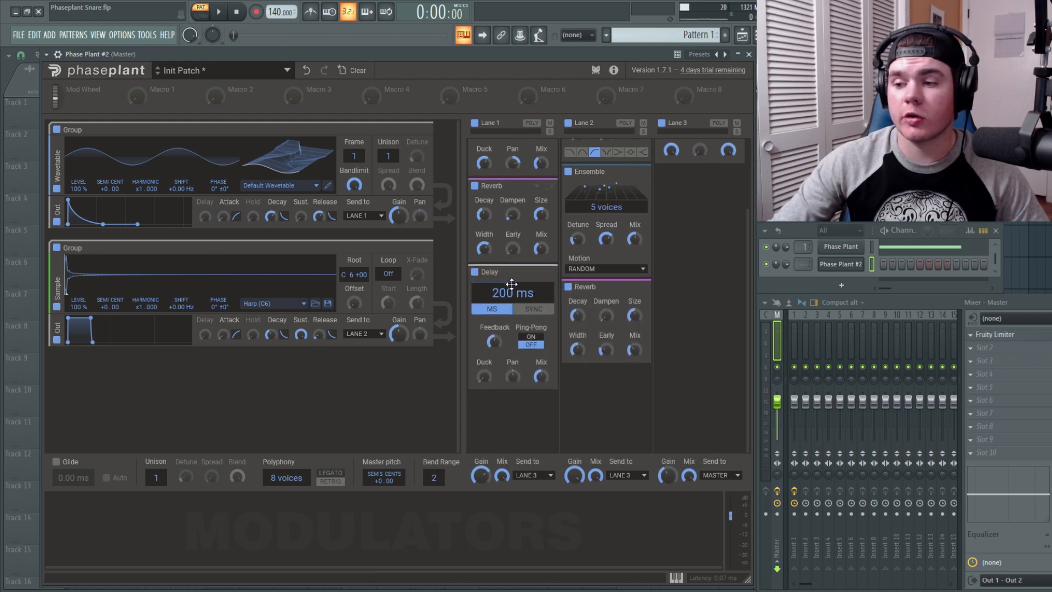
click(528, 409)
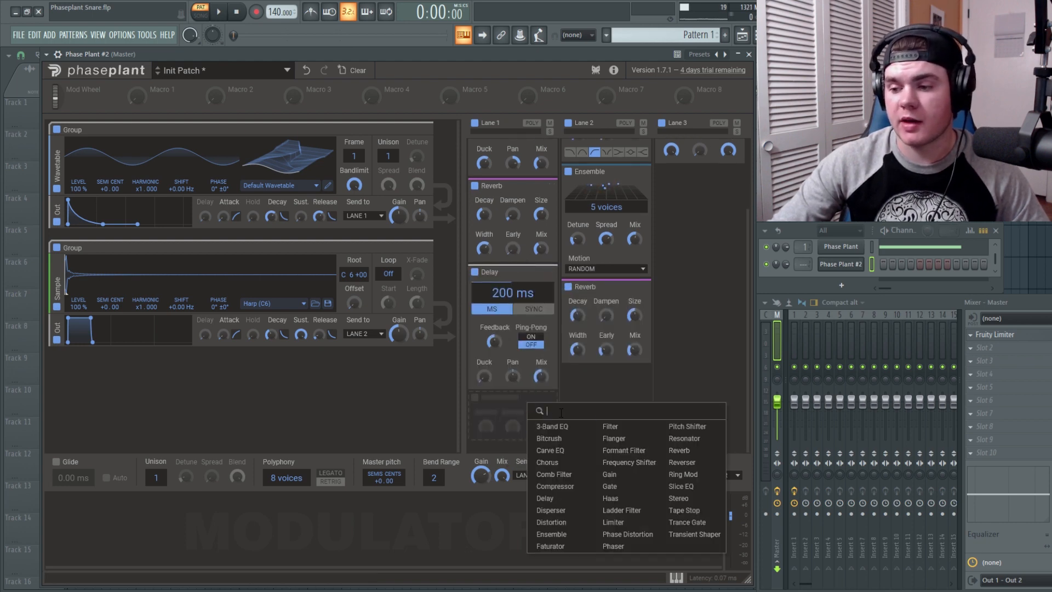
click(545, 498)
scroll(564, 293, down, 5)
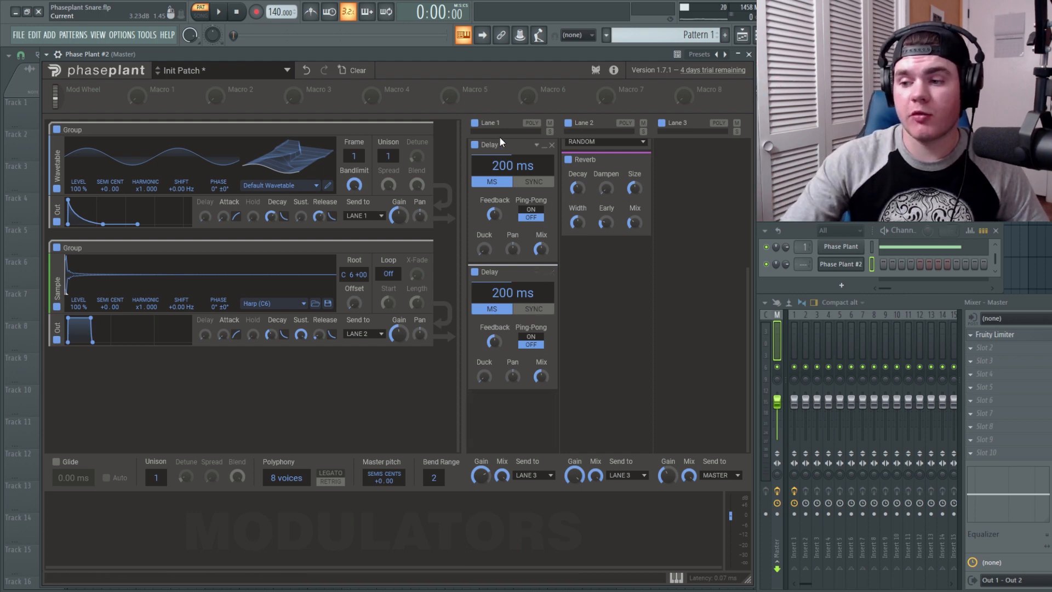
scroll(583, 288, up, 4)
scroll(595, 298, down, 4)
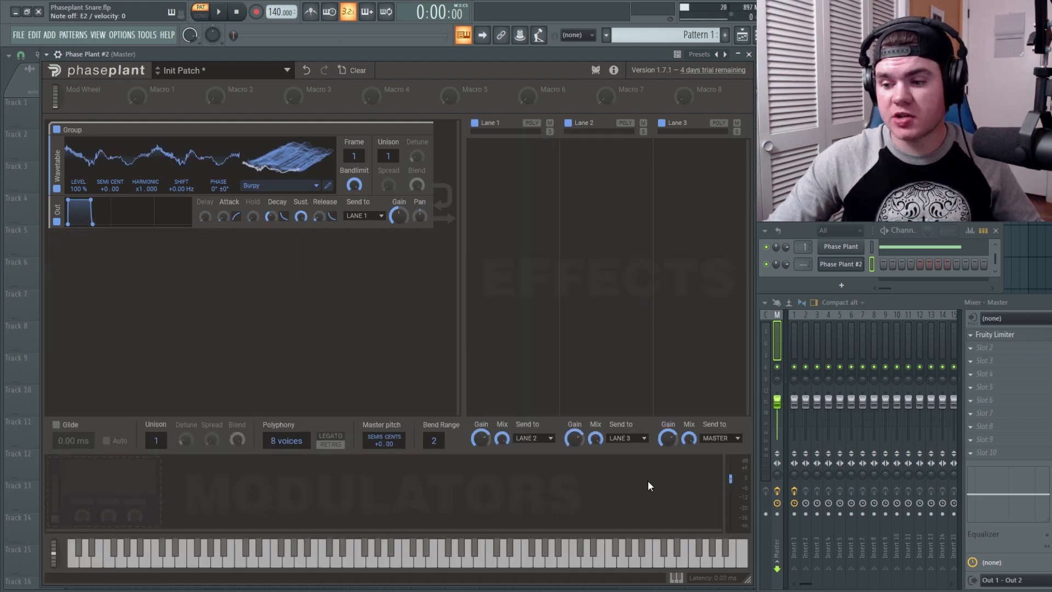
Add an Envelope modulator with minimal attack, full sustain and a shortened release.
click(104, 482)
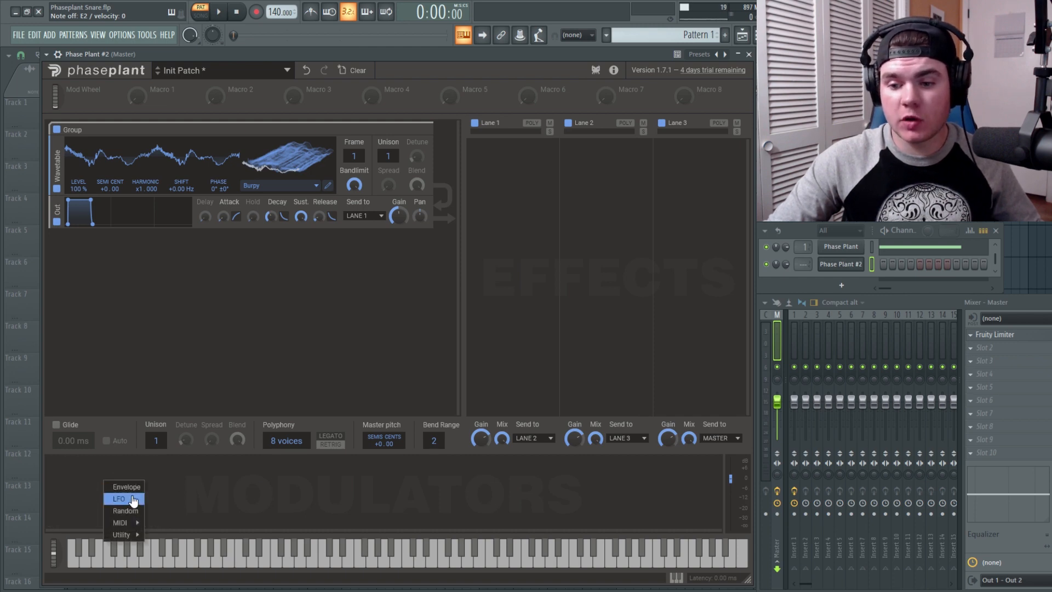
mouse_move(131, 523)
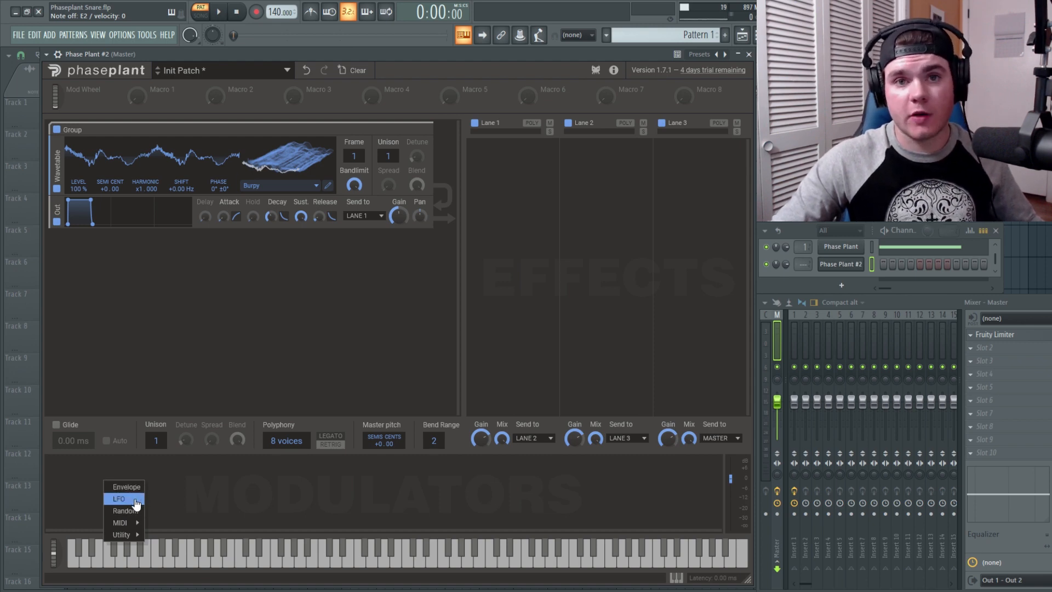
click(113, 486)
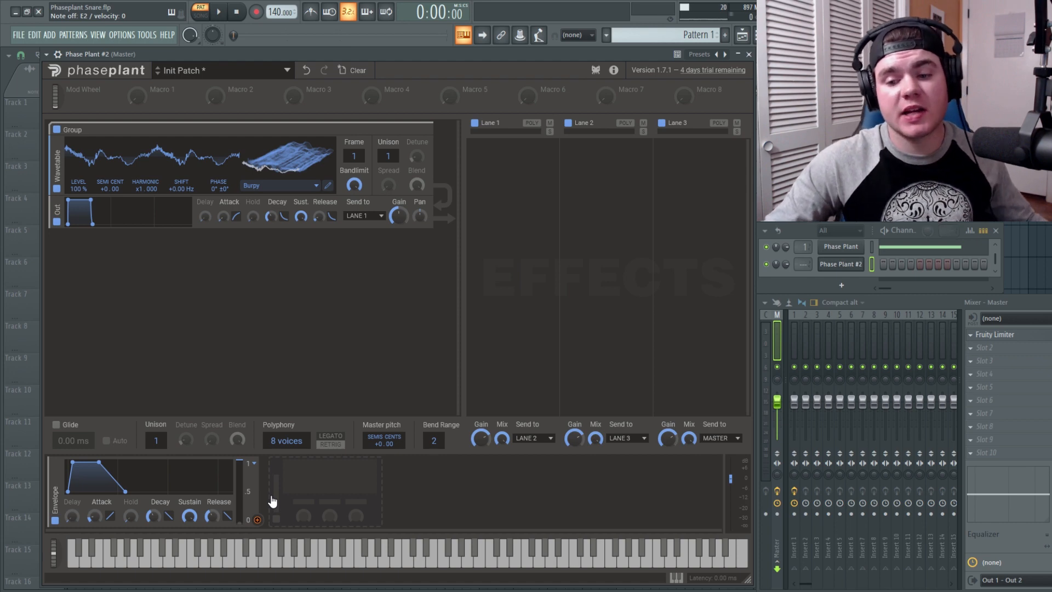
drag(95, 516, 94, 534)
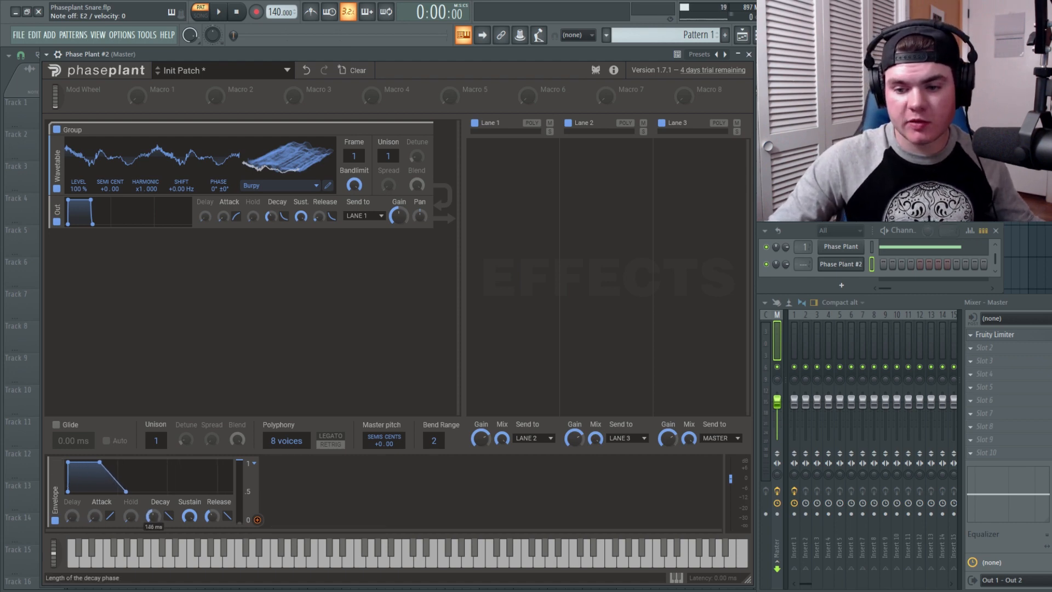
drag(189, 515, 189, 519)
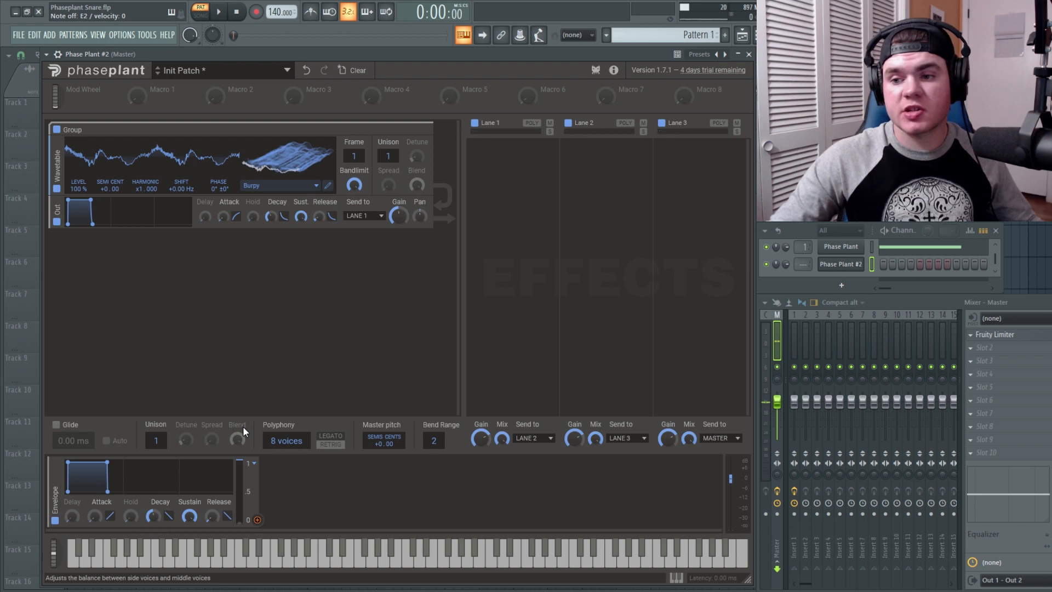
Assign the envelope to the wavetable's Frame and increase the modulation amount.
click(257, 519)
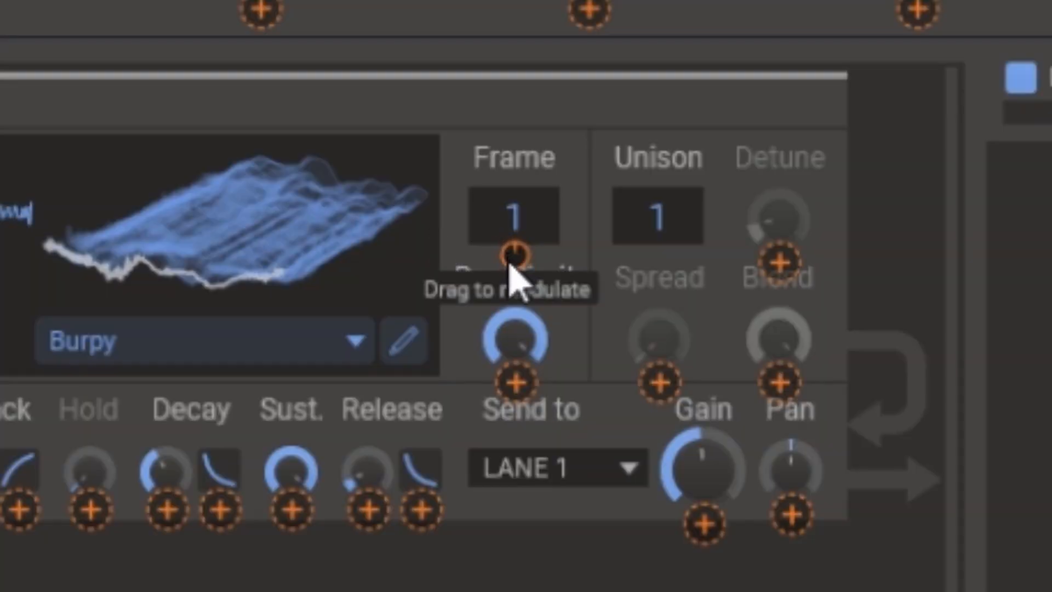
drag(510, 264, 510, 244)
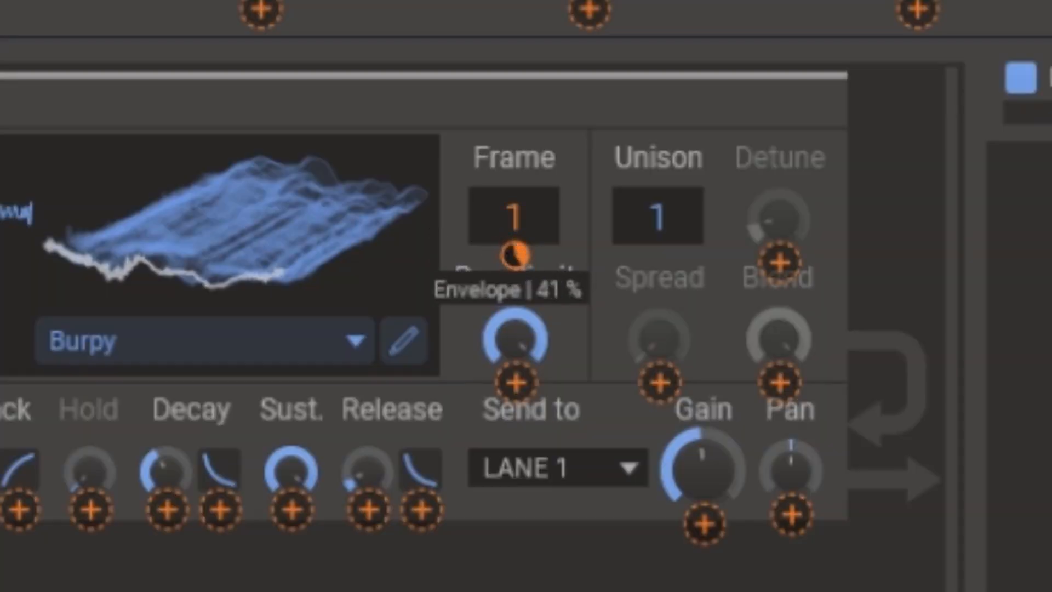
drag(515, 255, 514, 227)
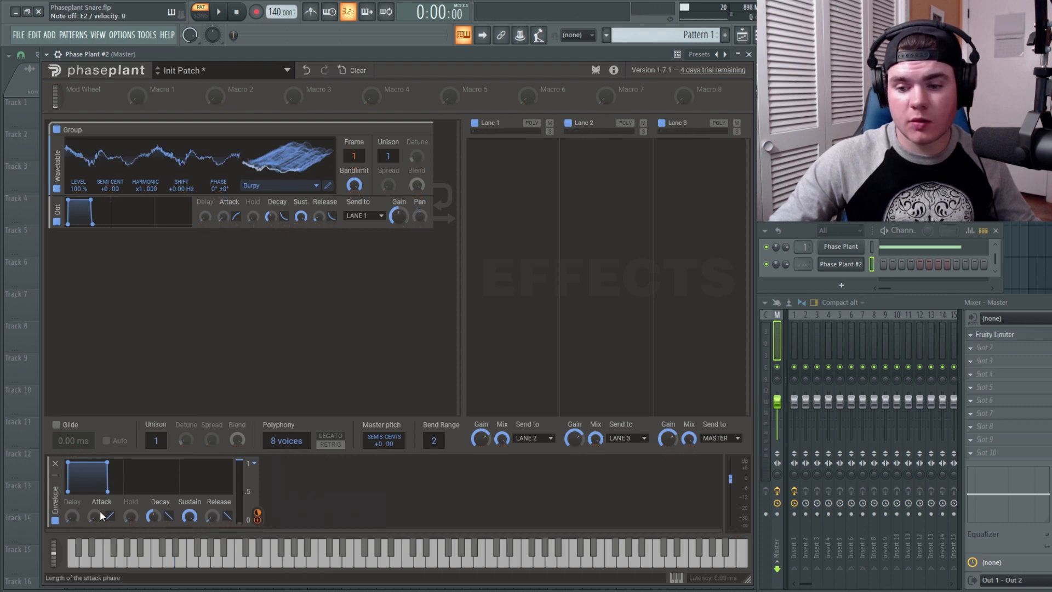
Reshape the envelope with a longer attack, zero sustain and a longer curved decay.
drag(93, 515, 93, 486)
drag(153, 517, 154, 525)
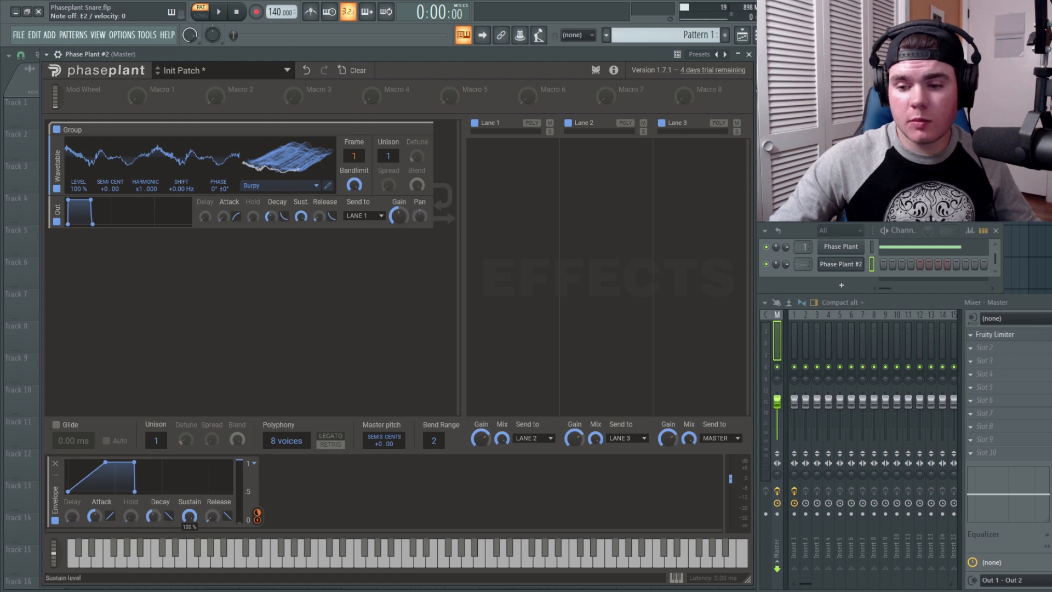
drag(153, 520, 154, 503)
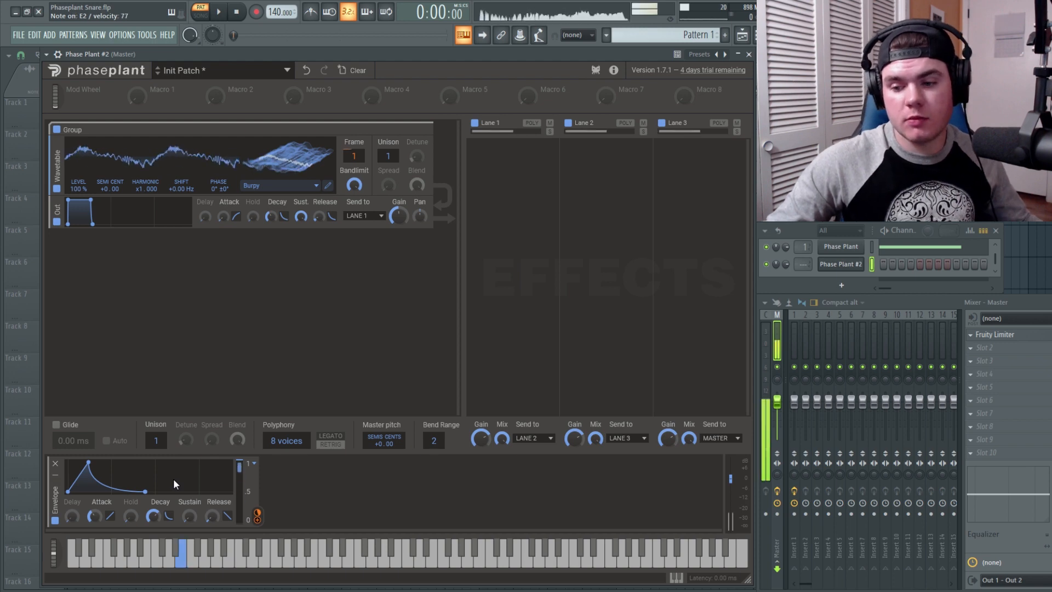
Add a band-pass Filter to Lane 1, lower its Cutoff to about 87.5 Hz, and modulate the Cutoff with the envelope.
click(488, 163)
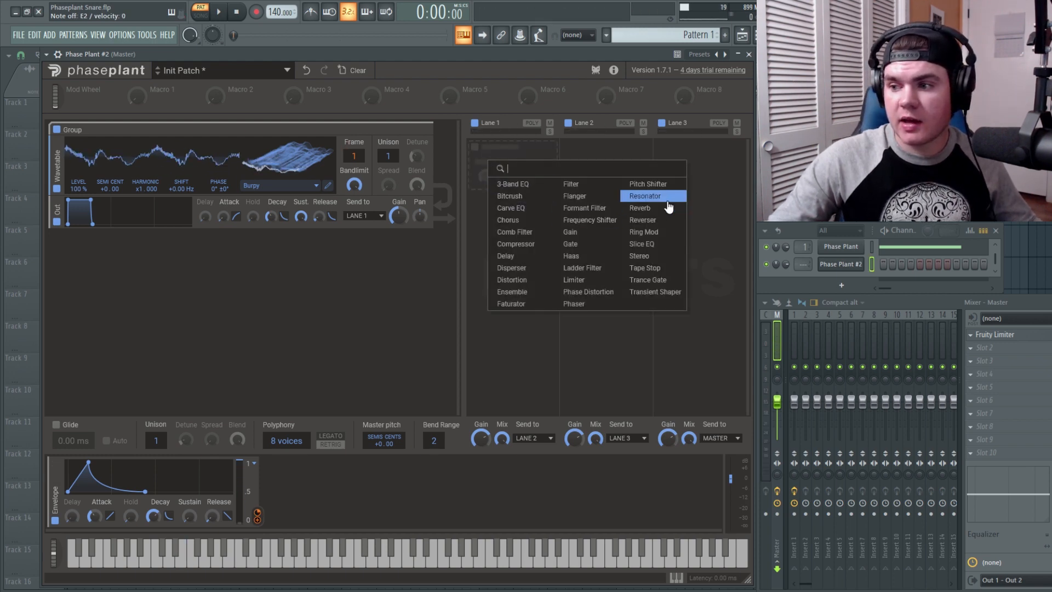
click(588, 186)
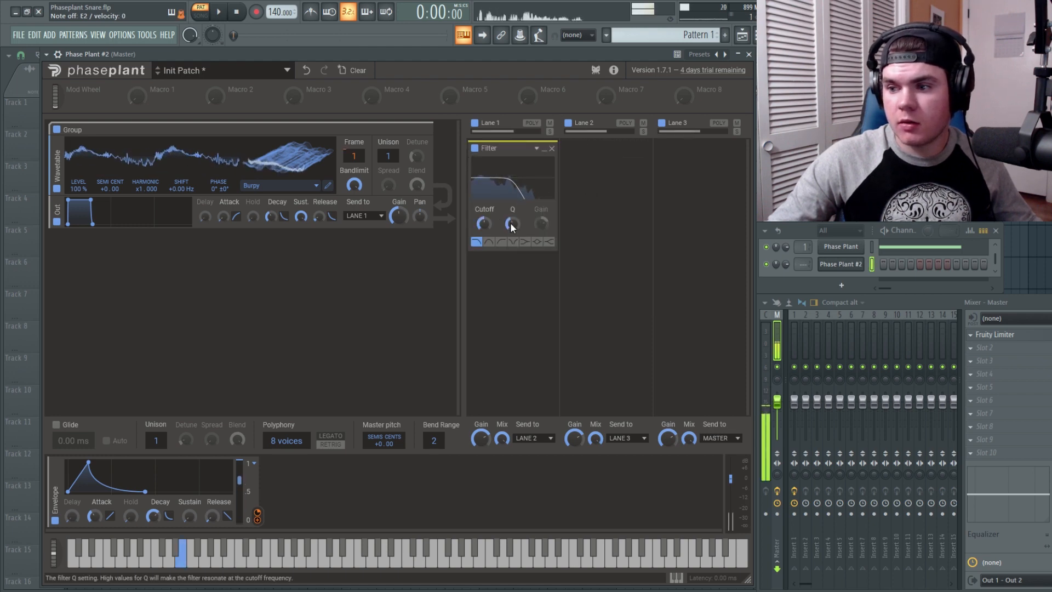
click(489, 242)
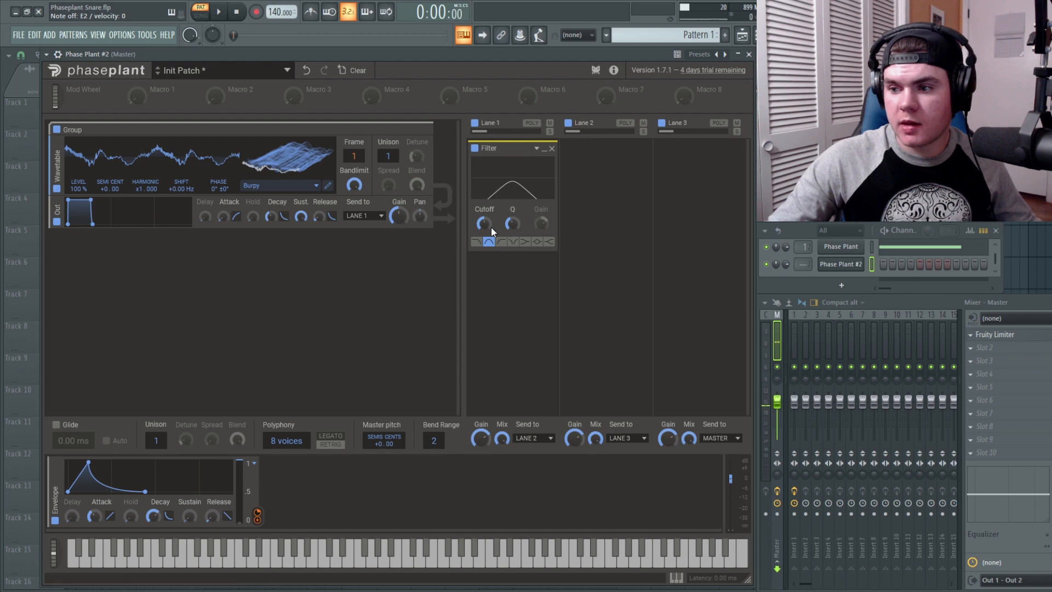
mouse_move(483, 224)
mouse_down()
mouse_move(484, 253)
mouse_move(512, 214)
mouse_move(484, 200)
mouse_move(484, 227)
mouse_up()
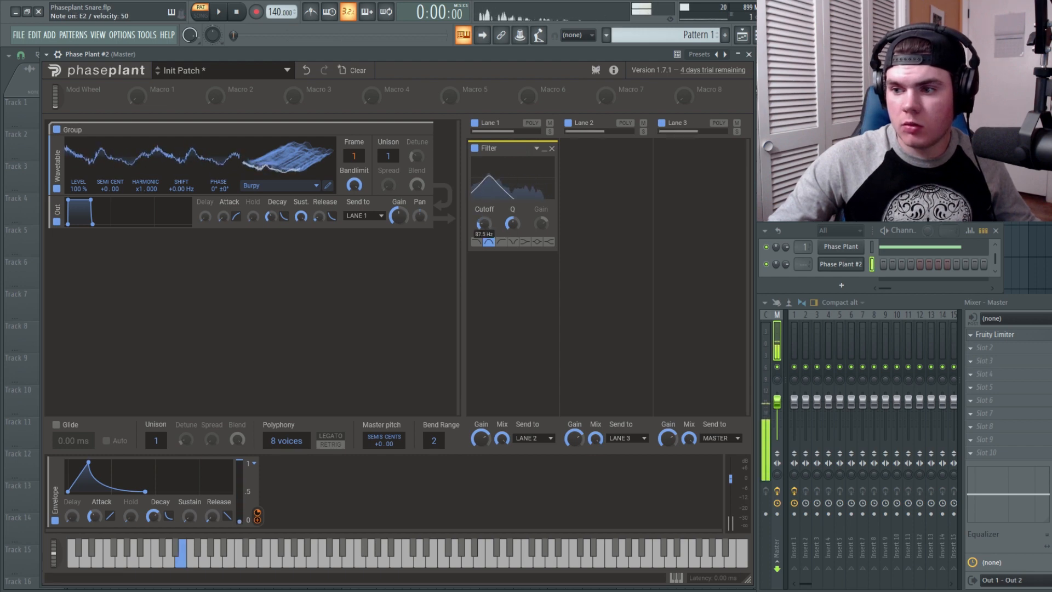
drag(257, 521, 484, 230)
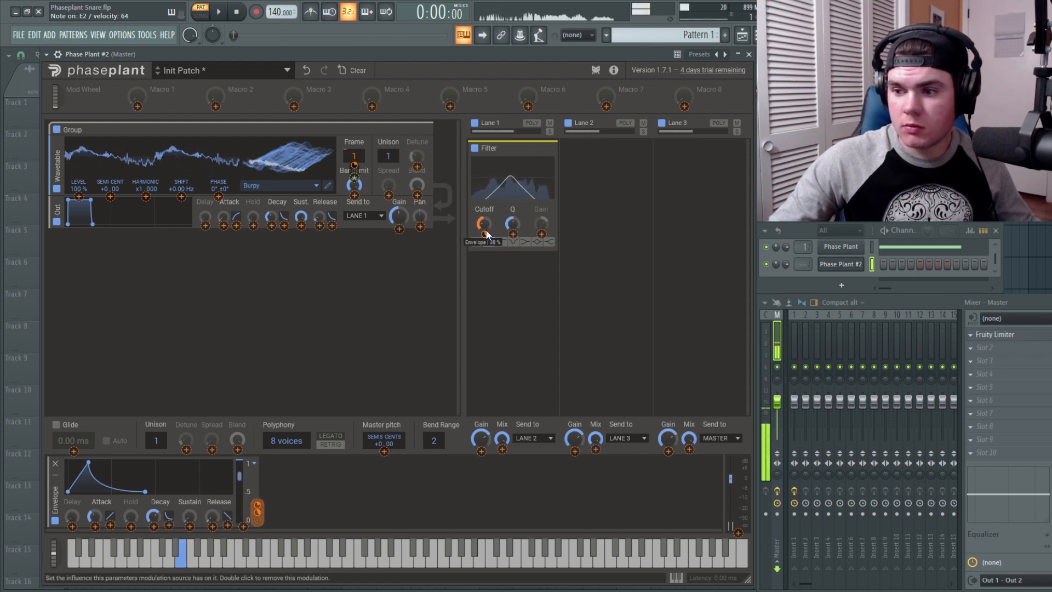
Add a Compressor below the Filter in Lane 1 and set its Makeup to 85%.
click(493, 271)
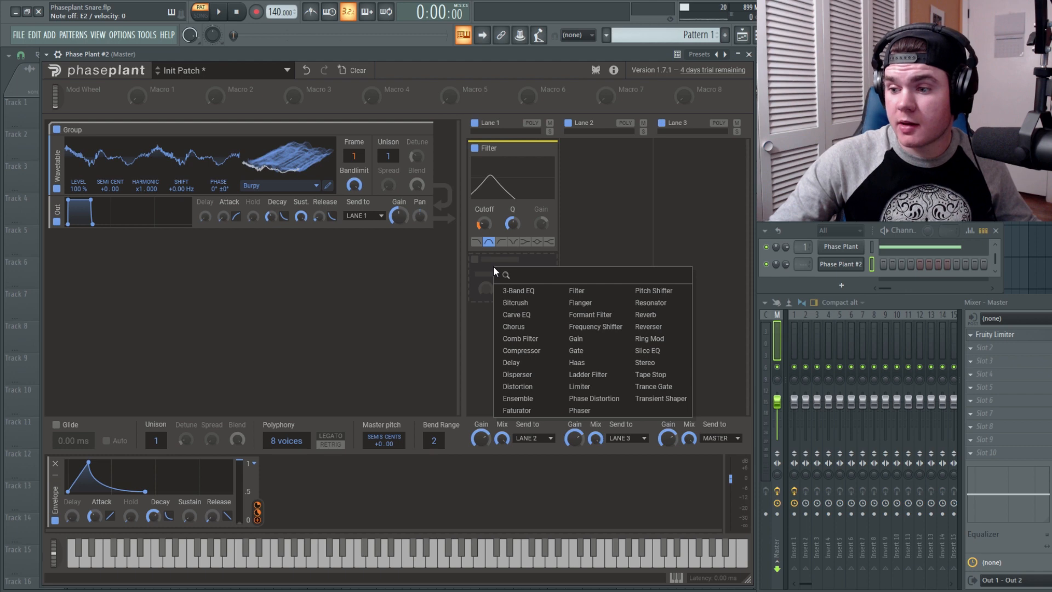
click(535, 351)
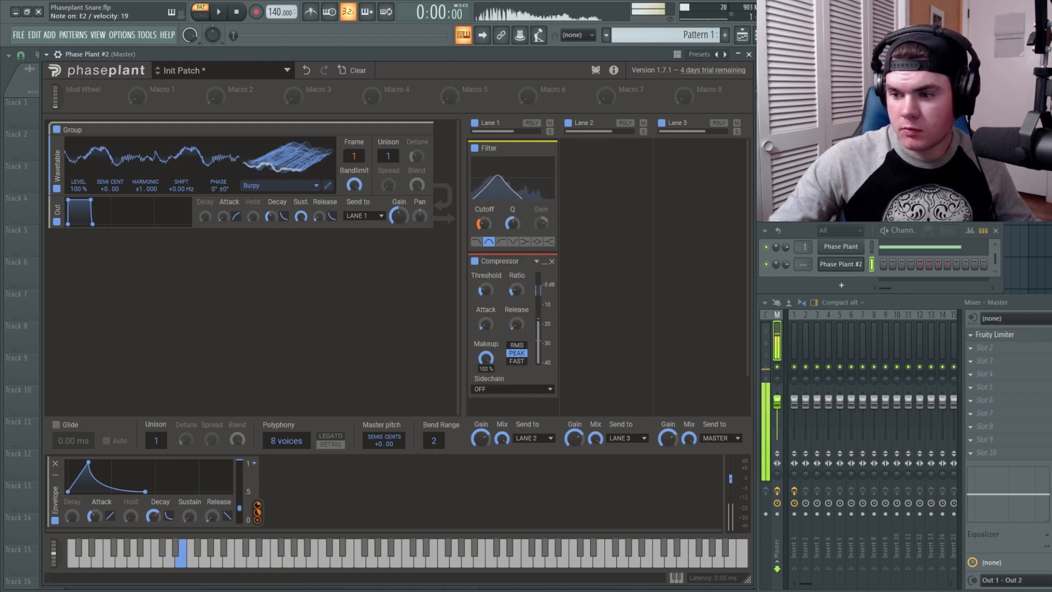
drag(486, 358, 486, 367)
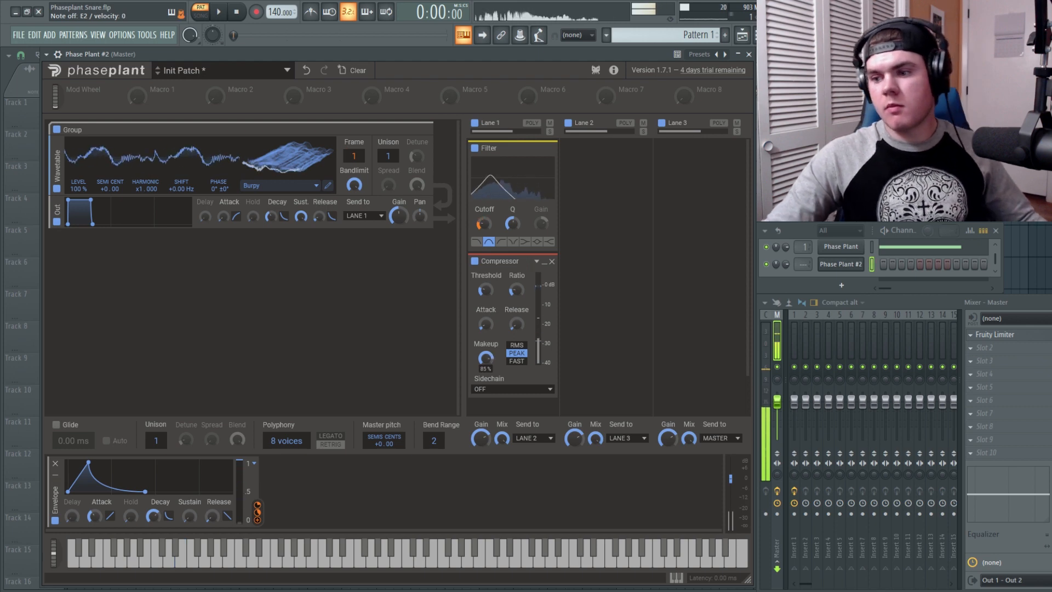
Add a Saturate Distortion below the Compressor in Lane 1 and raise its Drive.
scroll(597, 290, down, 2)
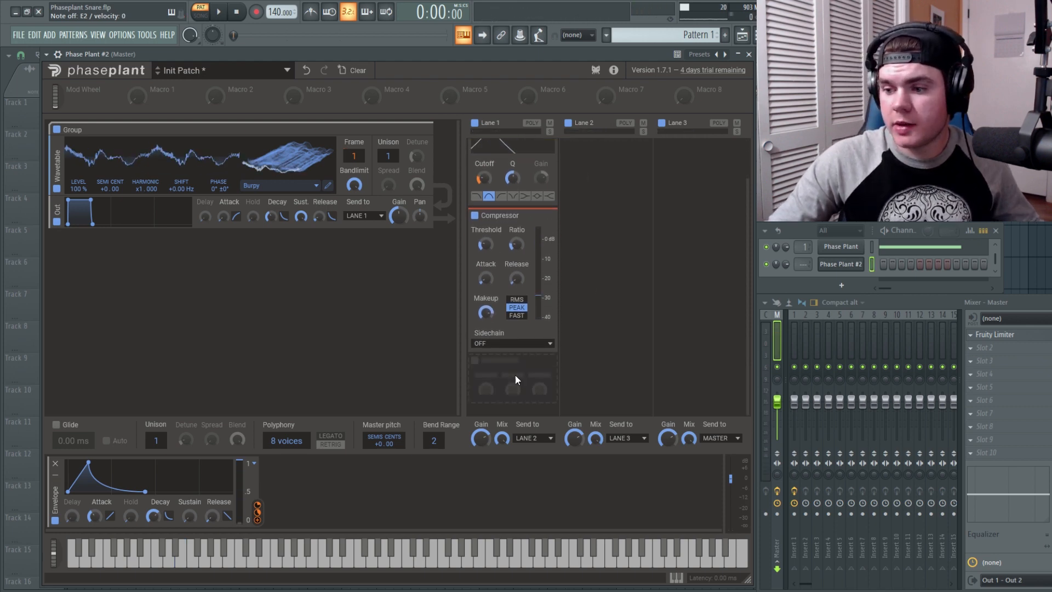
click(515, 379)
click(540, 495)
scroll(567, 335, down, 3)
scroll(568, 335, down, 2)
mouse_move(539, 274)
mouse_down()
mouse_move(539, 285)
mouse_move(539, 266)
mouse_up()
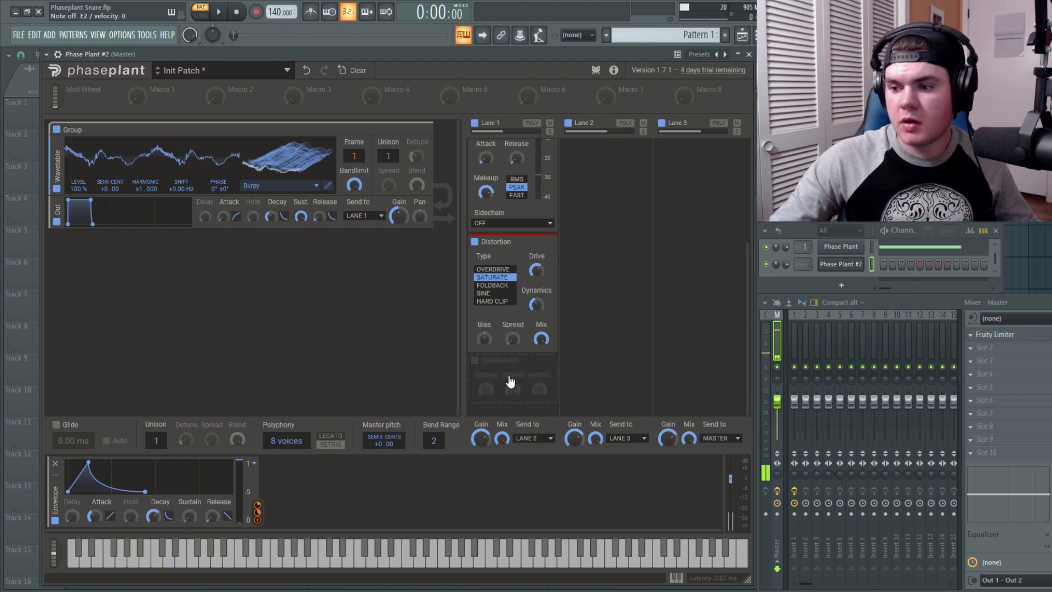
Insert a 3-Band EQ between the Compressor and Distortion, reducing its Low gain and adjusting its High gain.
click(510, 382)
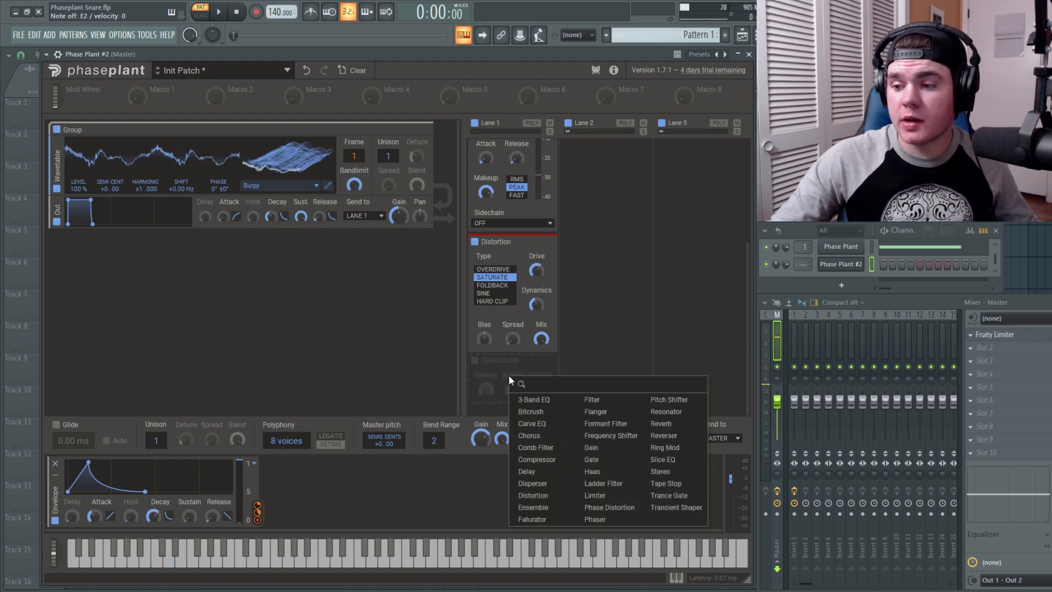
click(530, 399)
drag(510, 365, 512, 244)
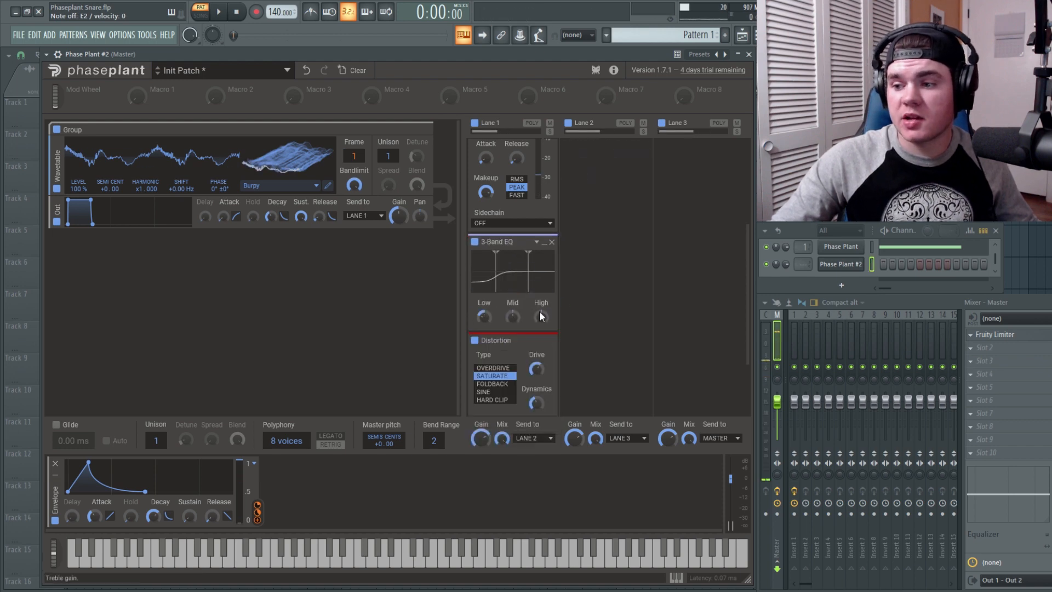
drag(540, 312, 540, 324)
Add a Disperser below the Distortion in Lane 1, tuned to 724 Hz with Amount 32 and an increased Pinch.
scroll(580, 315, down, 2)
click(513, 363)
click(535, 481)
scroll(618, 312, down, 2)
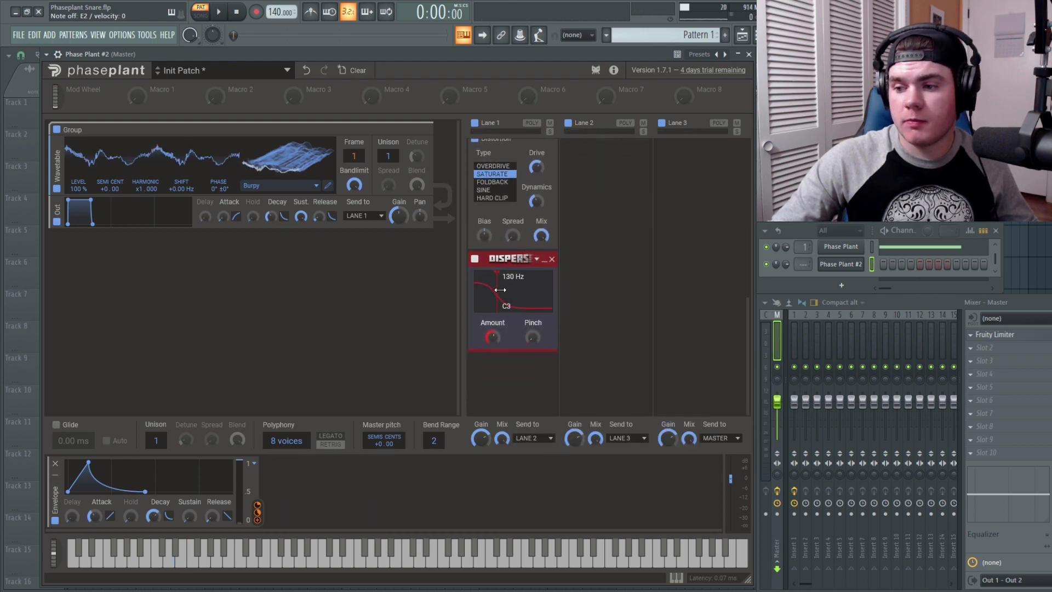
mouse_move(499, 289)
mouse_down()
mouse_move(514, 284)
mouse_move(509, 301)
mouse_up()
drag(493, 338, 492, 341)
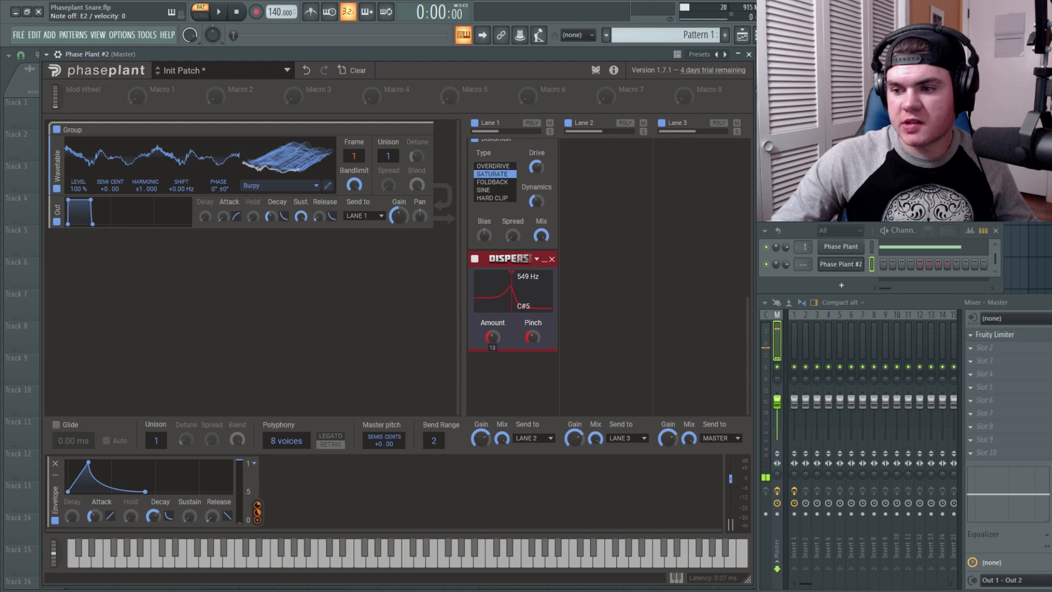
drag(530, 338, 530, 345)
drag(510, 286, 515, 286)
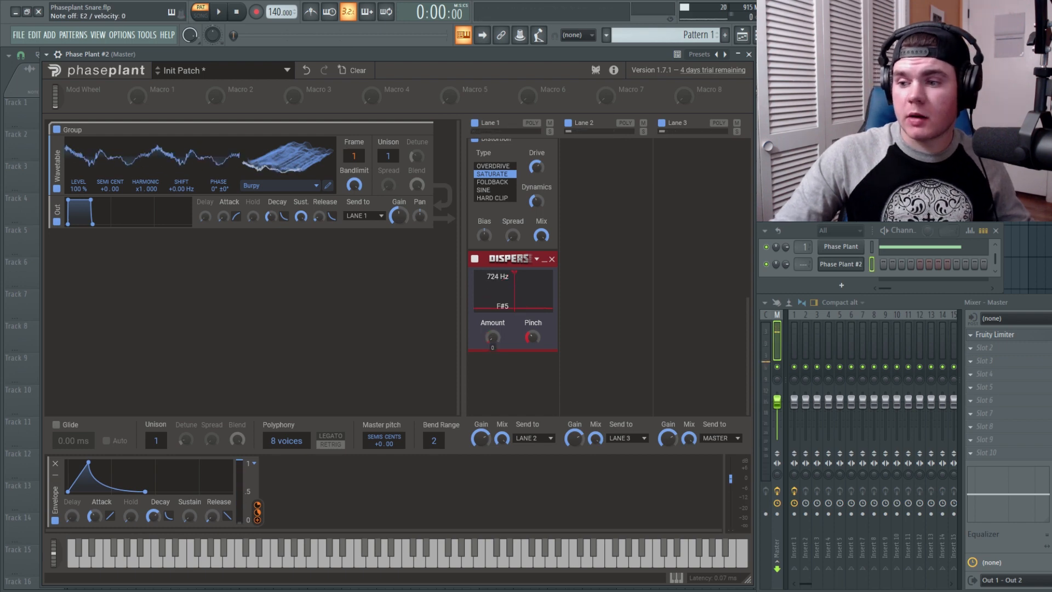
drag(492, 338, 492, 273)
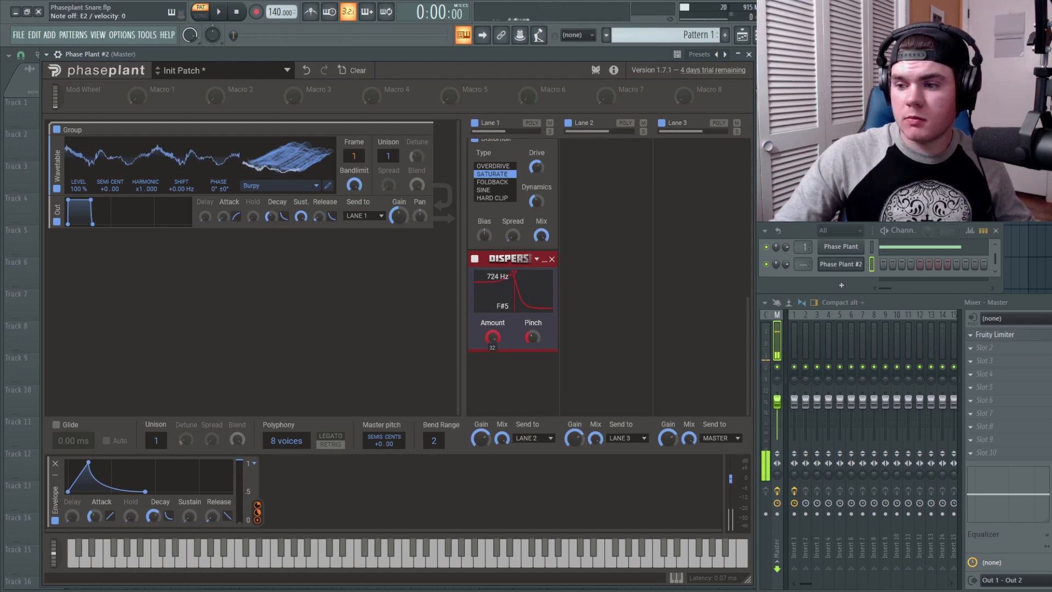
Add a Bitcrush below the Disperser in Lane 1 and raise its Mix.
click(526, 374)
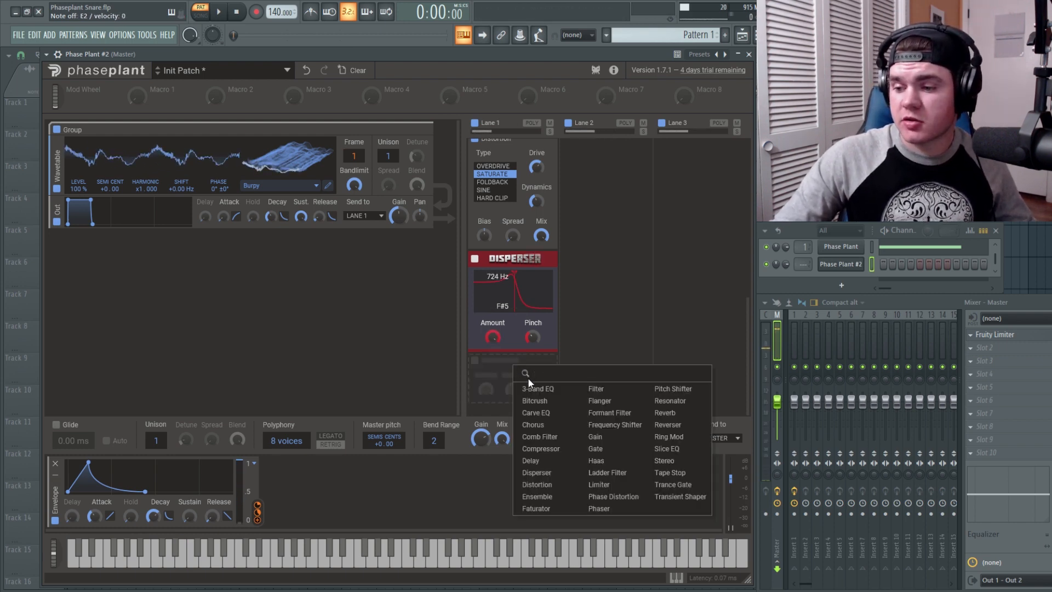
click(548, 400)
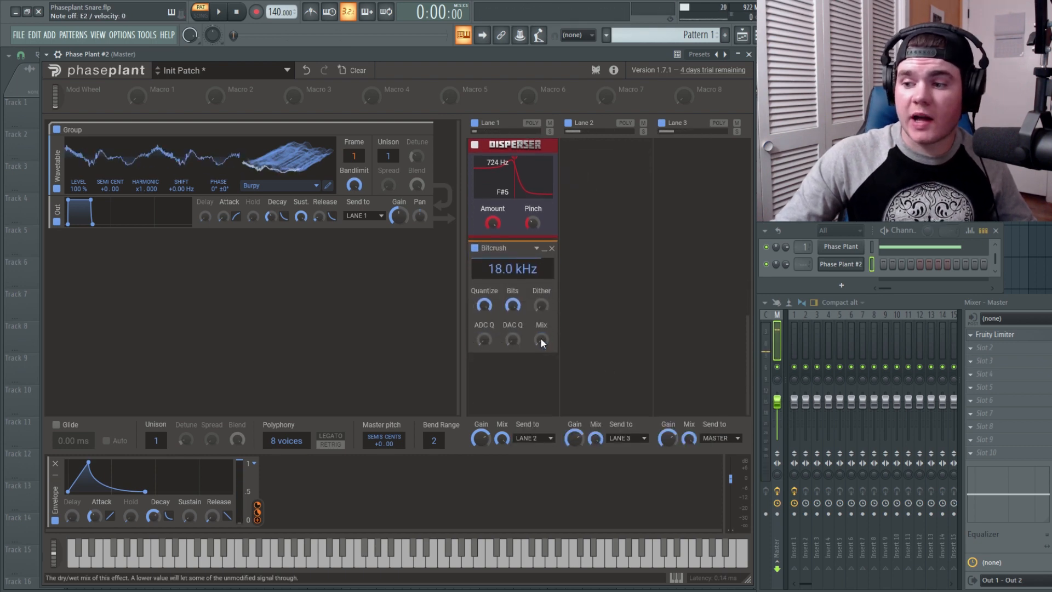
drag(541, 340, 541, 274)
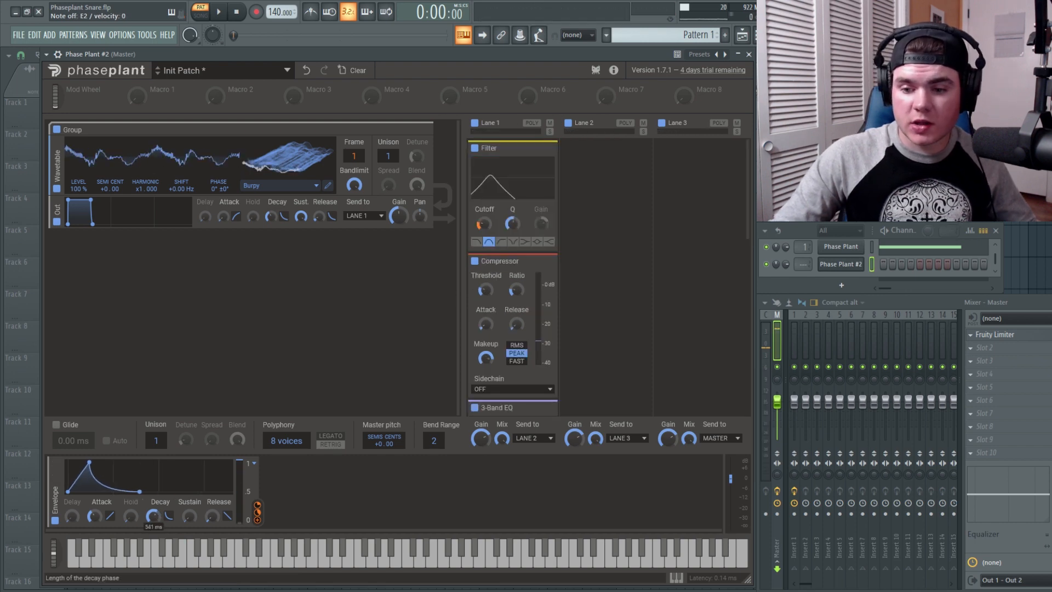
Raise the envelope's sustain to full and set the Lane 1 Filter's Q to 0.408.
drag(189, 515, 189, 477)
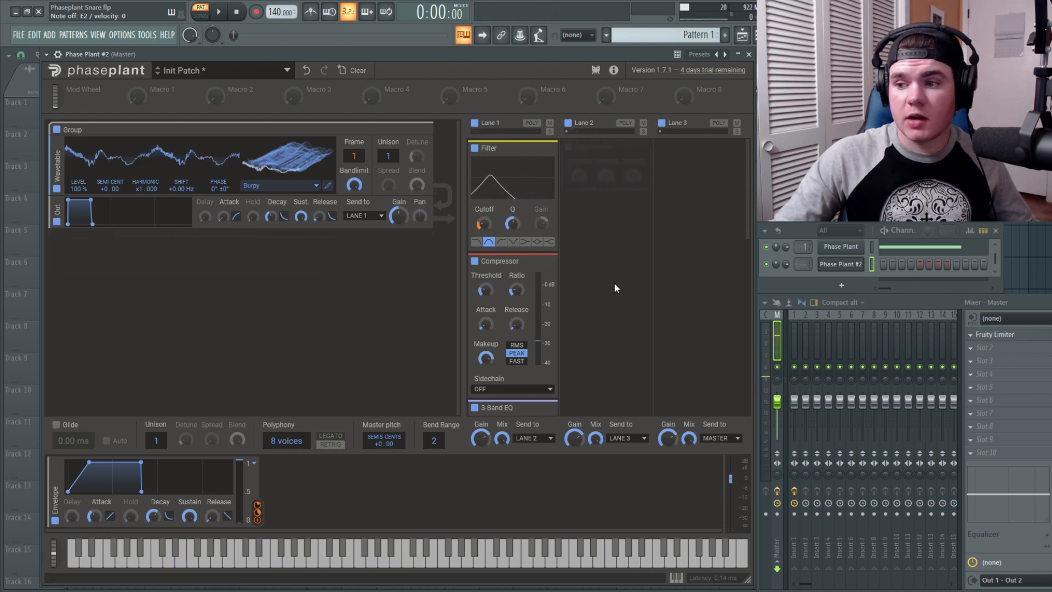
drag(512, 223, 512, 229)
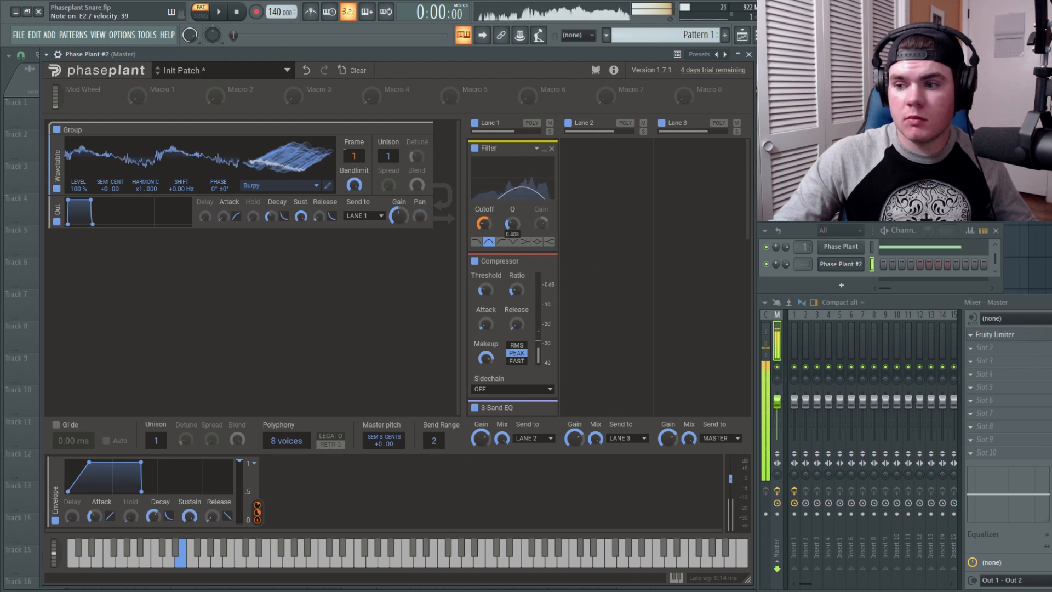
Add a Sine LFO modulator synced at 2/32 and assign it to the wavetable's Level.
click(315, 488)
click(327, 504)
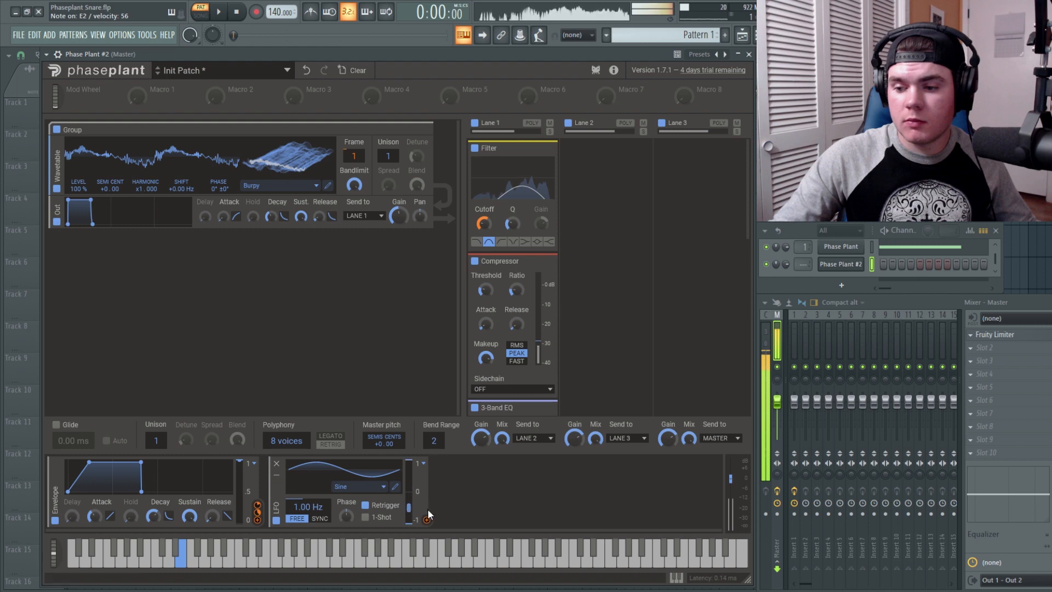
scroll(625, 311, down, 8)
scroll(598, 350, up, 4)
scroll(600, 356, up, 4)
scroll(599, 356, down, 8)
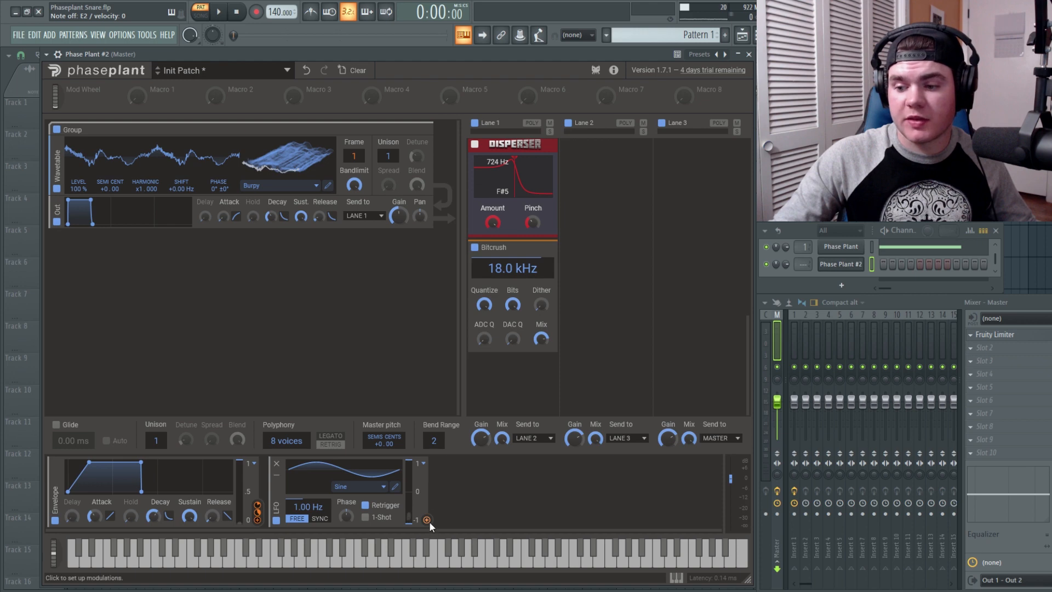
drag(429, 521, 79, 176)
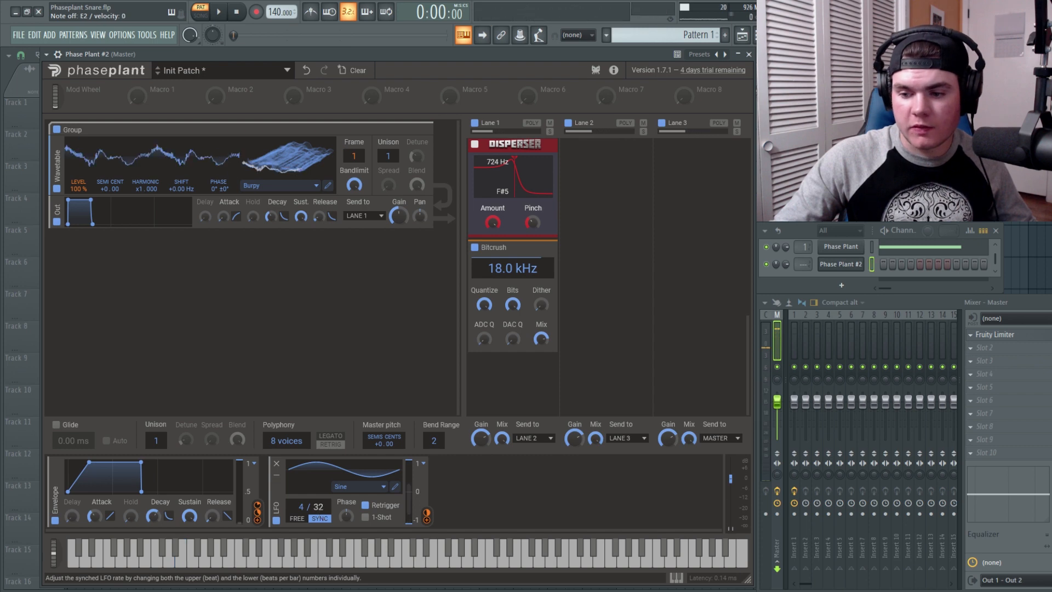
drag(301, 506, 301, 517)
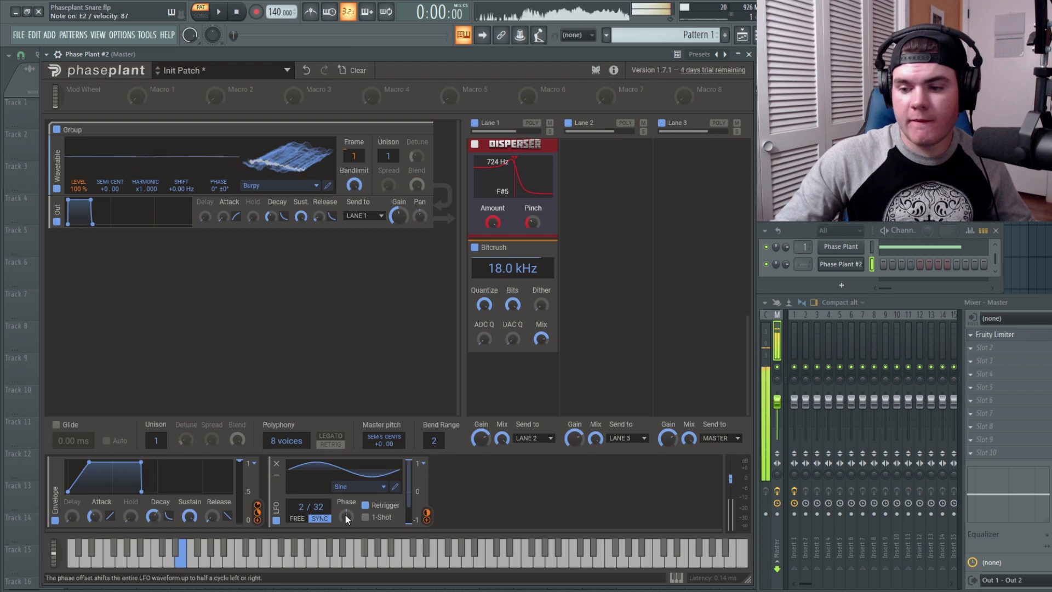
Raise the Phase offset of the Sine LFO modulator.
drag(345, 515, 345, 503)
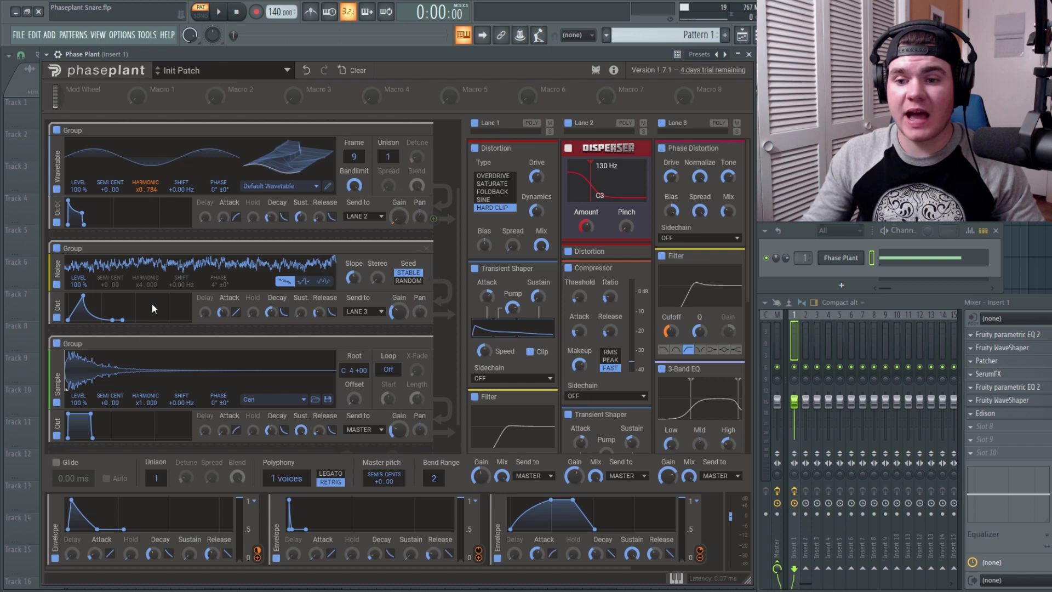
Review the snare patch's generator groups, collapse them, and audition the first group on its own.
scroll(162, 272, down, 1)
scroll(228, 281, up, 3)
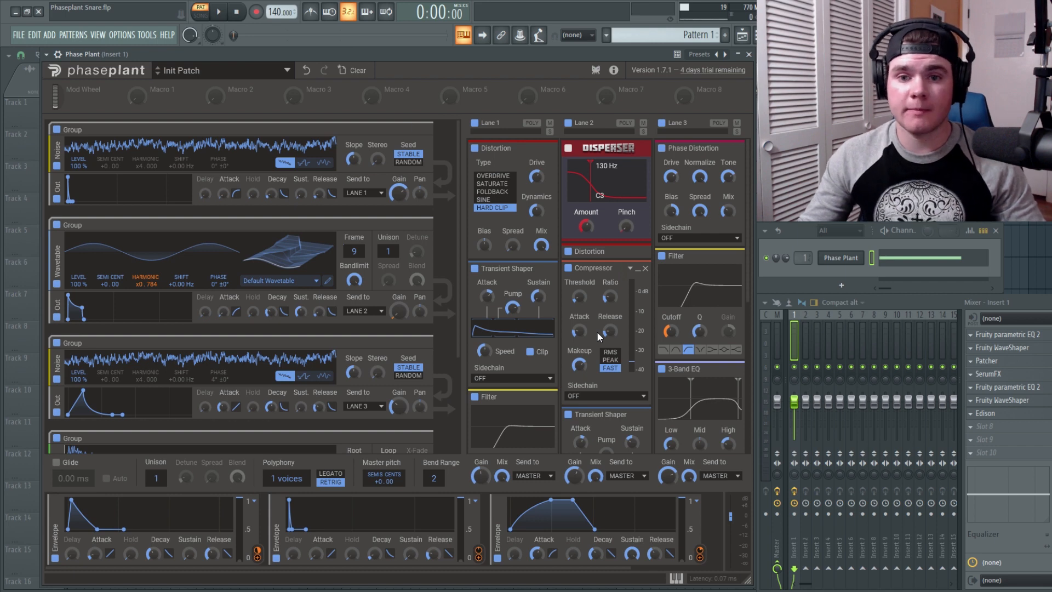
click(419, 131)
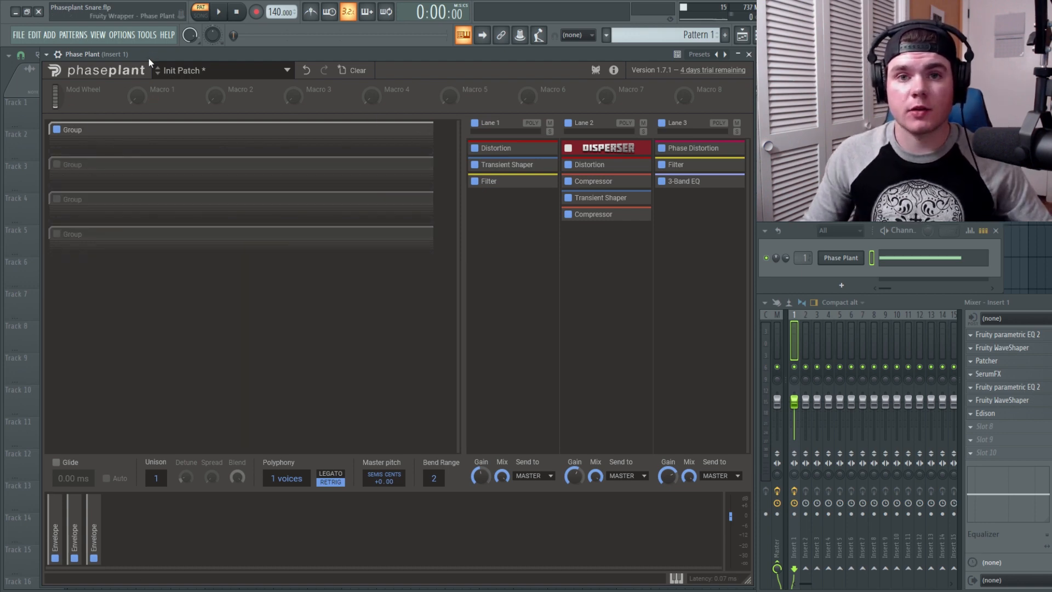
key(d)
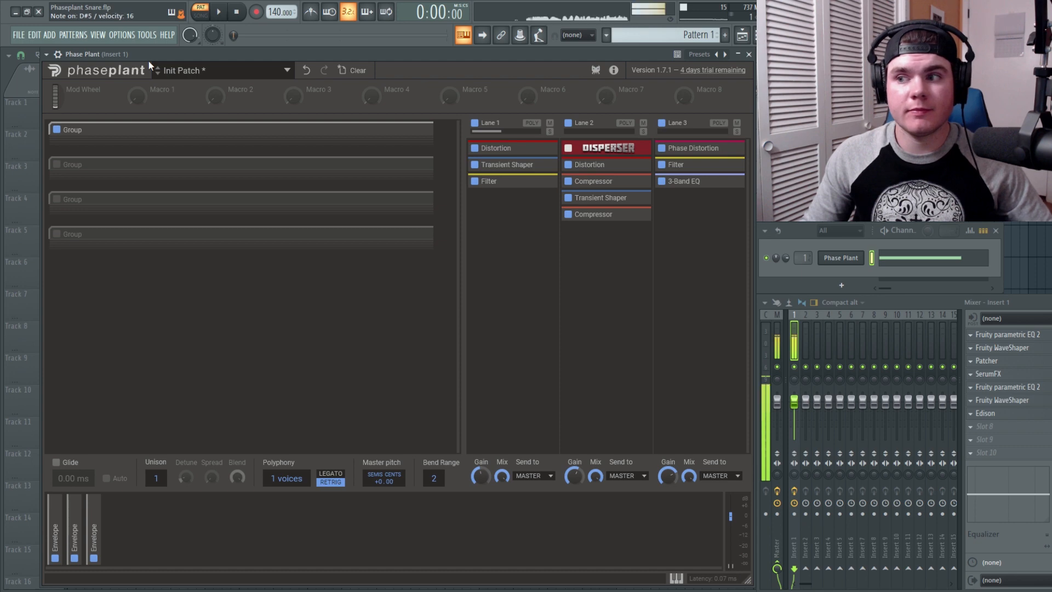
Audition the second, third and fourth generator groups in turn, with only one group enabled at a time.
click(56, 129)
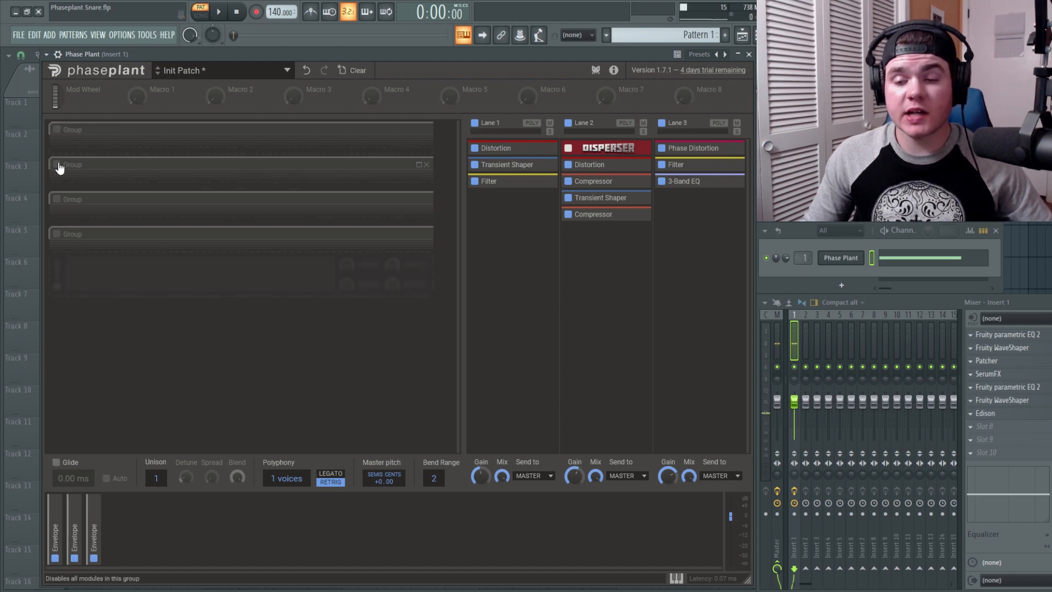
click(56, 165)
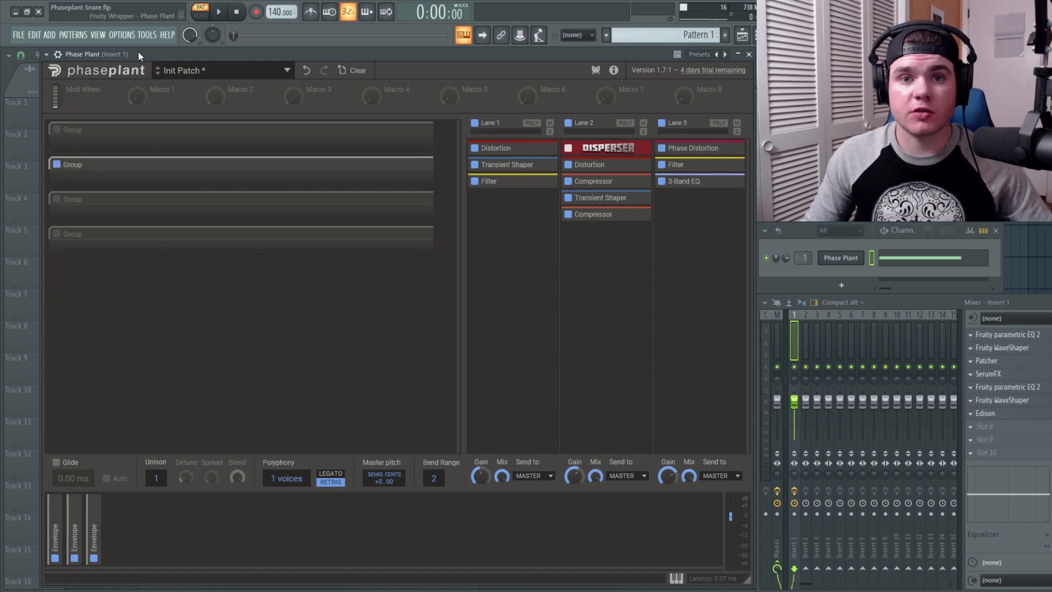
key(d)
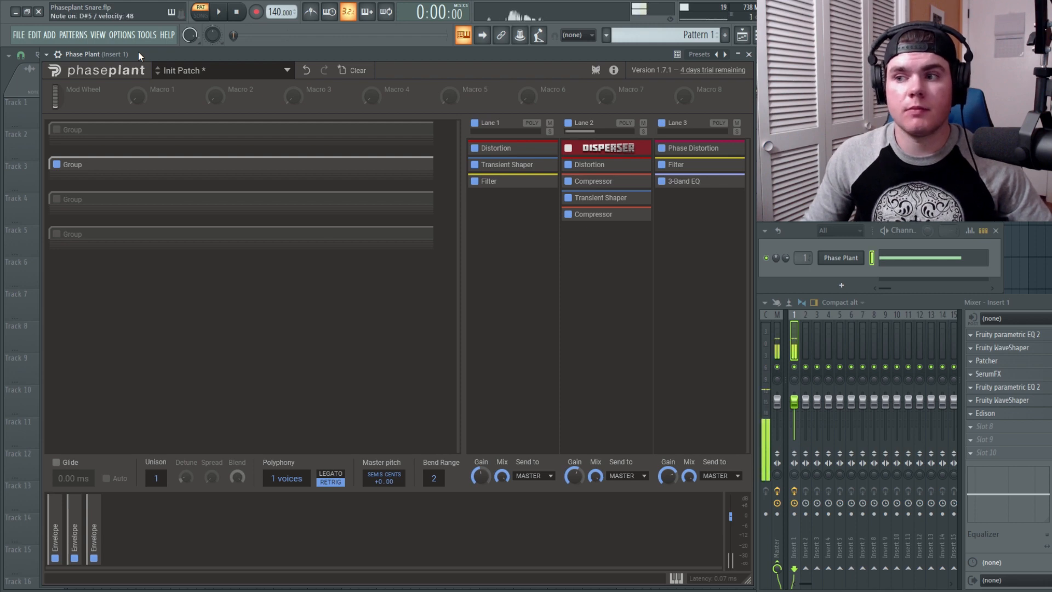
click(57, 164)
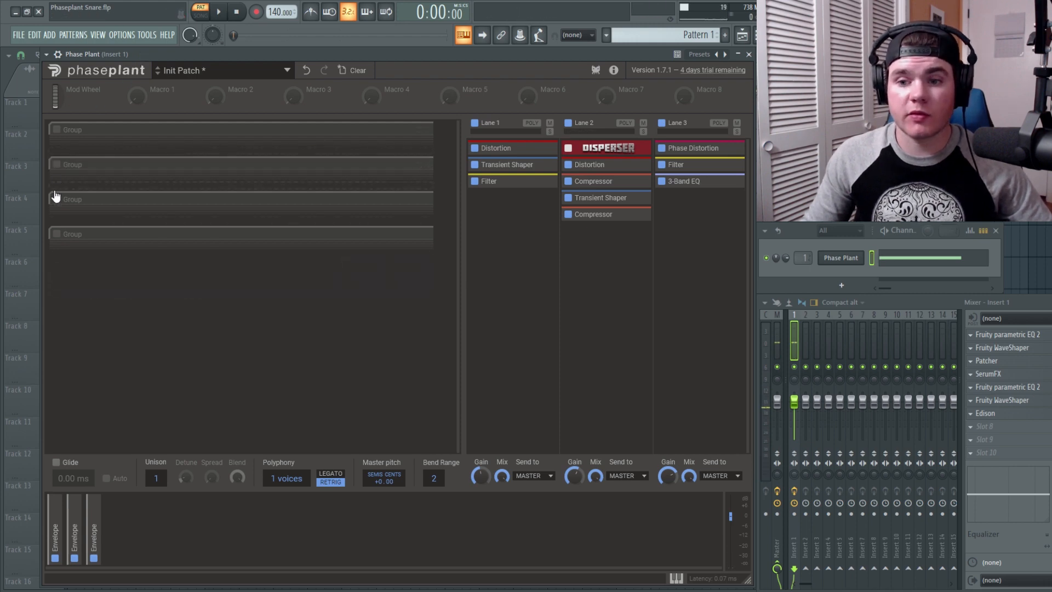
click(57, 199)
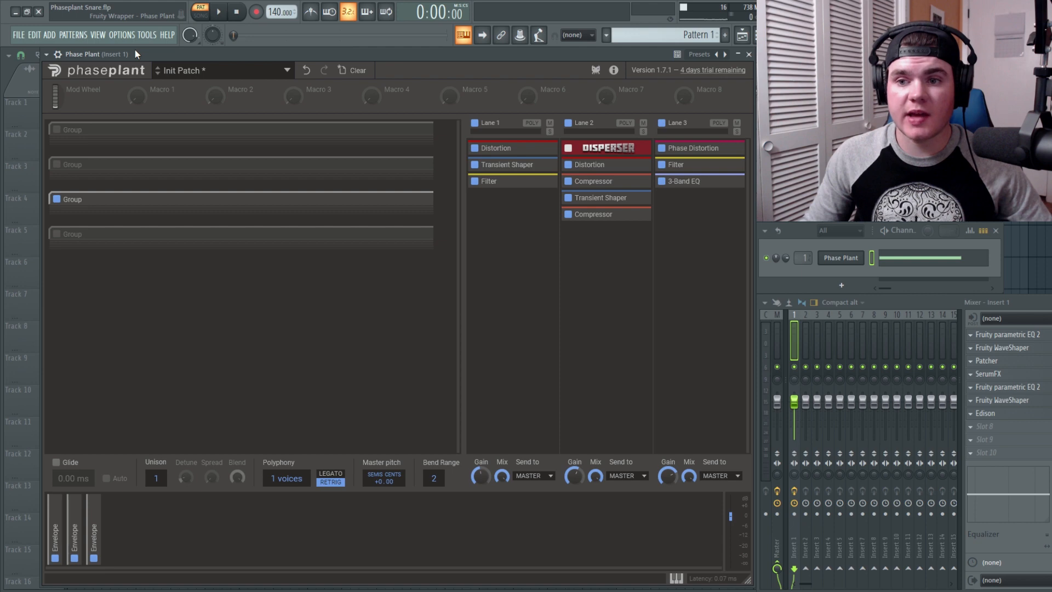
key(d)
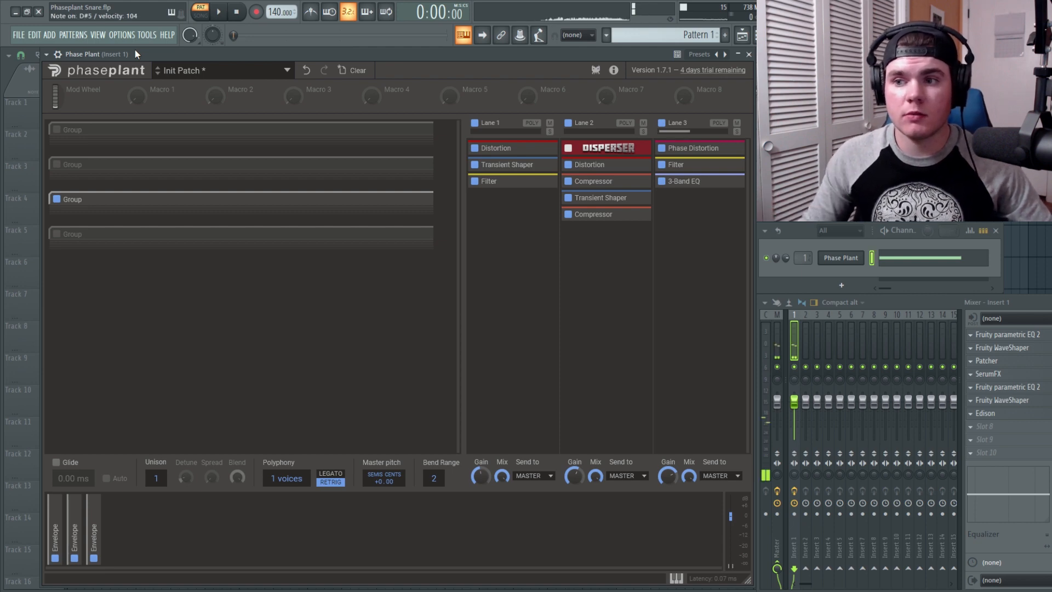
click(57, 200)
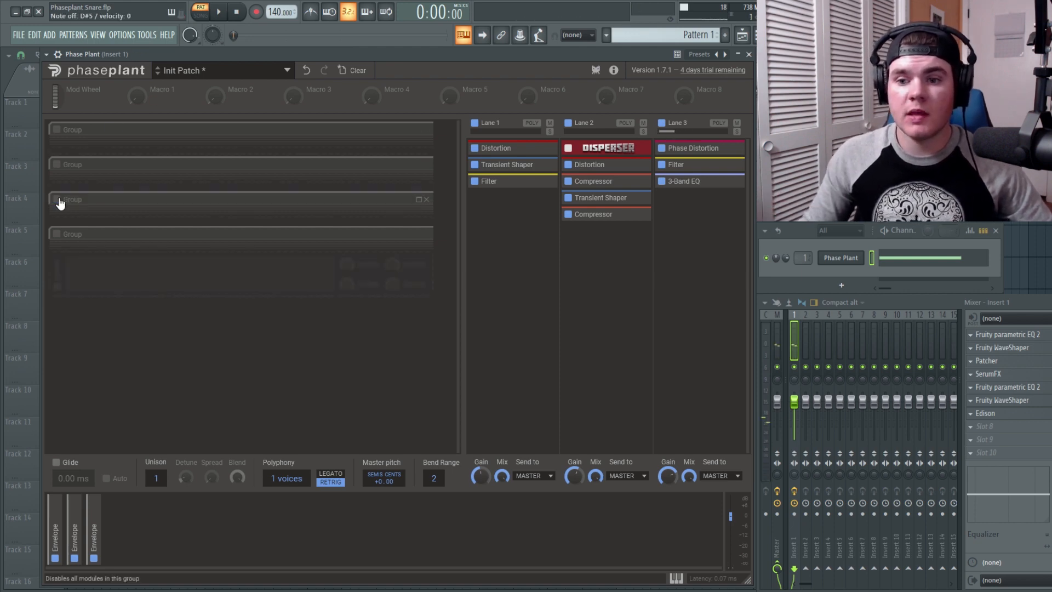
click(57, 235)
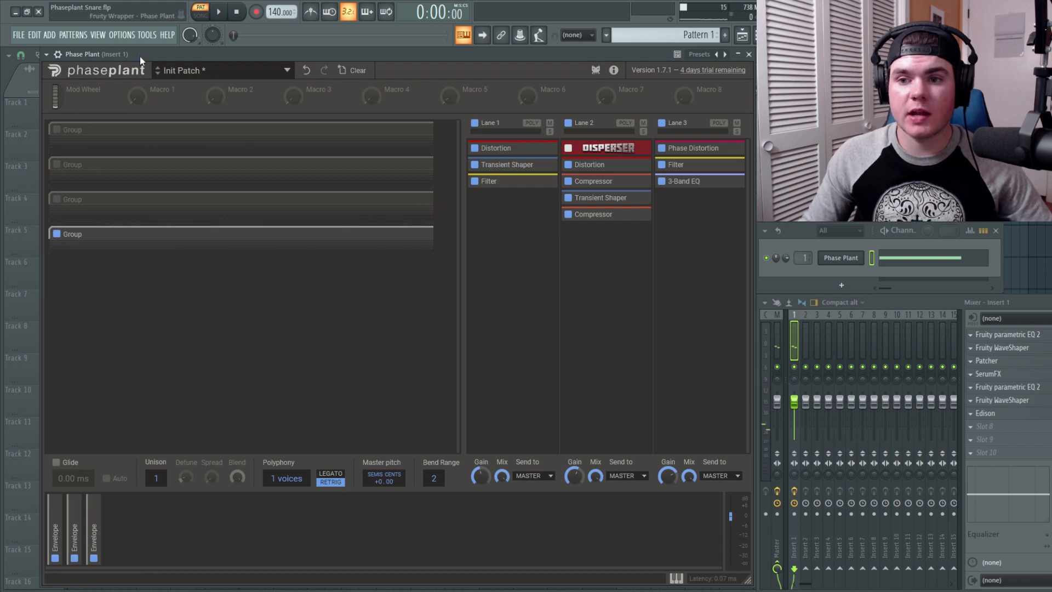
key(d)
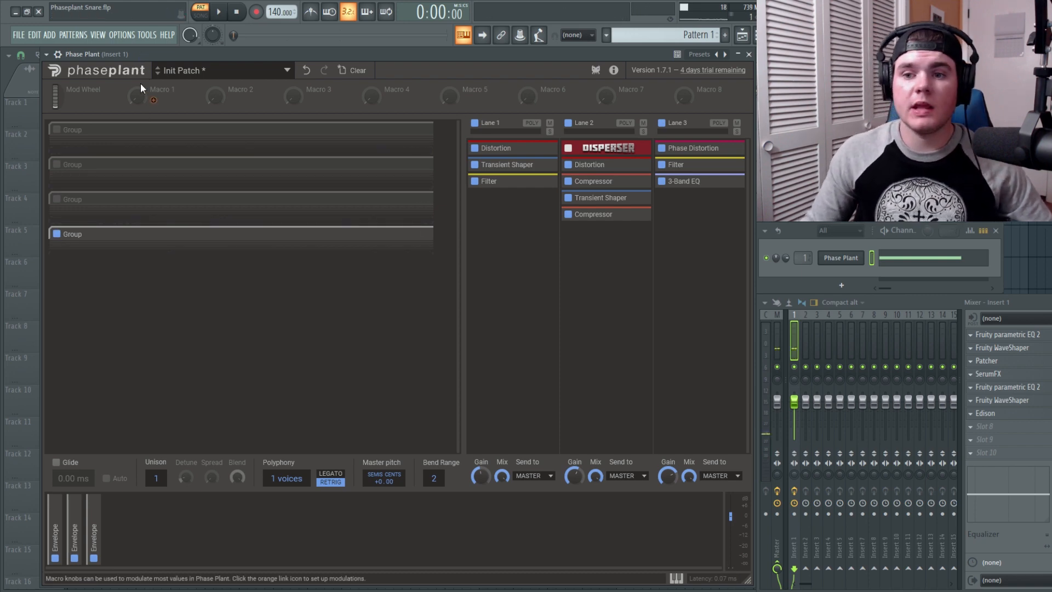
Re-enable the third, second and first generator groups alongside the fourth.
click(57, 199)
click(56, 164)
click(57, 129)
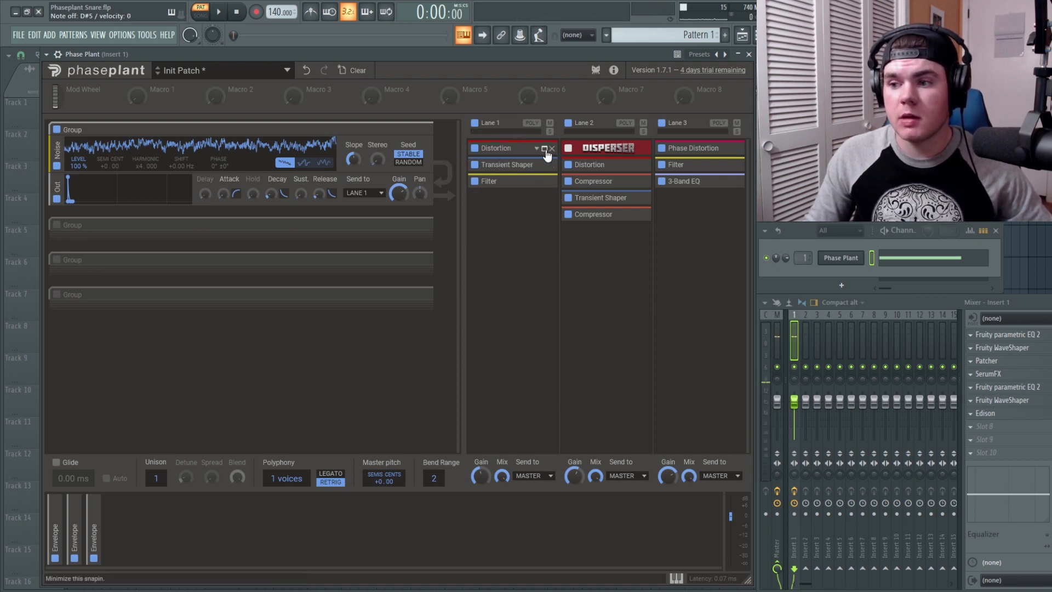
Examine the settings of Lane 1's Distortion, Transient Shaper and Filter one after another.
click(545, 150)
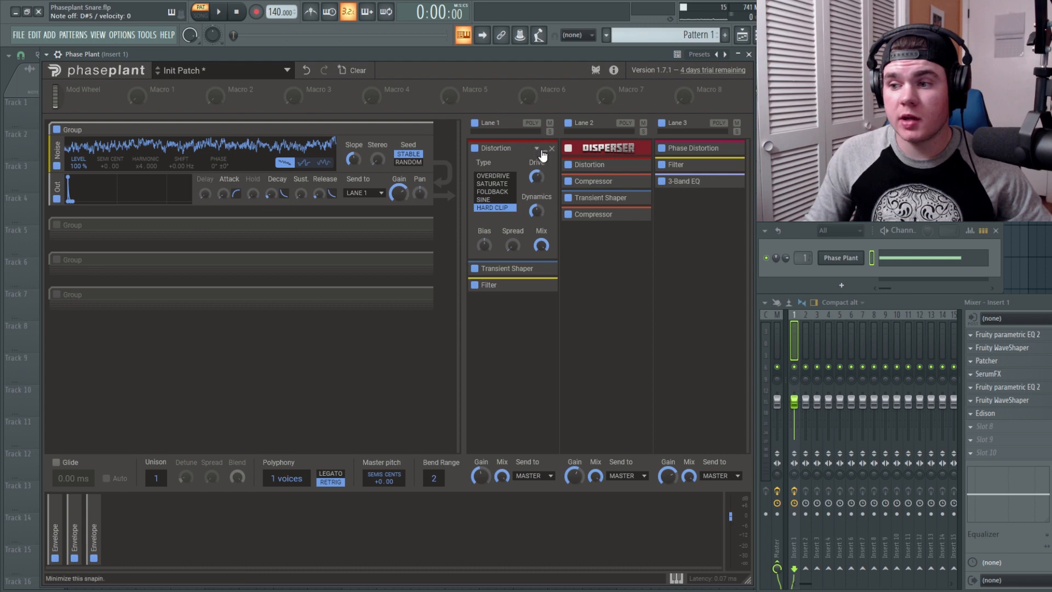
click(545, 151)
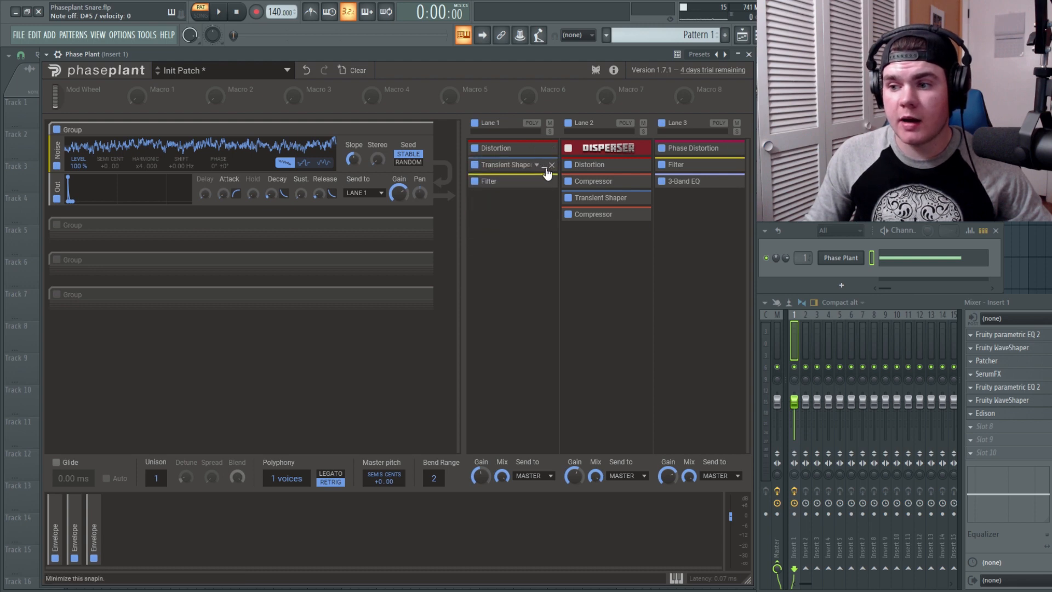
click(545, 167)
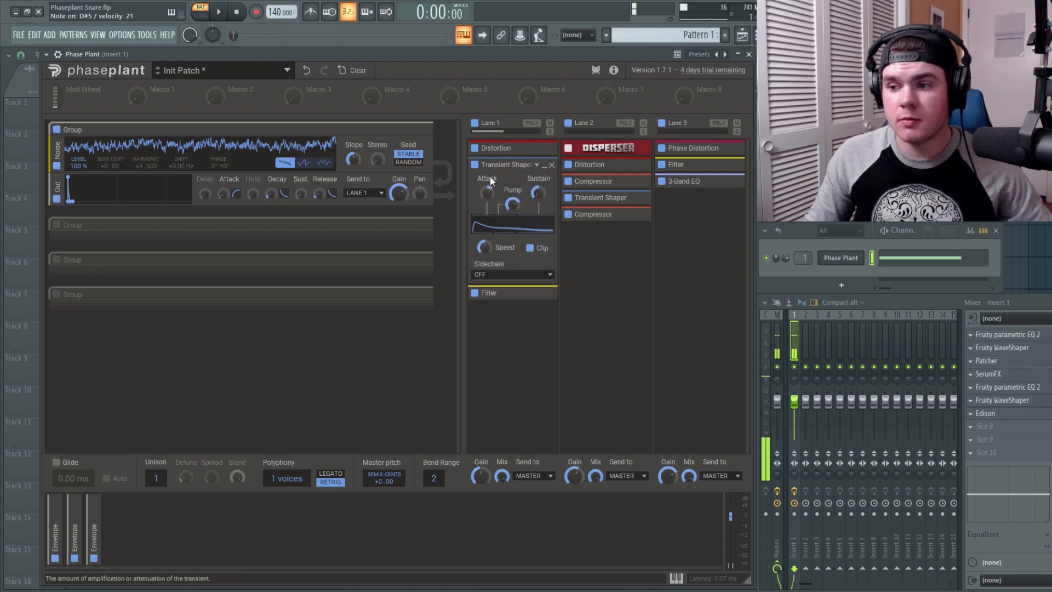
click(546, 167)
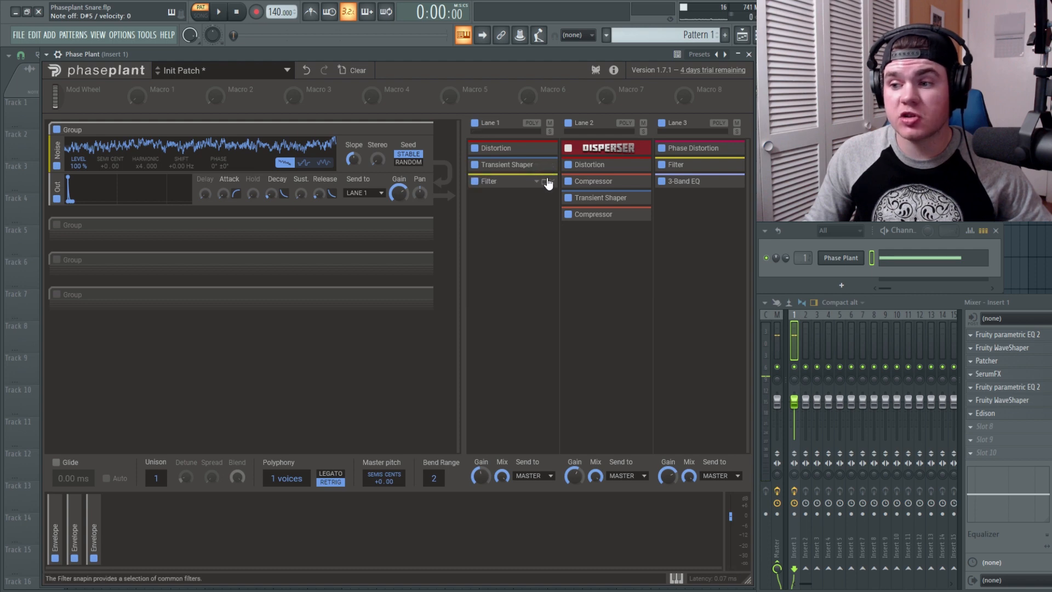
click(545, 182)
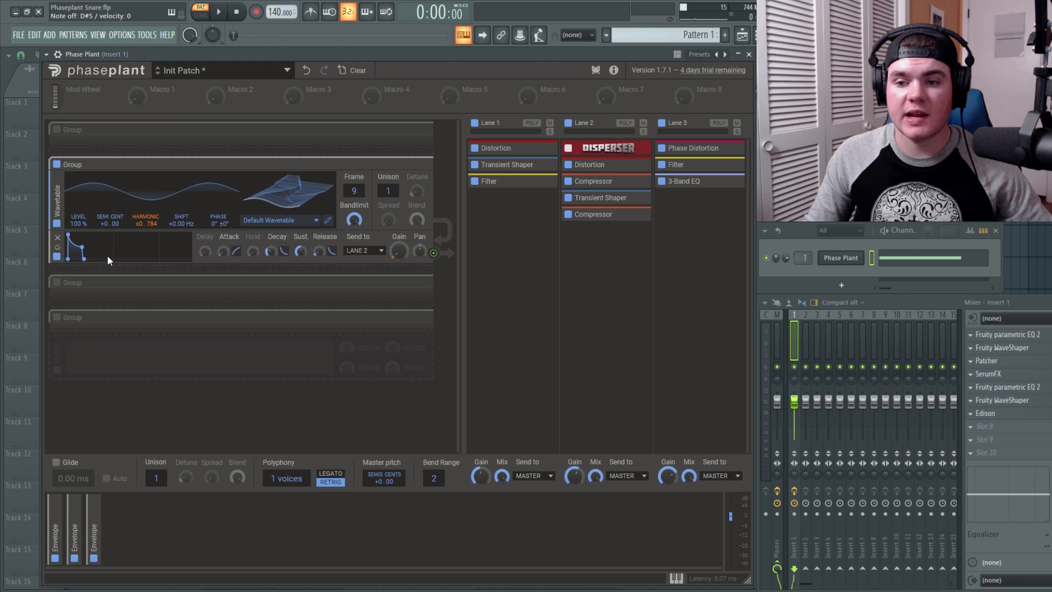
Expand the first envelope and compare the wavetable layer with Lane 2's Disperser bypassed and re-enabled.
click(55, 519)
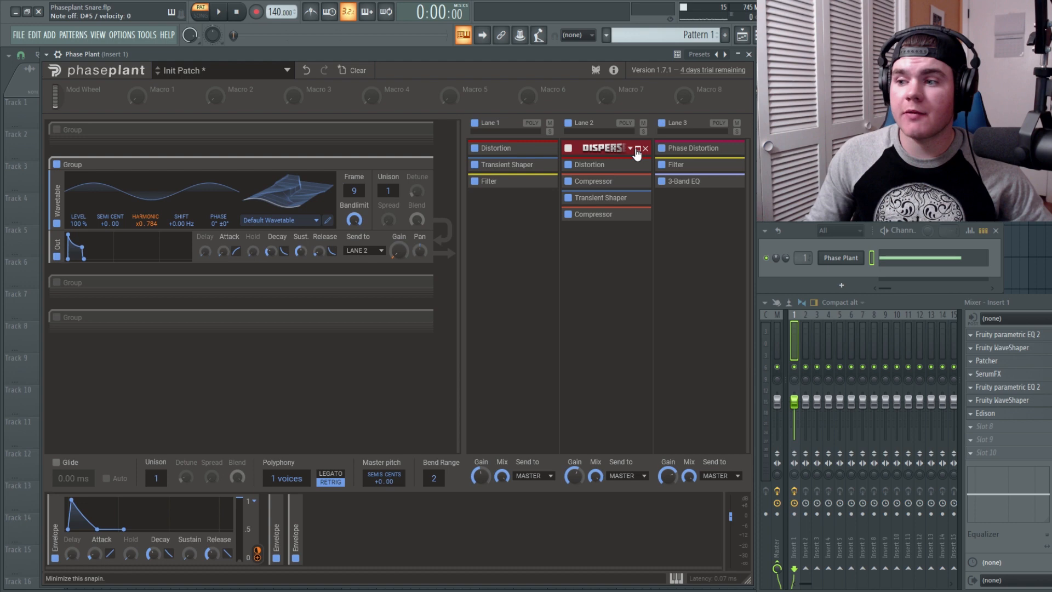
click(637, 149)
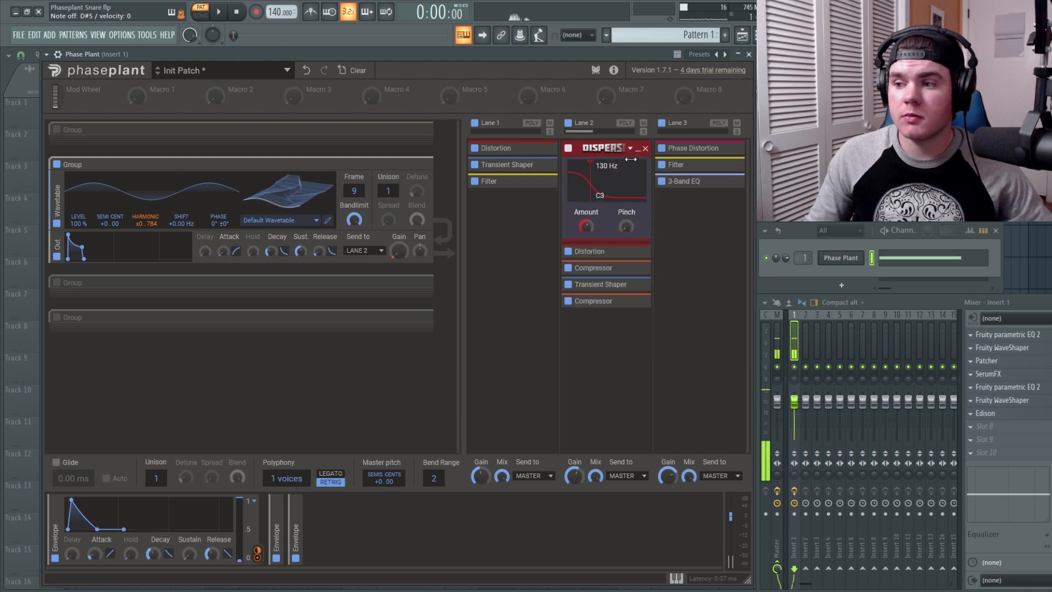
click(568, 149)
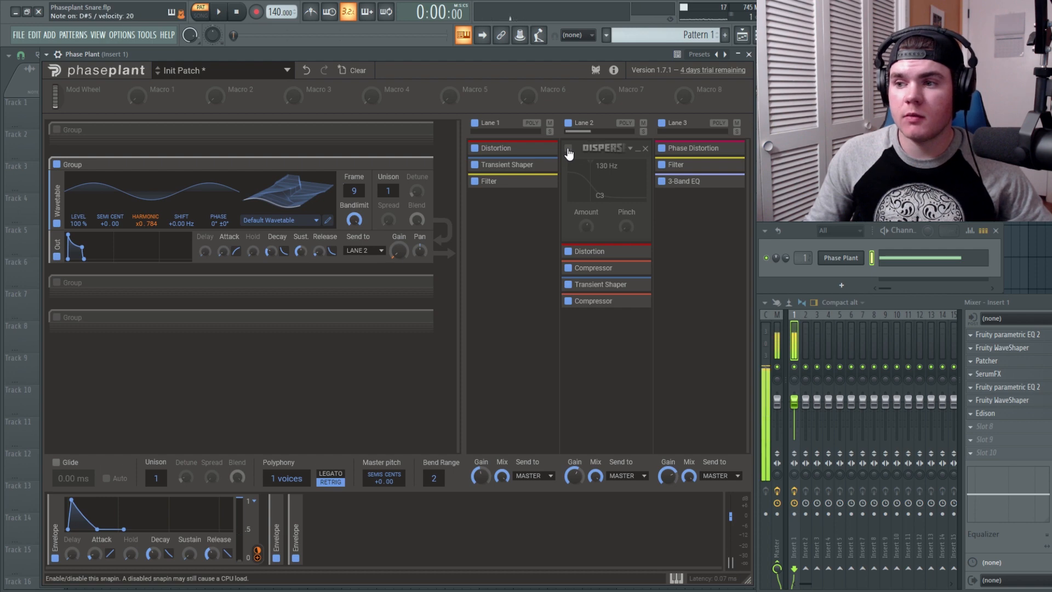
click(568, 149)
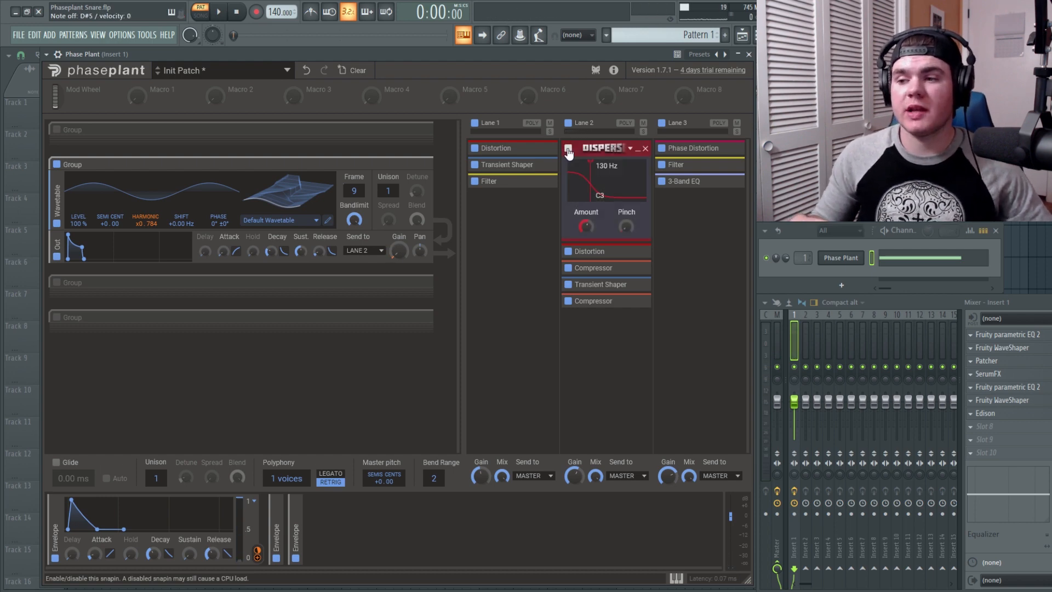
click(612, 148)
Examine the settings of Lane 2's first Compressor, Transient Shaper and second Compressor, collapsing each one again.
click(634, 182)
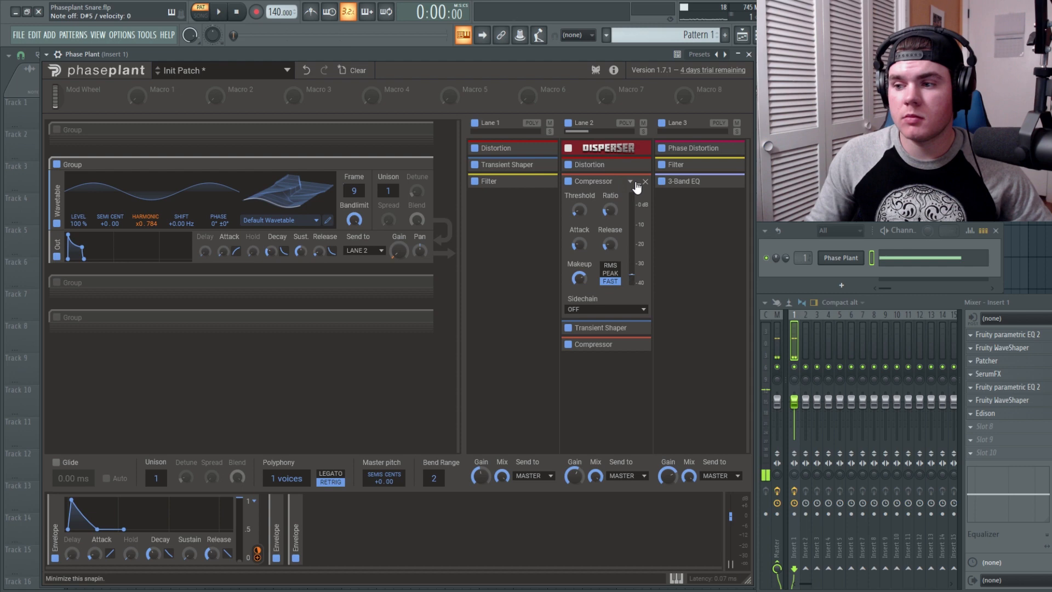
click(636, 183)
click(637, 195)
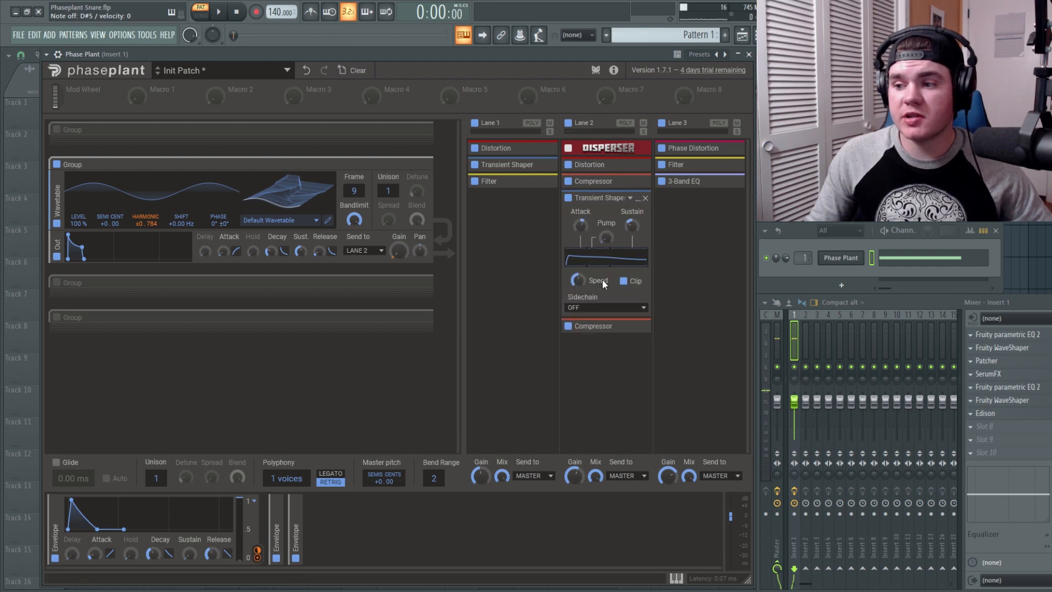
click(640, 199)
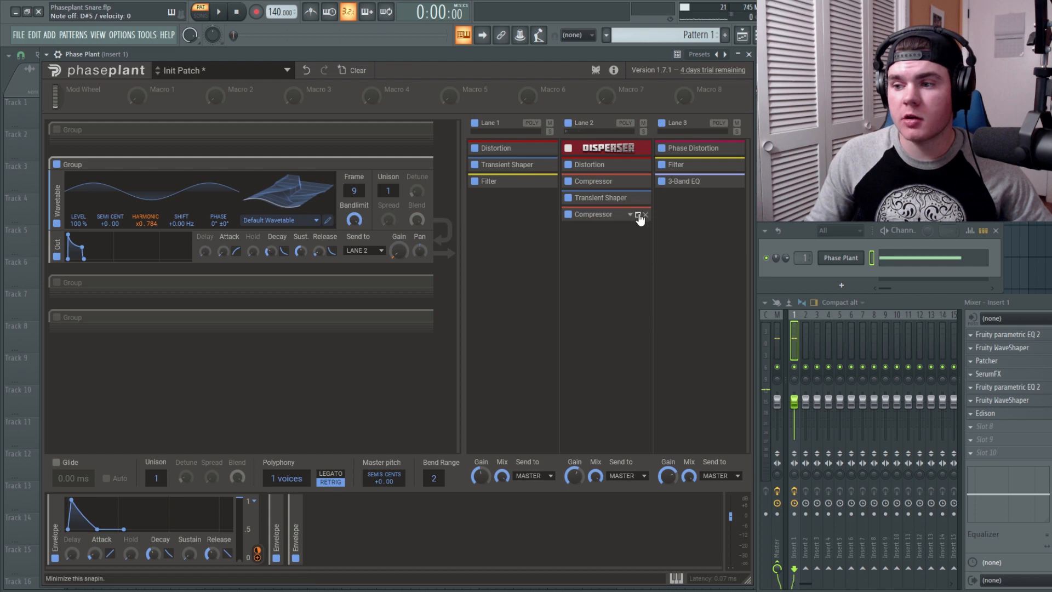
click(638, 215)
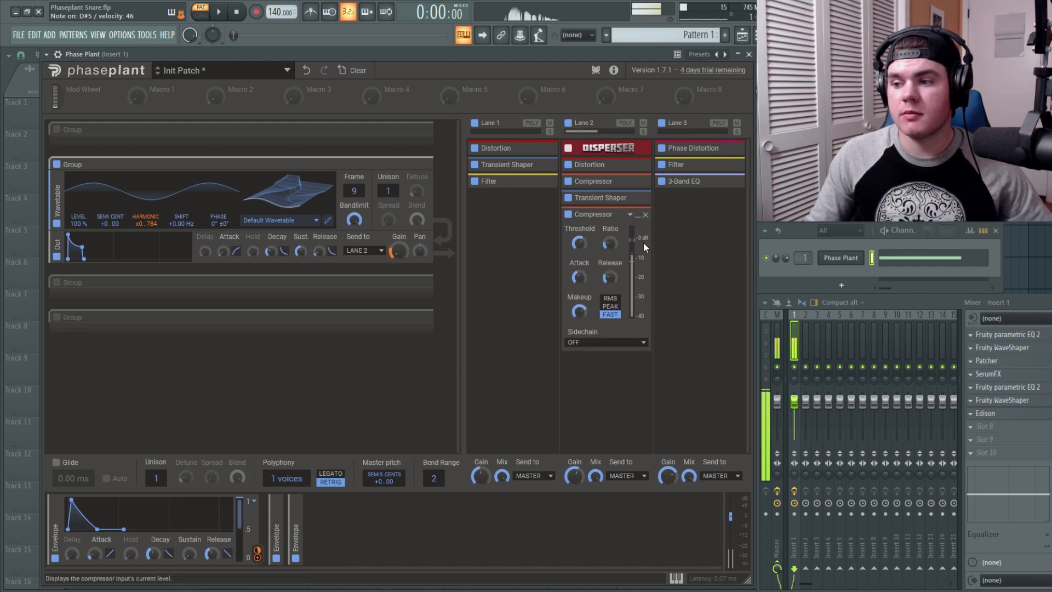
click(637, 216)
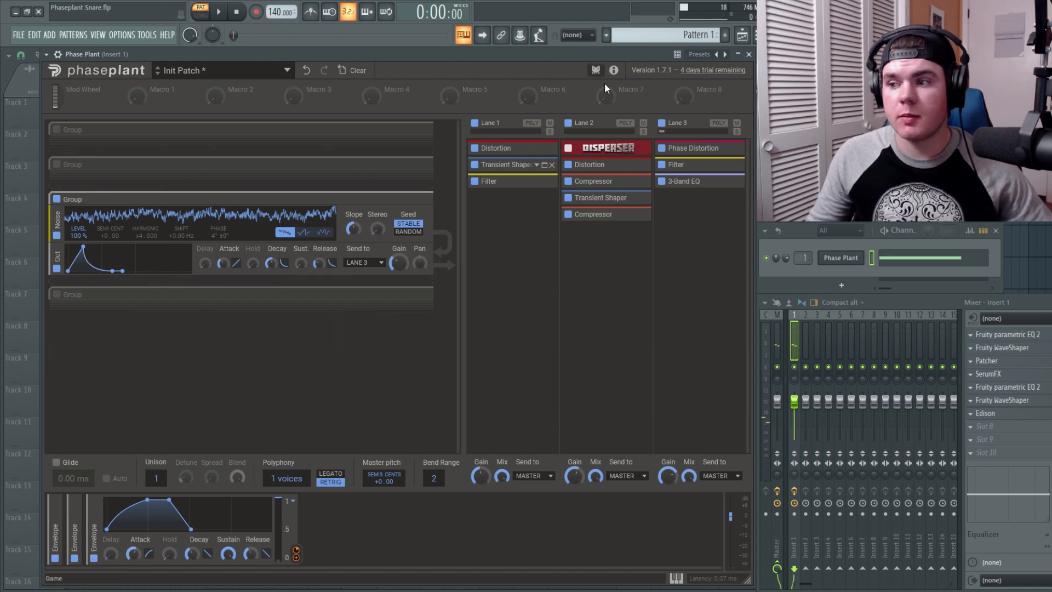
Inspect Lane 3's Phase Distortion and compare the noise layer with it bypassed and re-enabled.
click(731, 149)
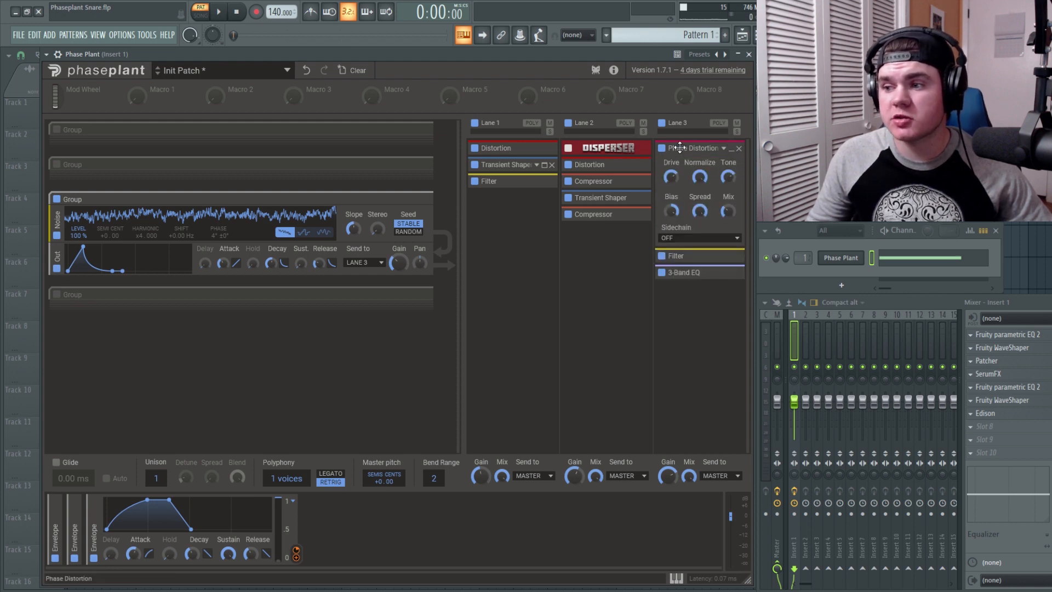
click(662, 150)
click(662, 149)
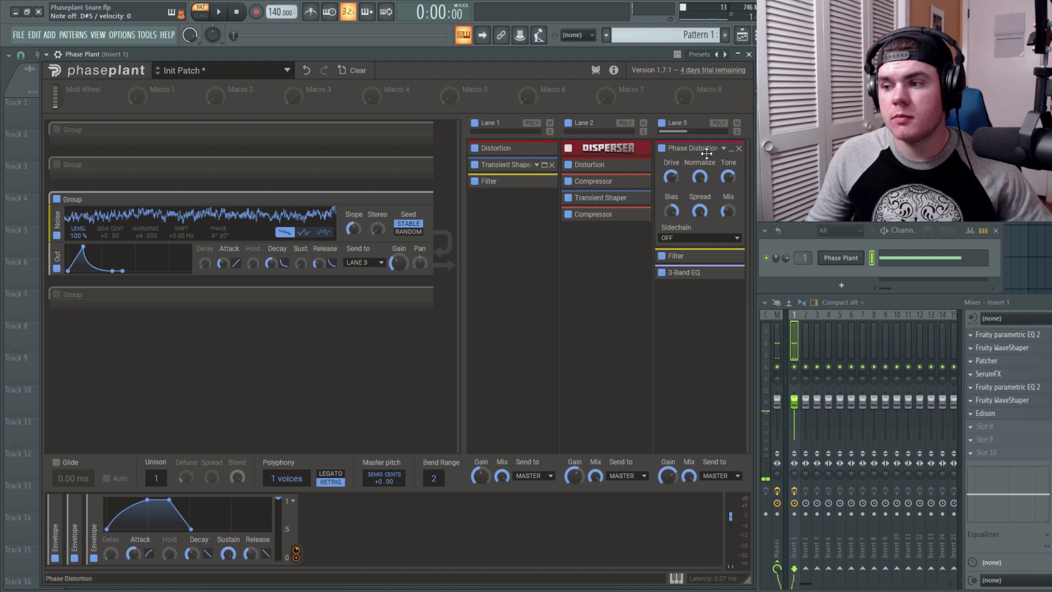
click(731, 152)
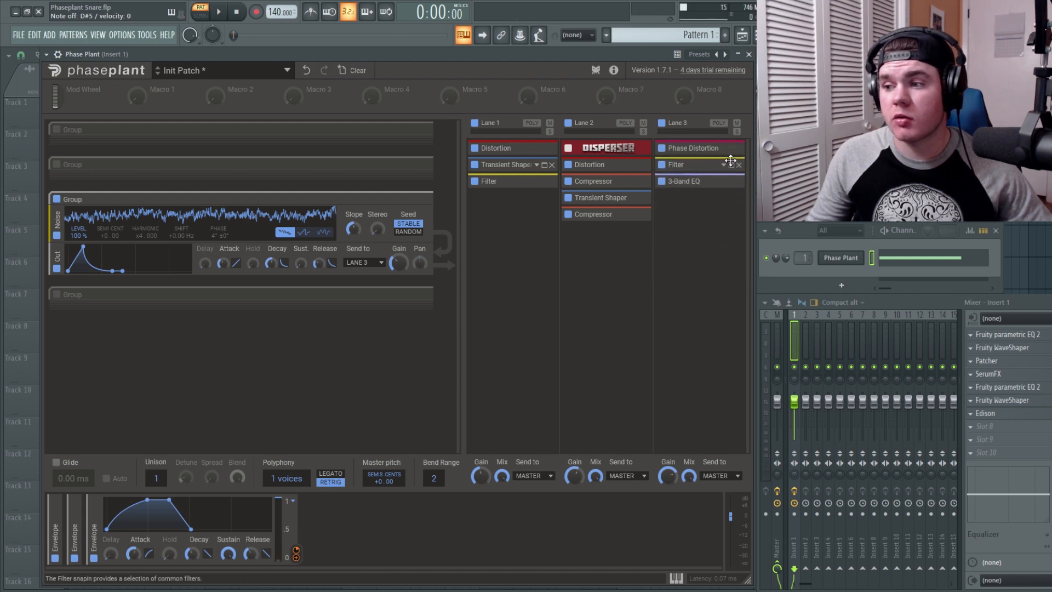
Set the Q of Lane 3's Filter to 1.595 and expand the 3-Band EQ below it.
click(731, 168)
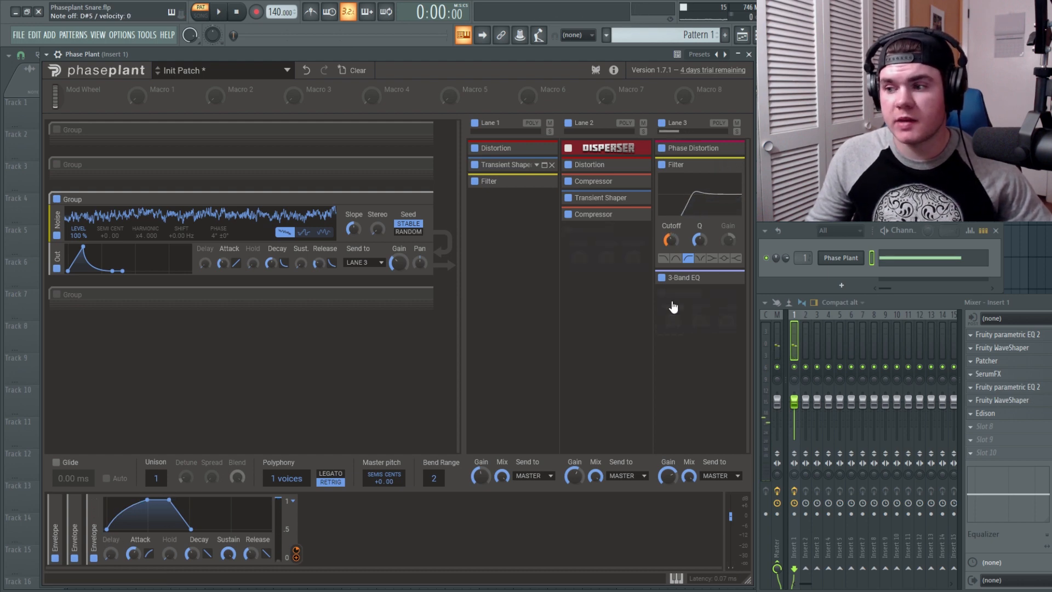
mouse_move(701, 238)
mouse_down()
mouse_move(701, 202)
mouse_move(701, 237)
mouse_up()
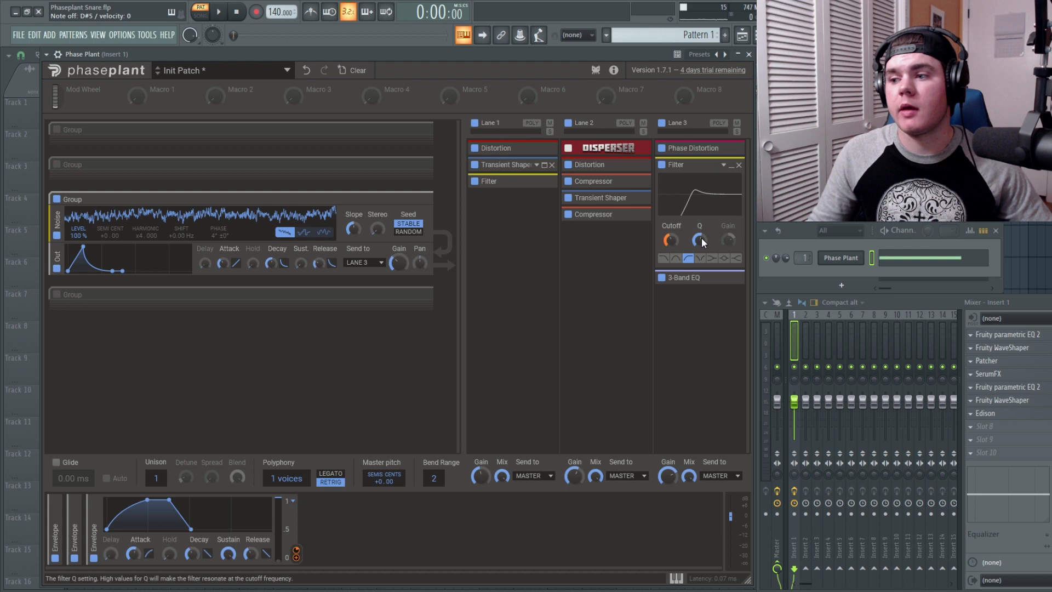
drag(701, 238, 701, 216)
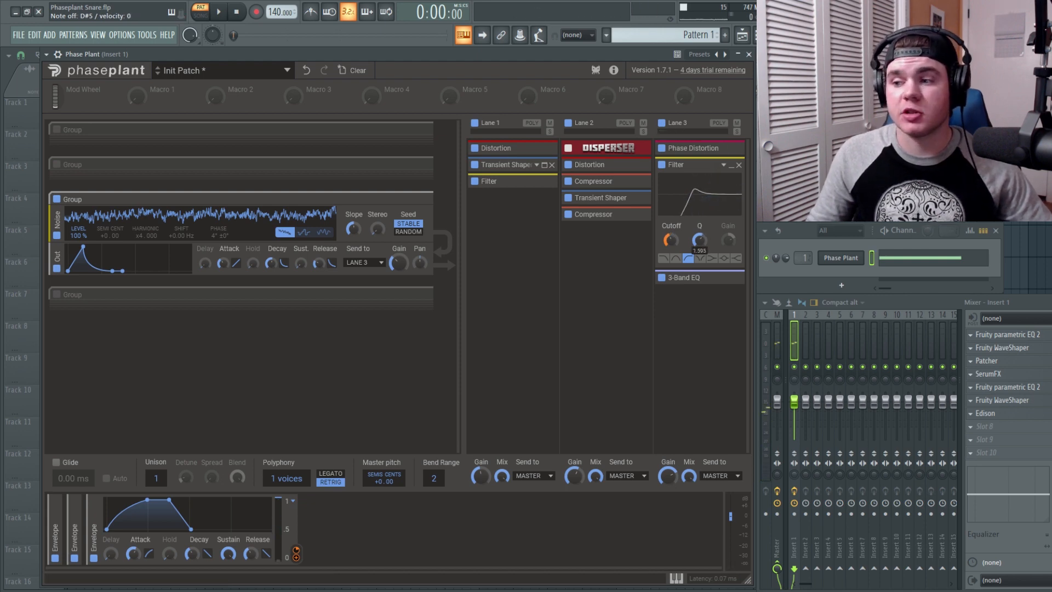
click(683, 277)
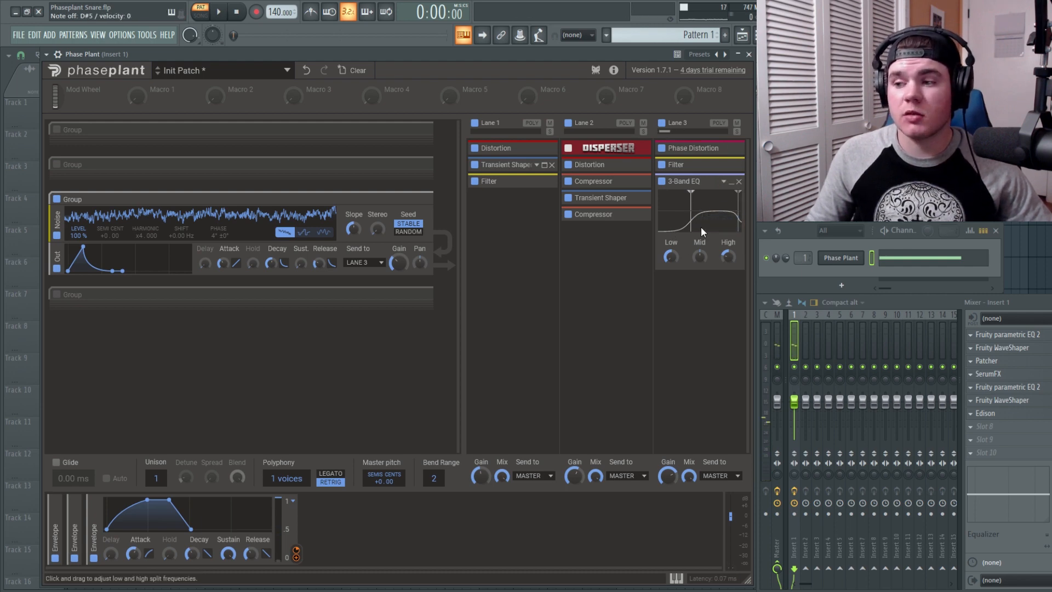
Collapse Lane 3's 3-Band EQ, re-enable and expand the second generator group, and close the Phase Plant window.
click(732, 182)
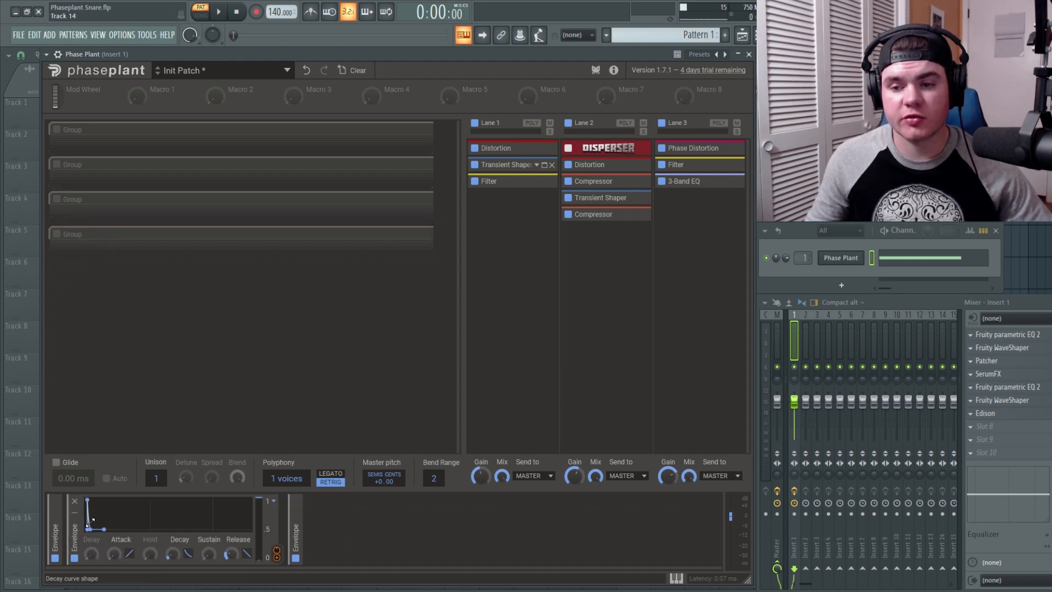
click(57, 164)
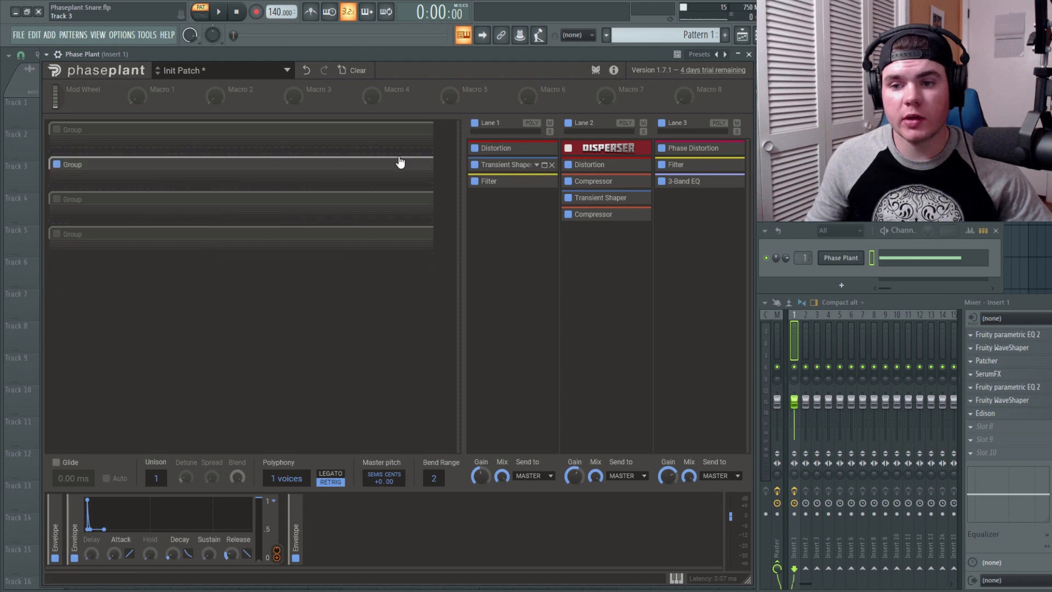
click(418, 165)
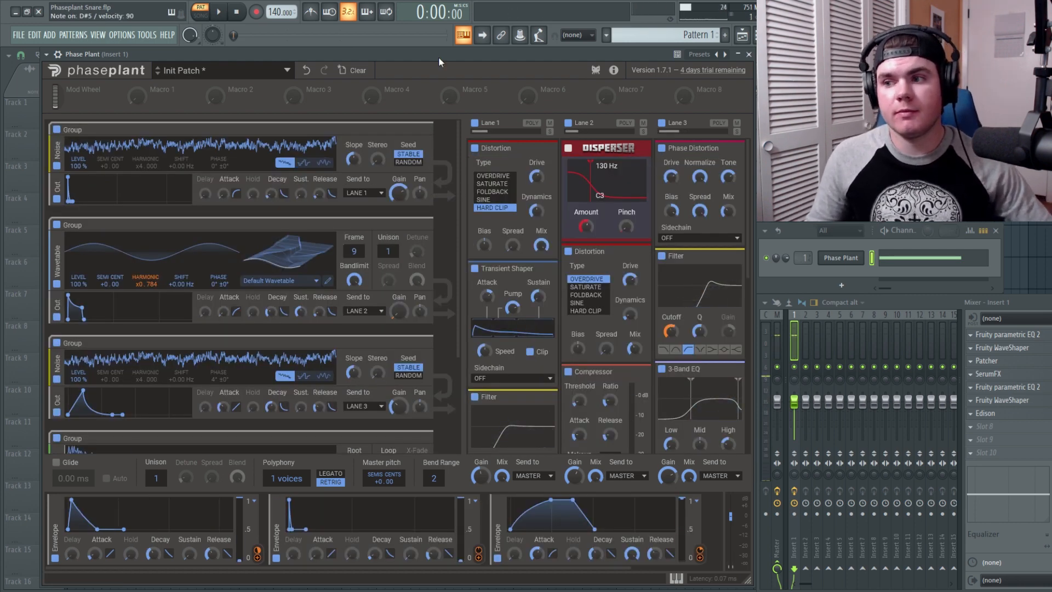
click(748, 55)
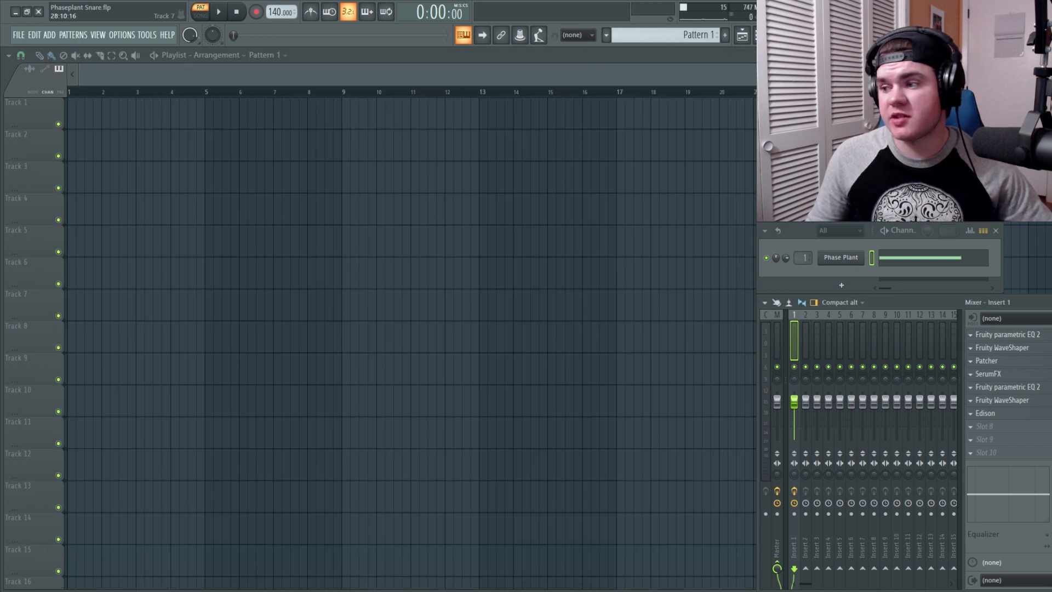
Inspect the first Fruity parametric EQ 2 and the first Fruity WaveShaper on Insert 1, closing each one again.
click(1007, 334)
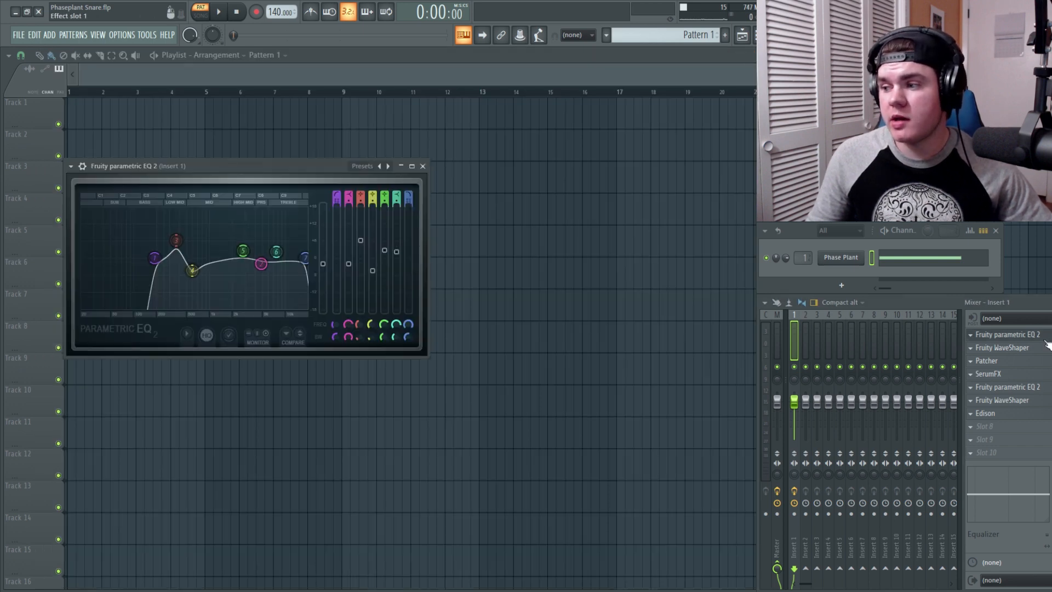
drag(290, 162, 511, 144)
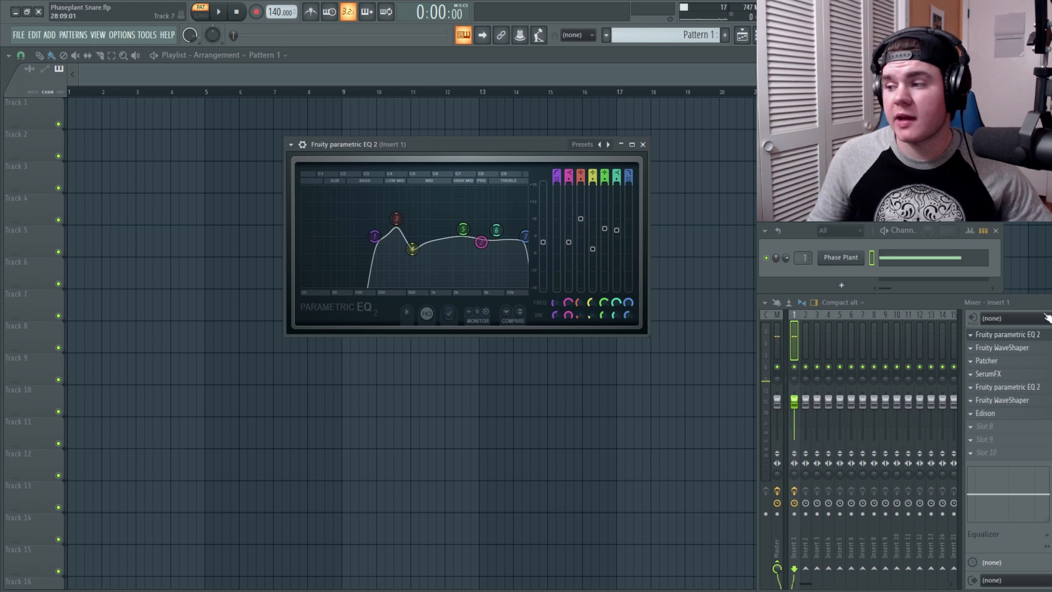
click(1041, 334)
click(1044, 348)
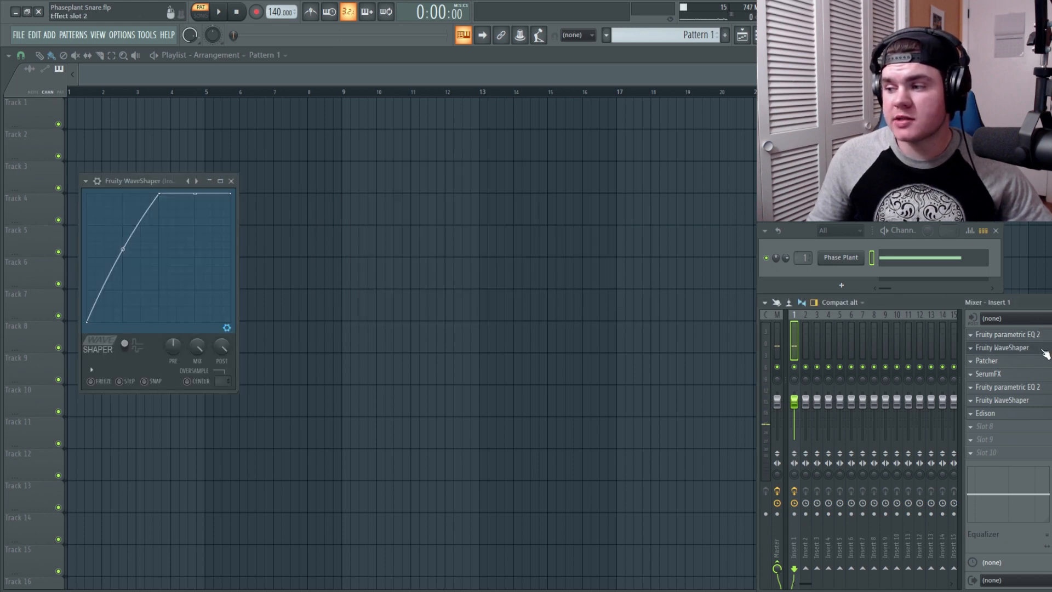
drag(129, 181, 284, 178)
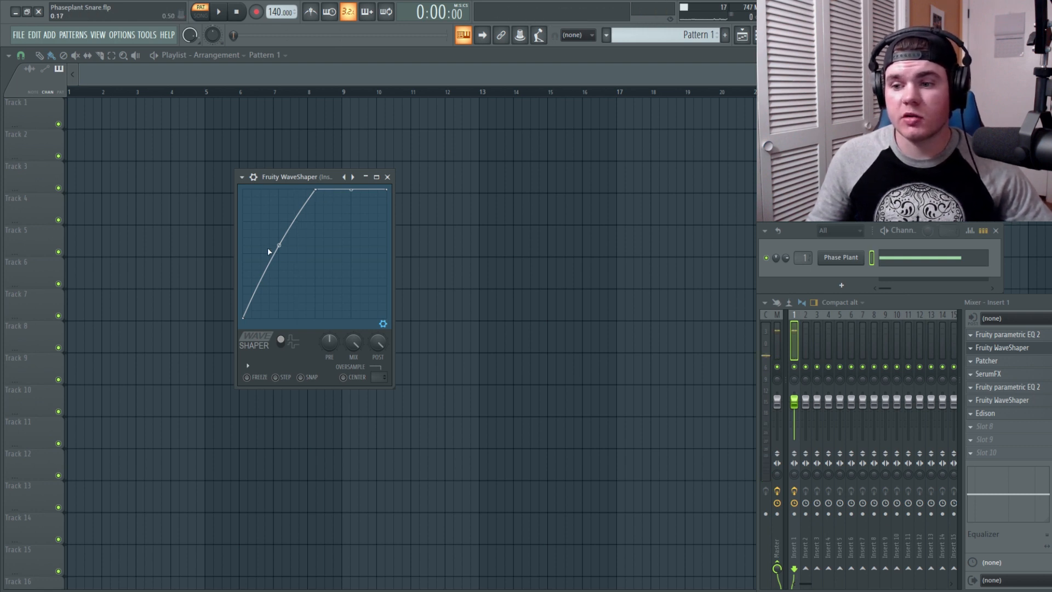
click(1011, 348)
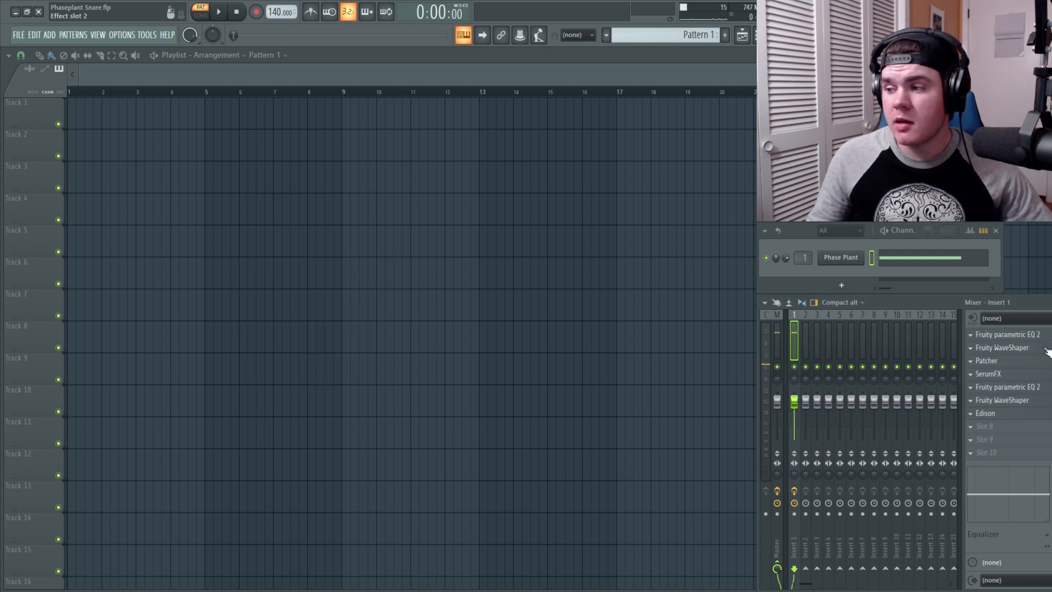
Examine the Patcher chain on Insert 1, viewing its three Maximus modules and the upper branch's first Fruity Soft Clipper.
click(1002, 361)
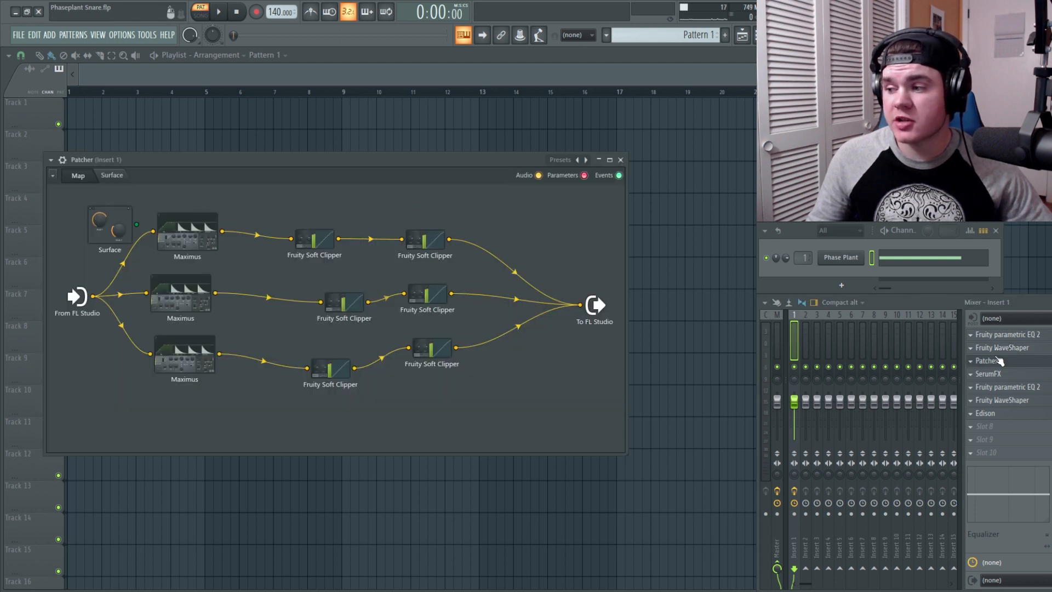
drag(385, 167, 415, 131)
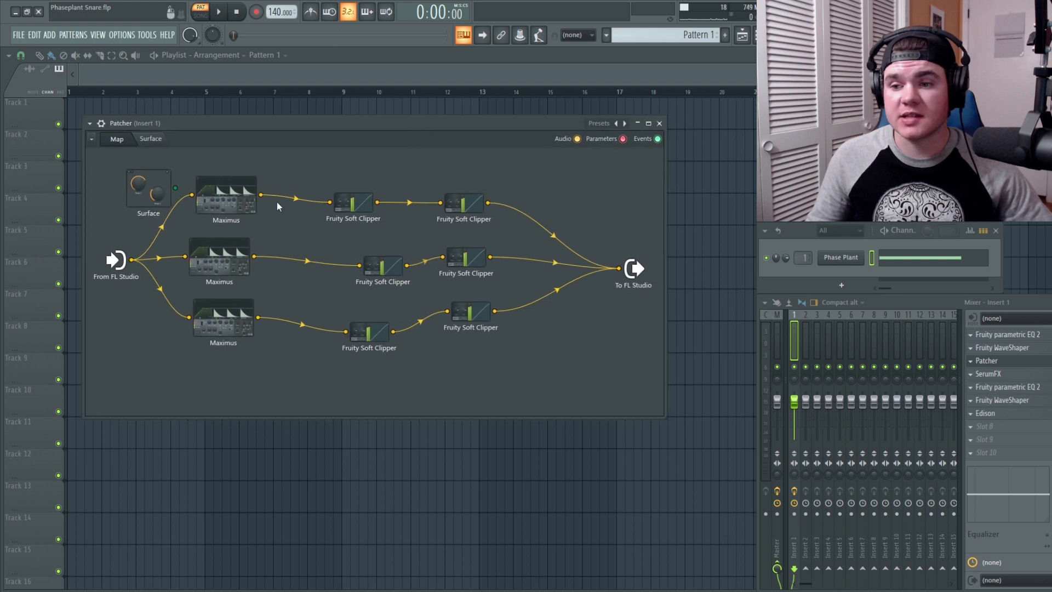
click(230, 189)
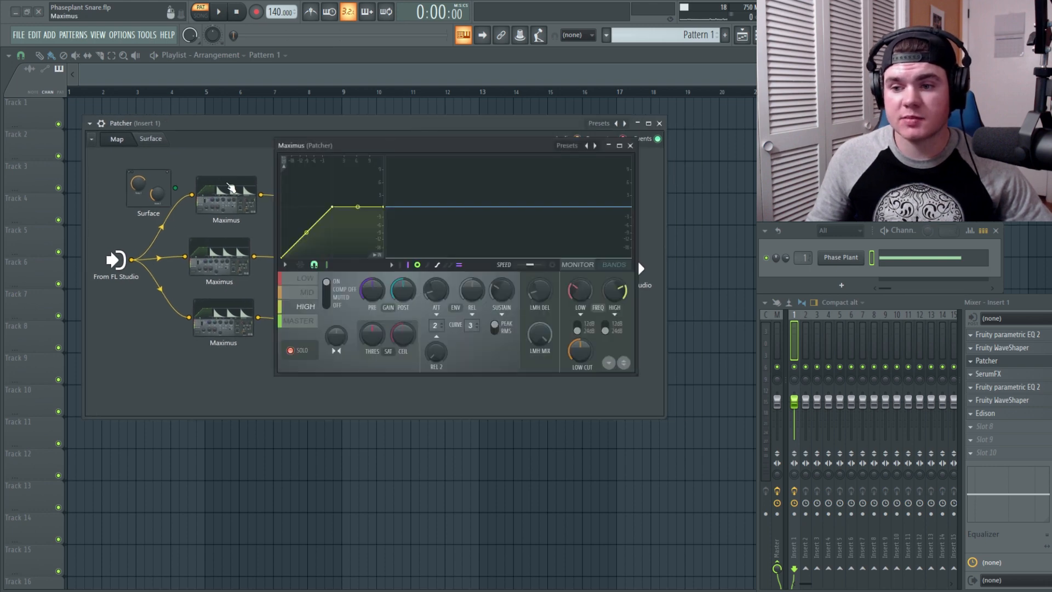
click(234, 257)
click(237, 311)
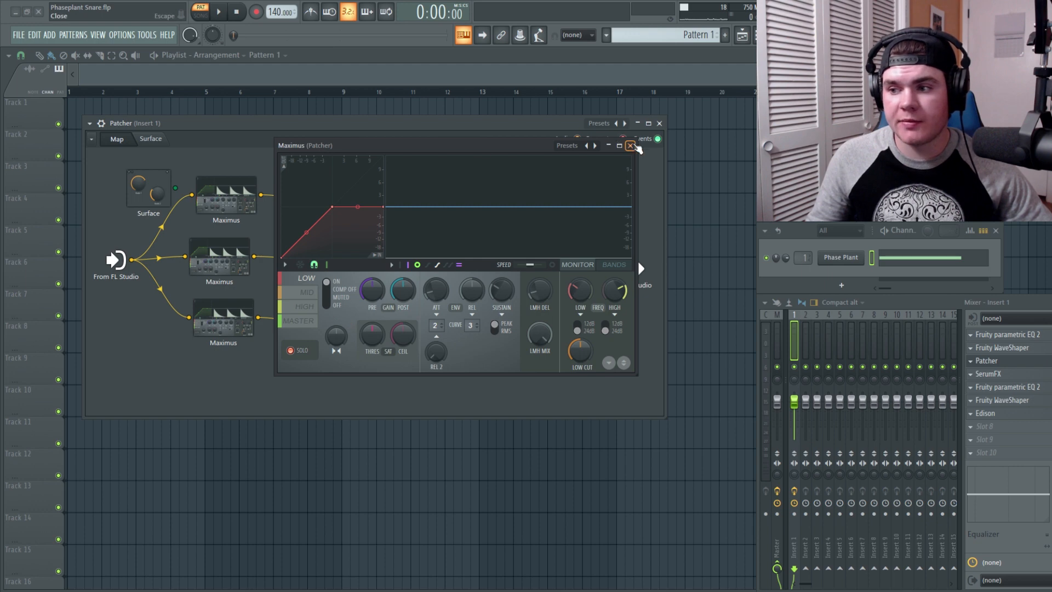
click(630, 146)
click(365, 206)
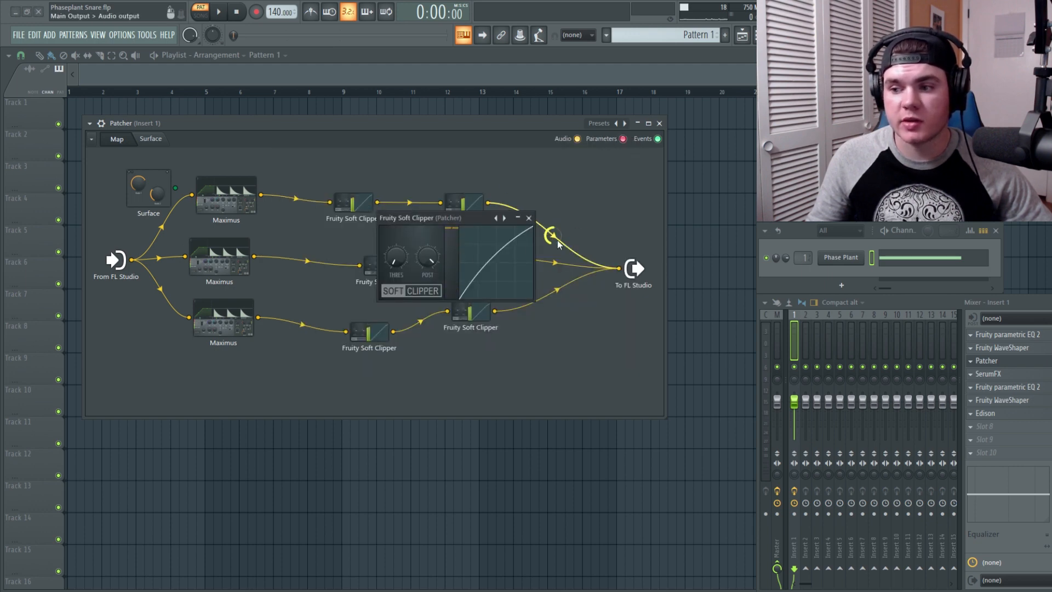
click(529, 218)
drag(345, 120, 353, 122)
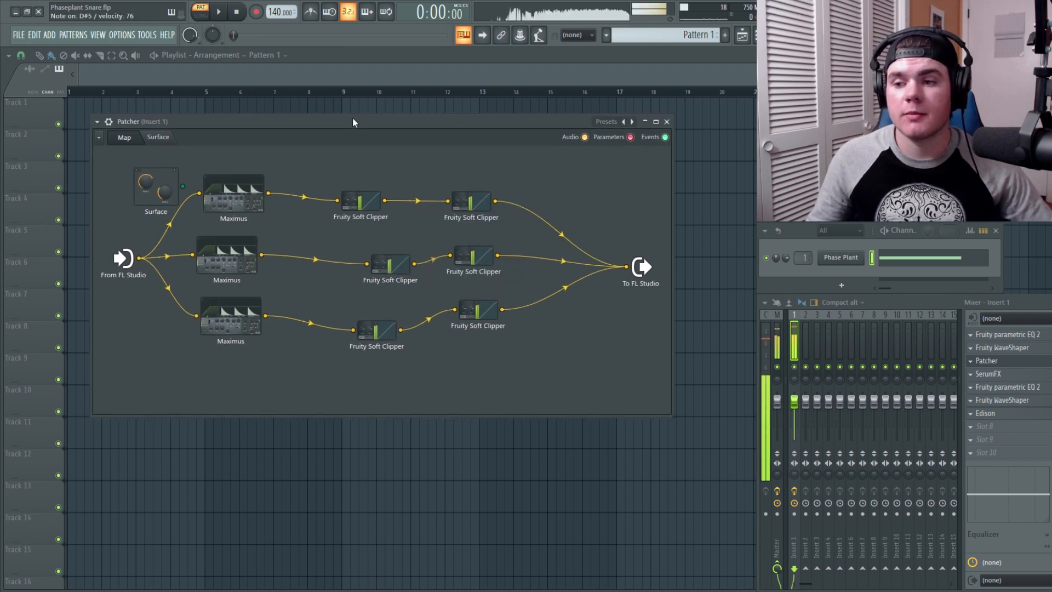
click(1032, 361)
Inspect SerumFX on Insert 1, trying its Phaser mix at 100% before restoring it to 50%, and audition the snare.
click(1037, 375)
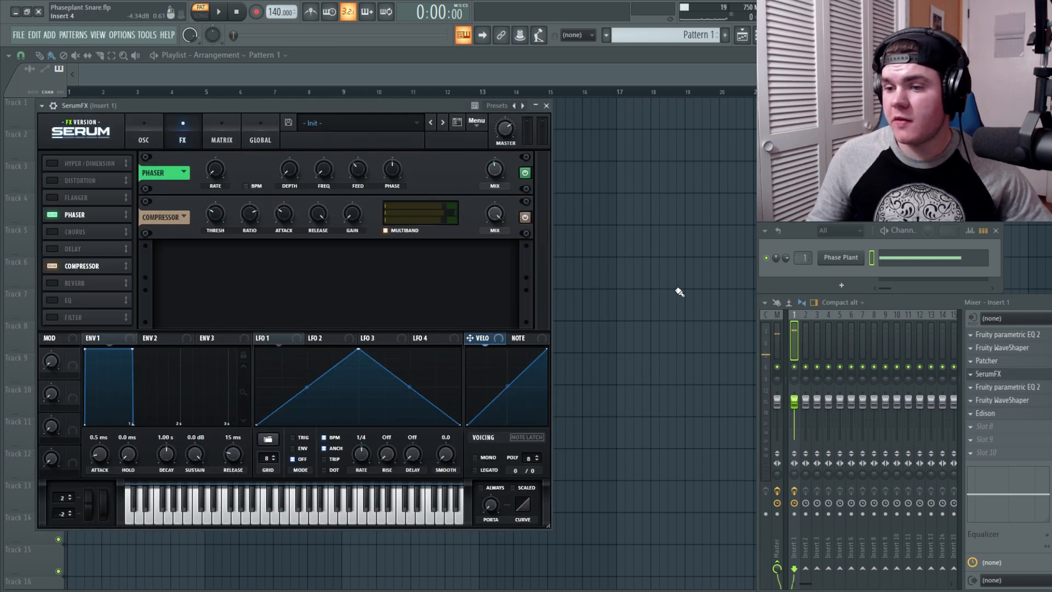
drag(225, 106, 269, 114)
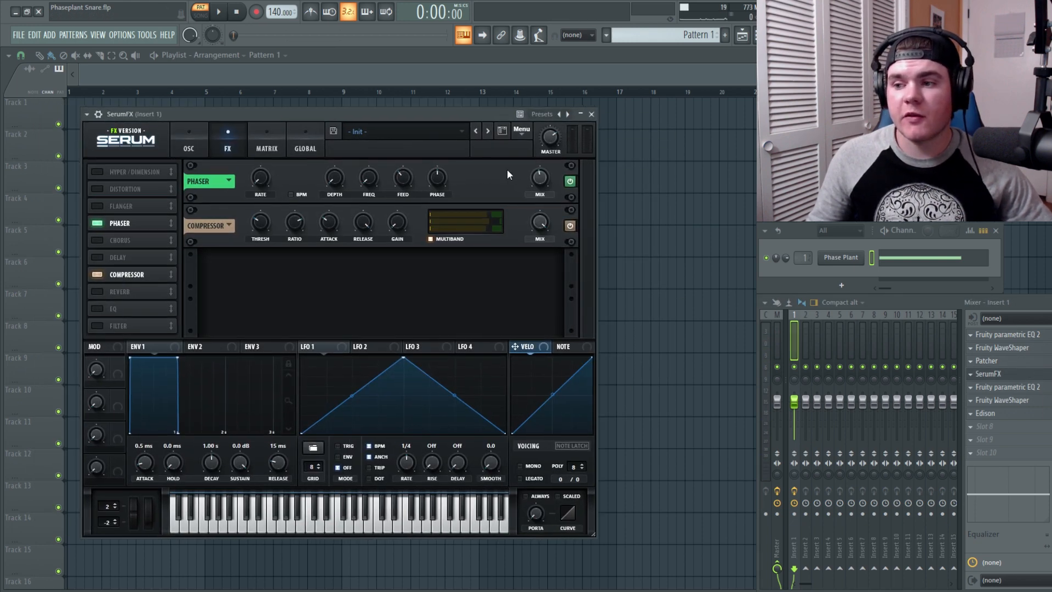
drag(541, 180, 551, 124)
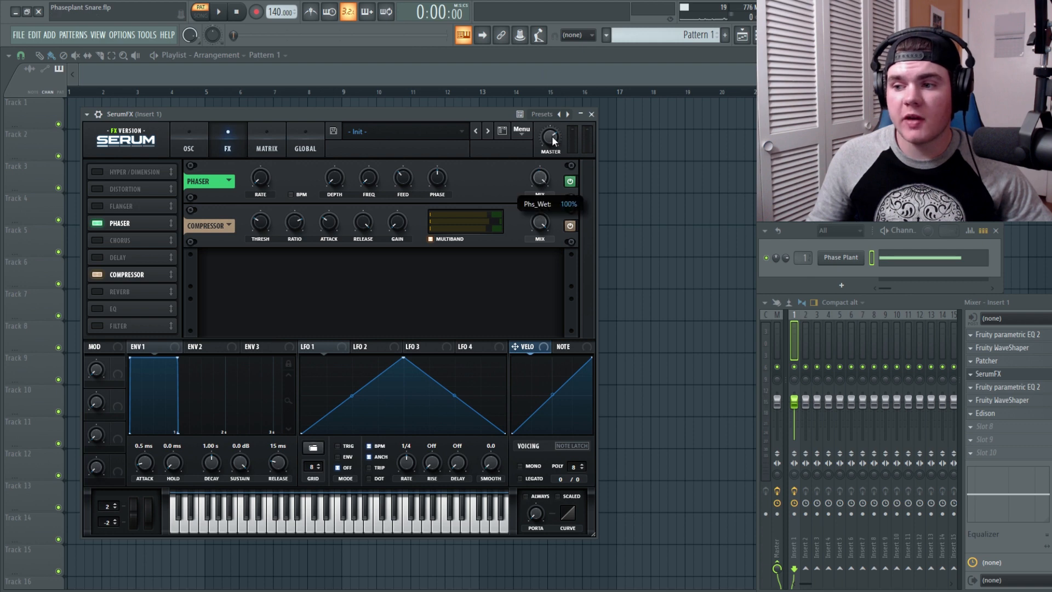
drag(544, 182, 540, 237)
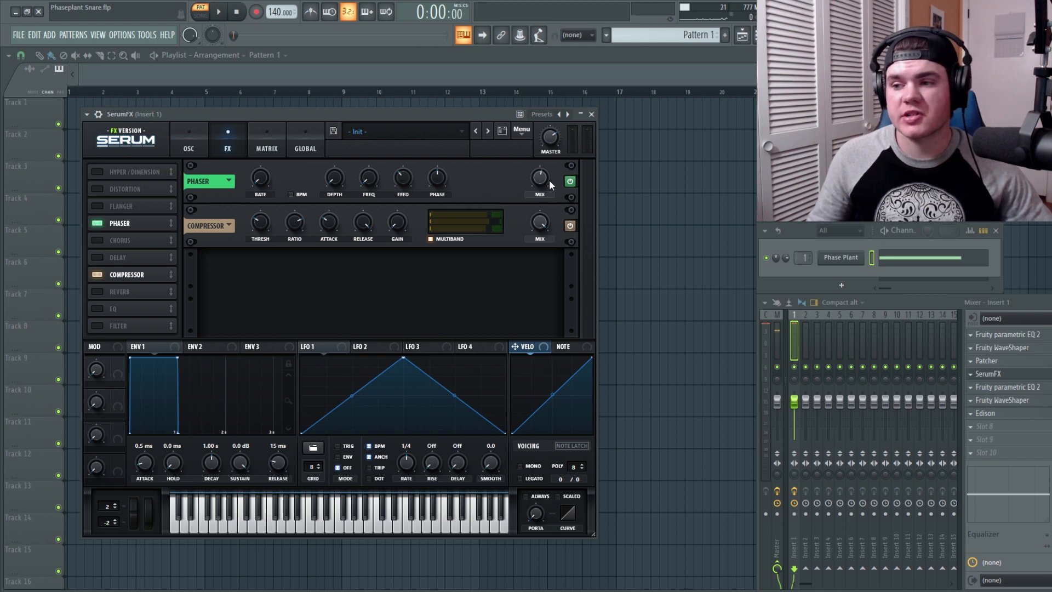
mouse_move(542, 179)
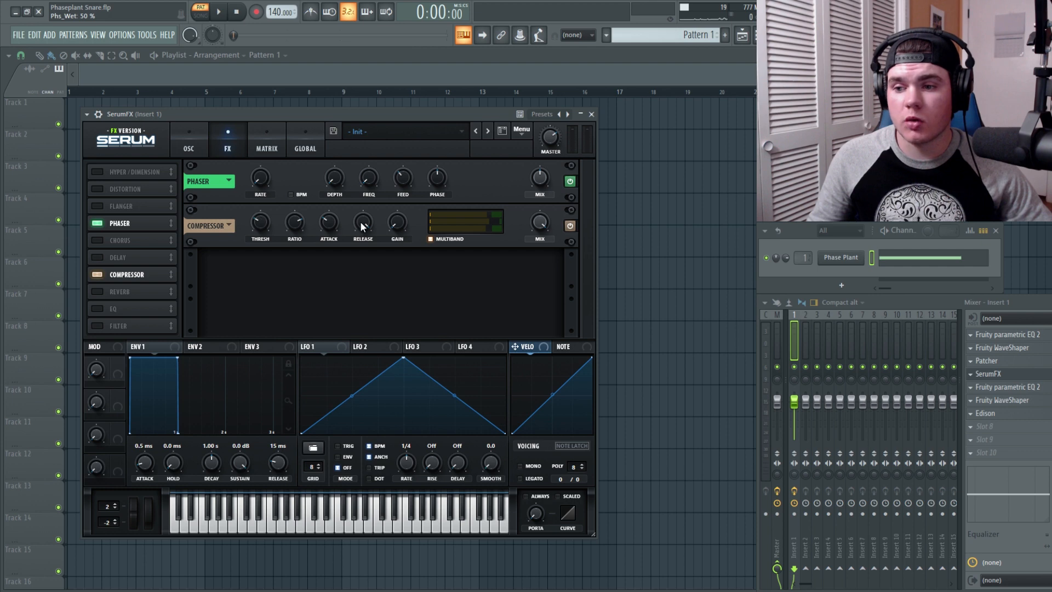
key(3)
key(3)
key(3)
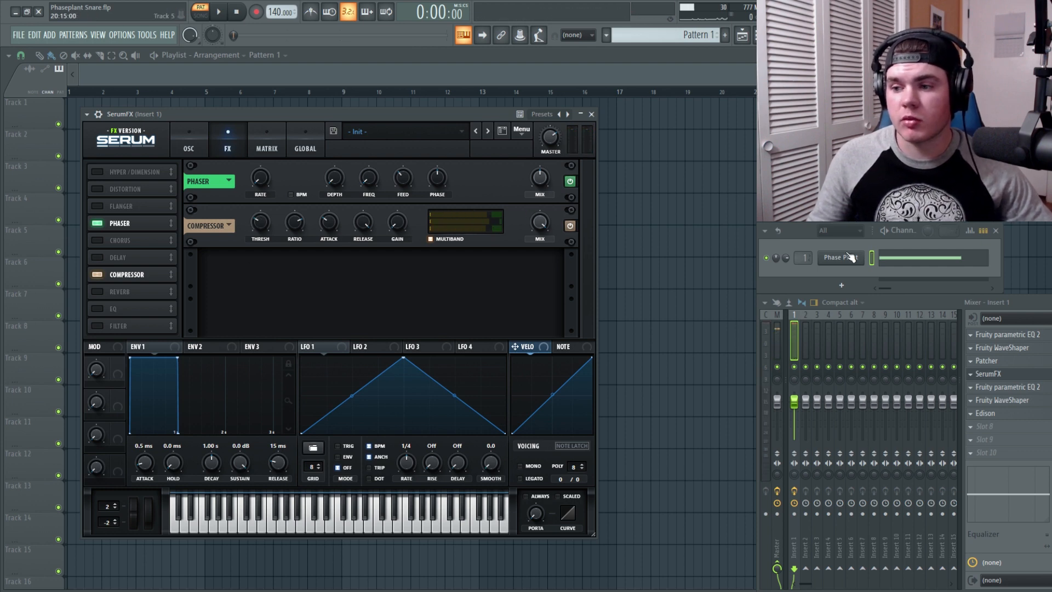
click(1007, 380)
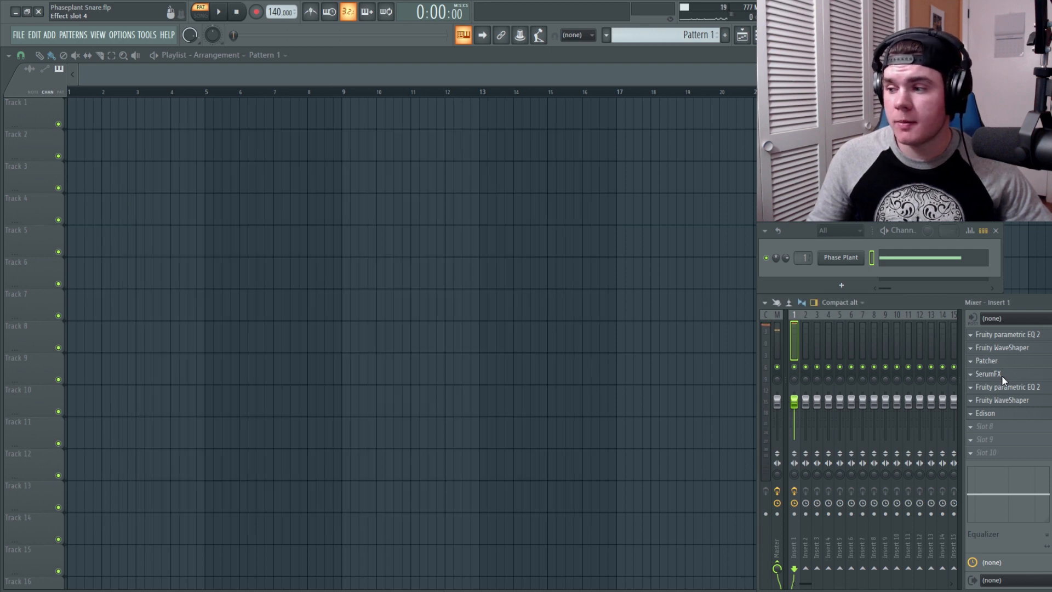
Audition the snare and examine the band curve of the second Fruity parametric EQ 2 on Insert 1.
click(1002, 386)
key(3)
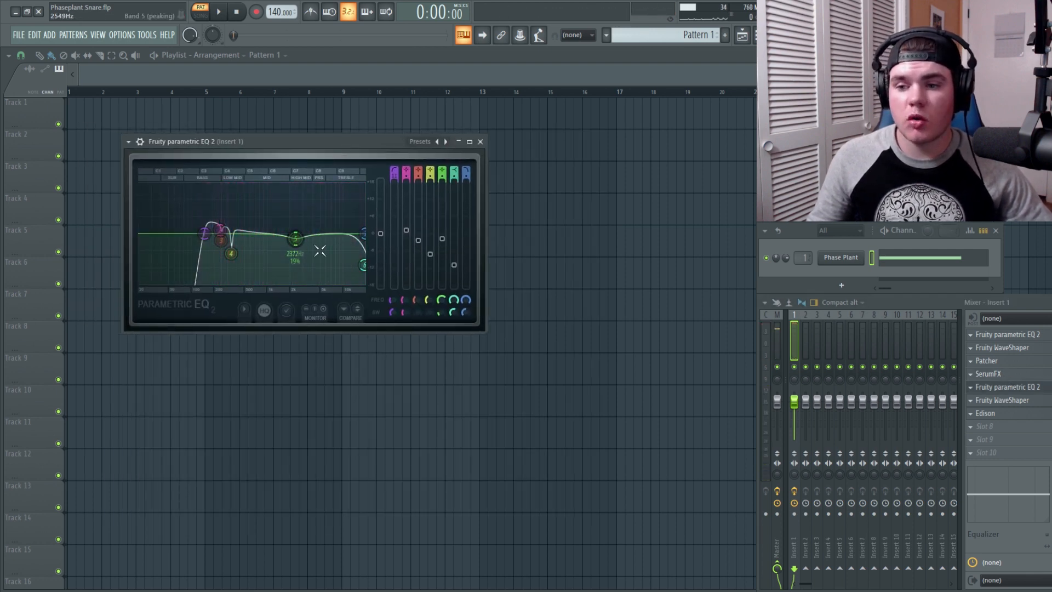
drag(236, 217, 217, 220)
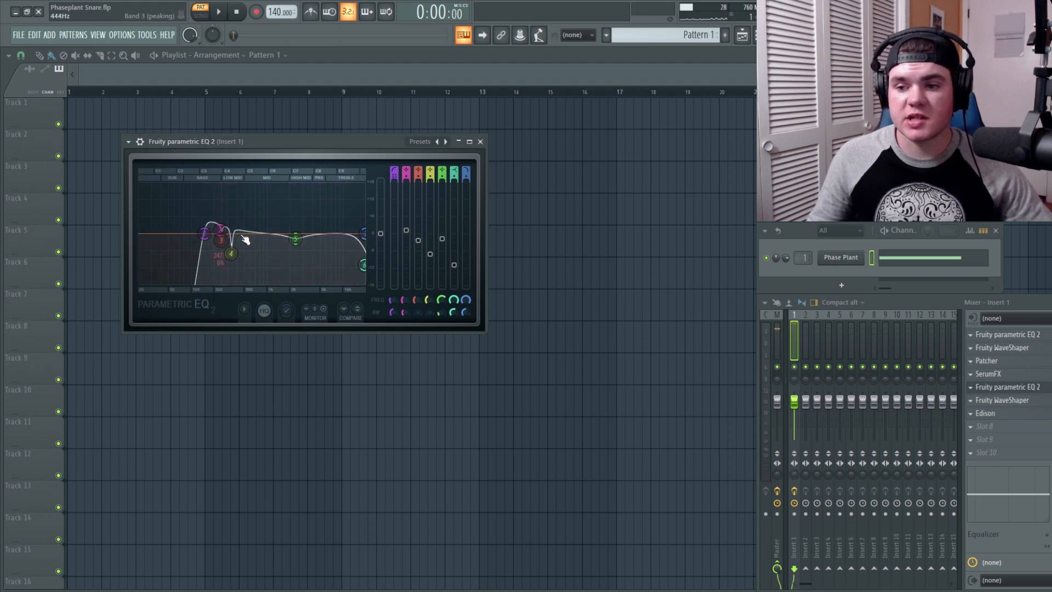
click(1018, 387)
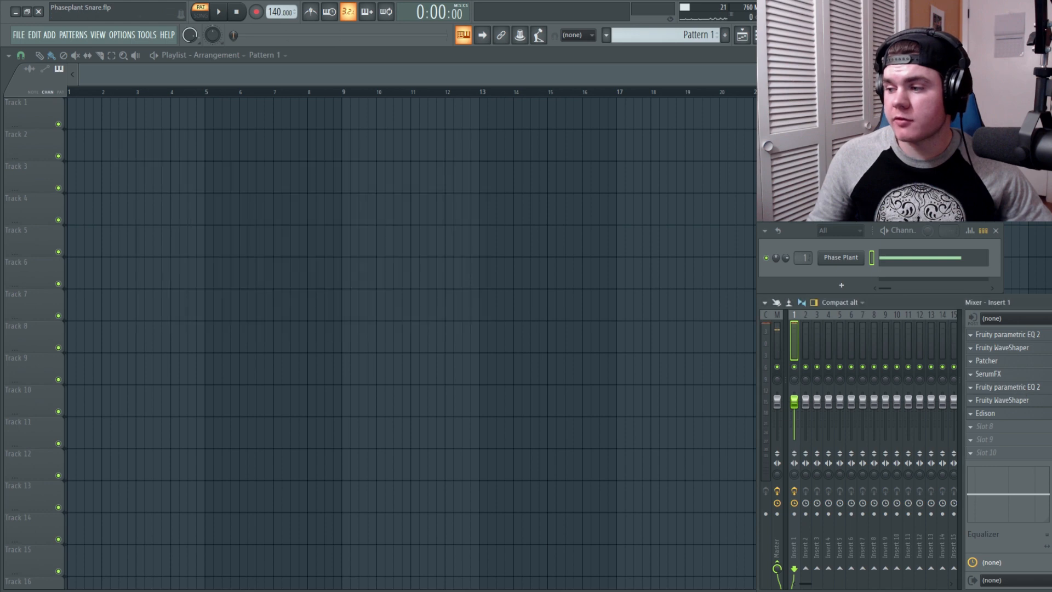
Examine the clipping curve of the second Fruity WaveShaper and check Insert 1's peak level.
click(1048, 401)
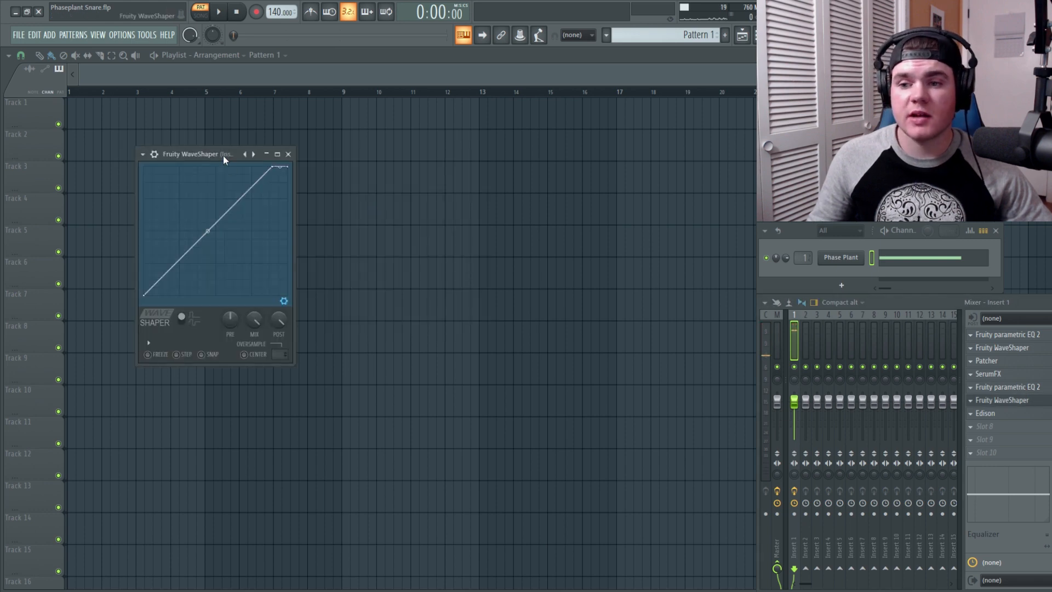
drag(222, 155, 242, 158)
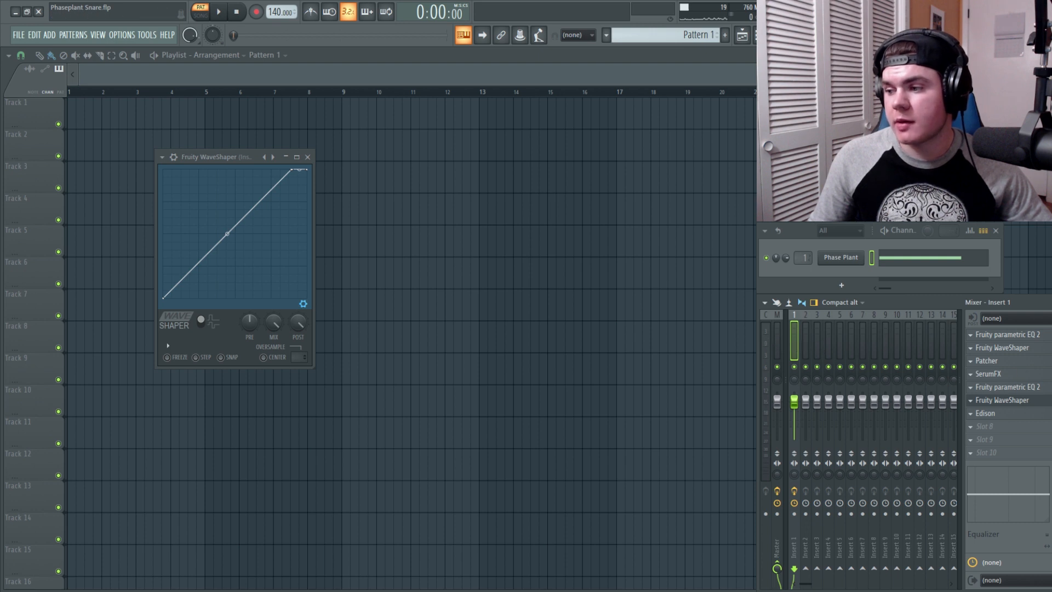
click(790, 334)
click(789, 334)
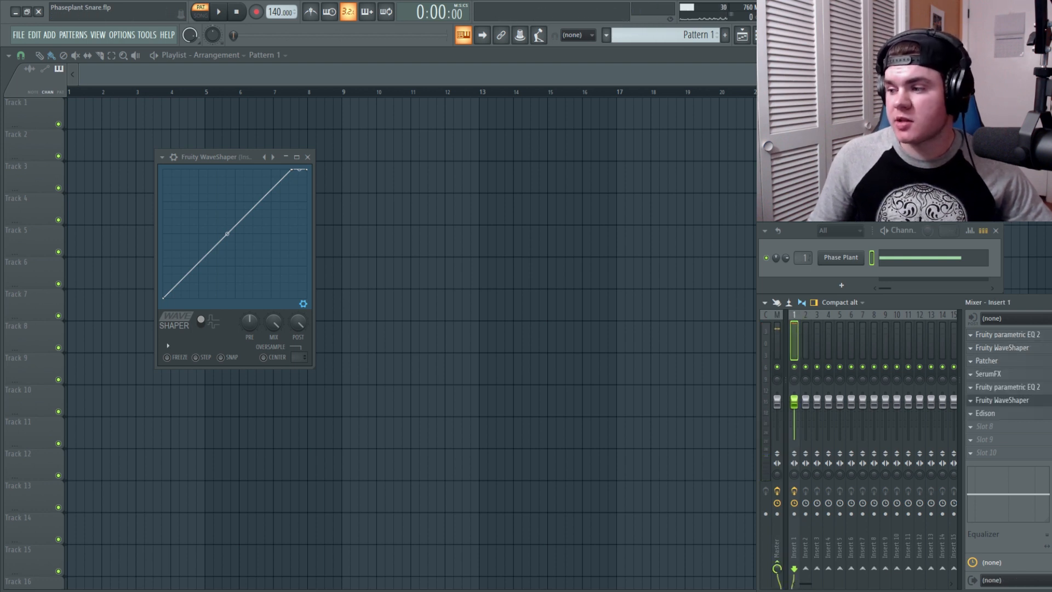
click(1035, 402)
click(1035, 403)
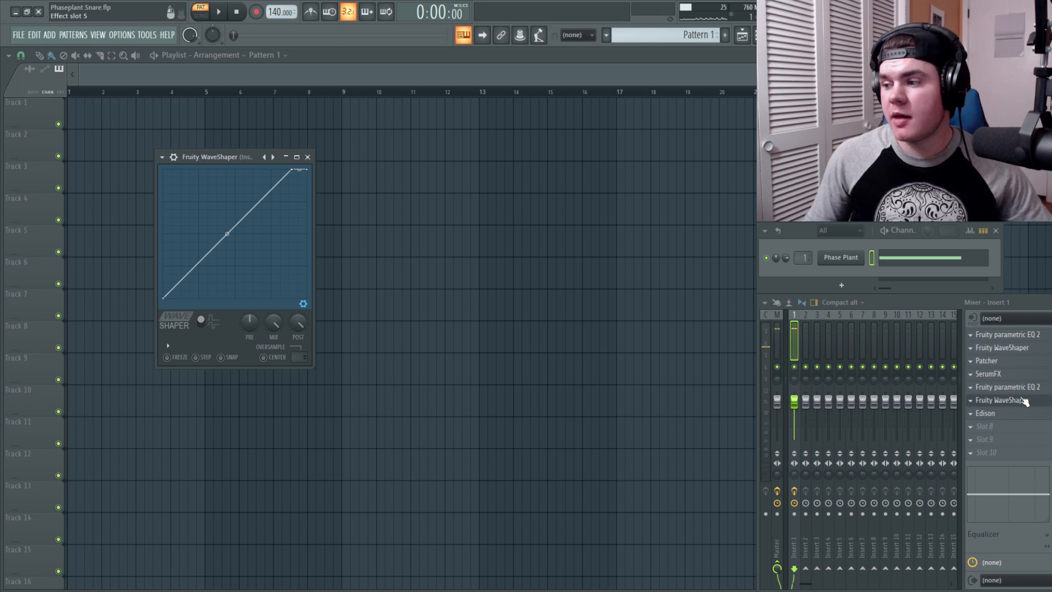
click(1028, 400)
Open Edison on Insert 1 and compare its recorded snare with playback of Pattern 1.
click(1002, 414)
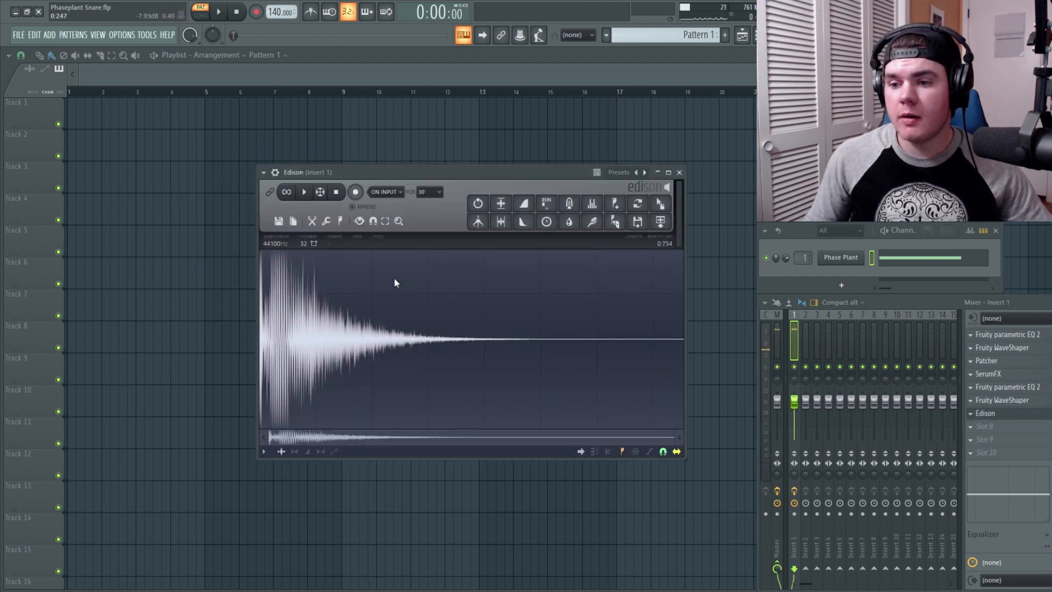
drag(437, 173, 387, 172)
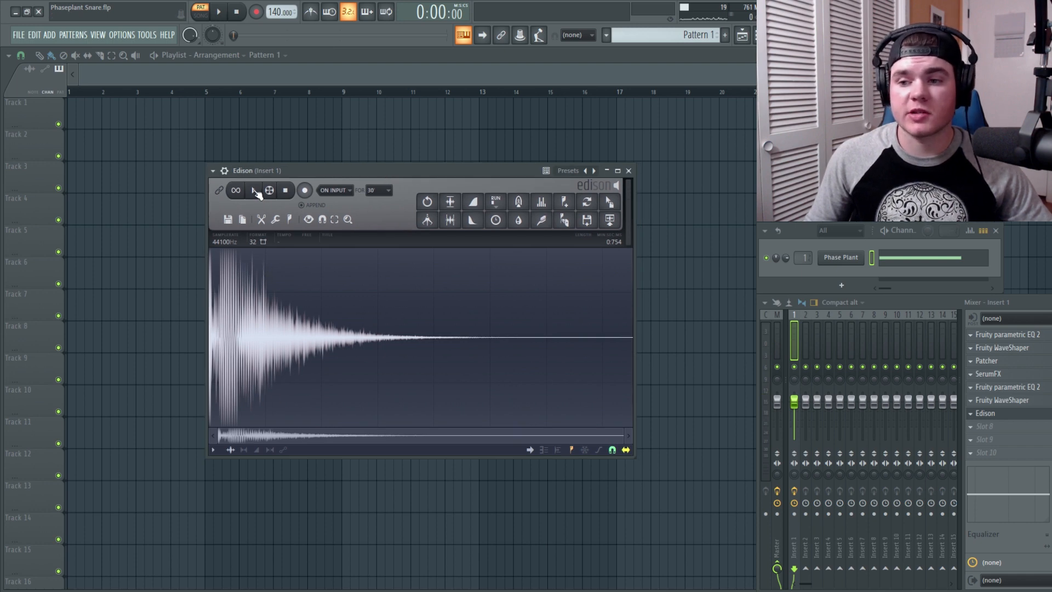
click(254, 191)
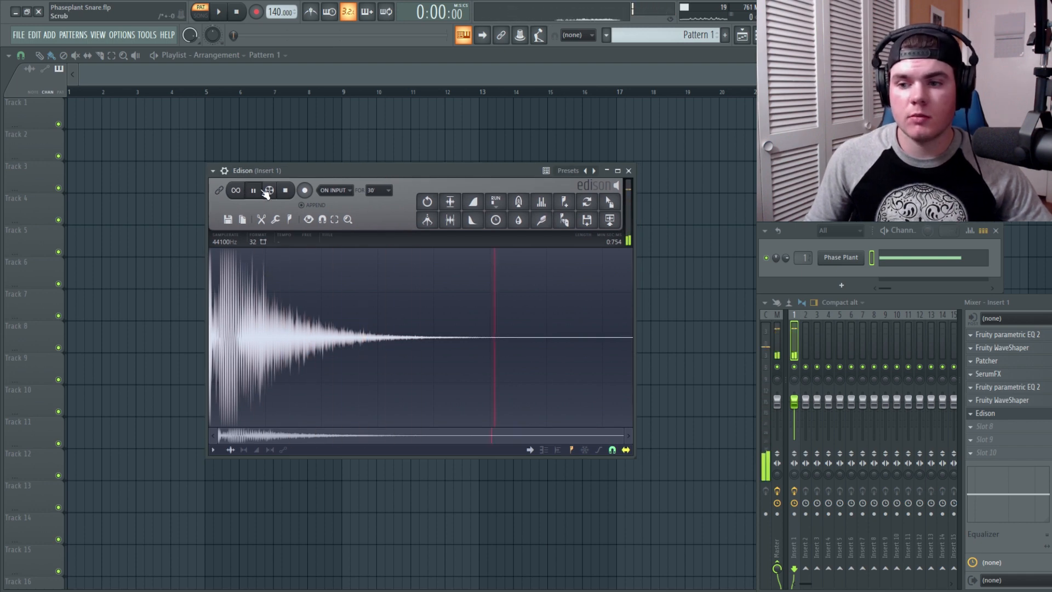
click(218, 12)
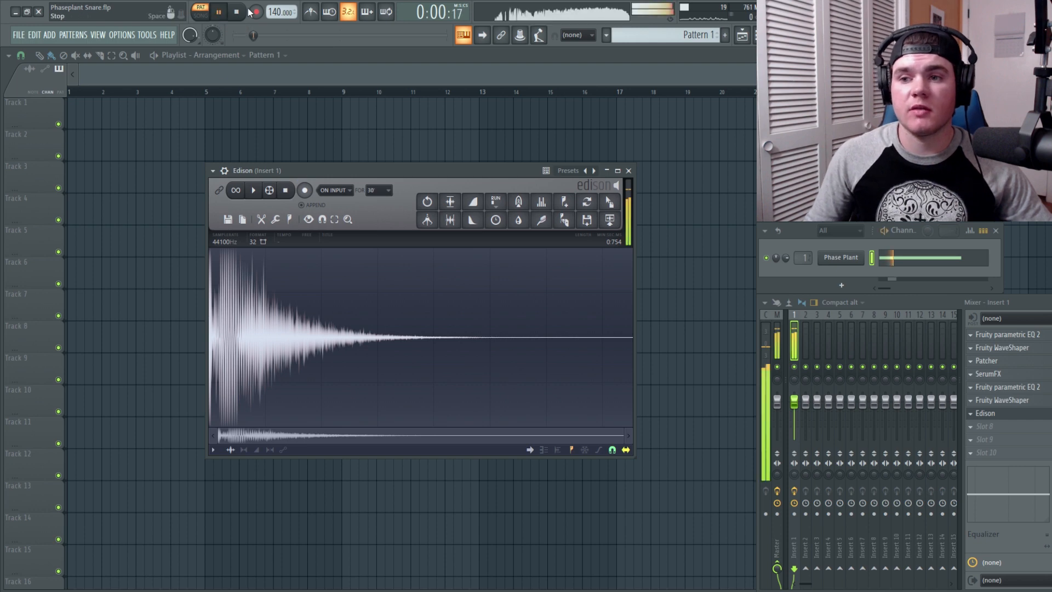
click(237, 14)
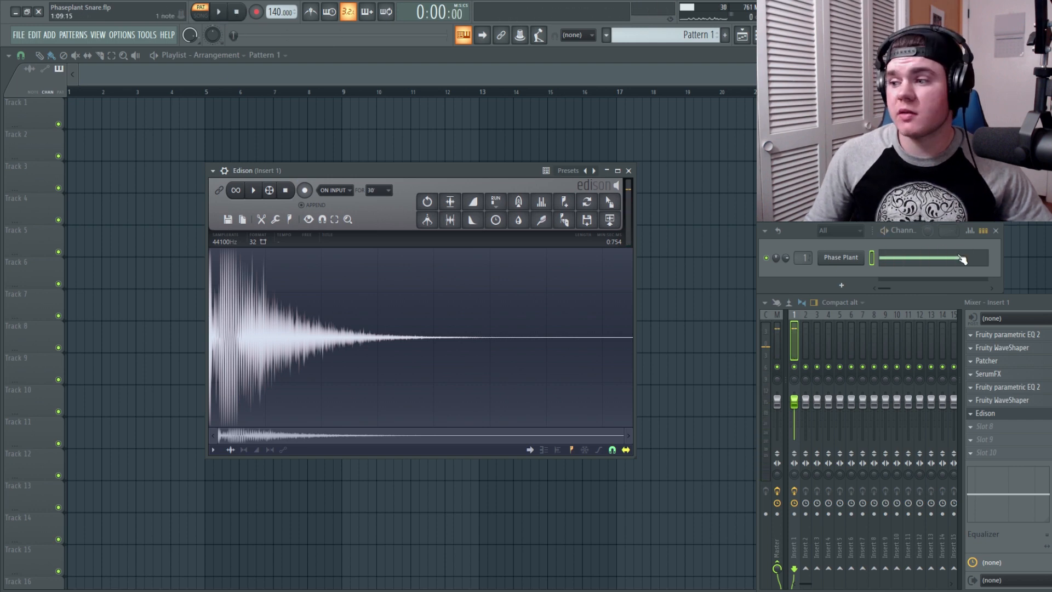
click(218, 13)
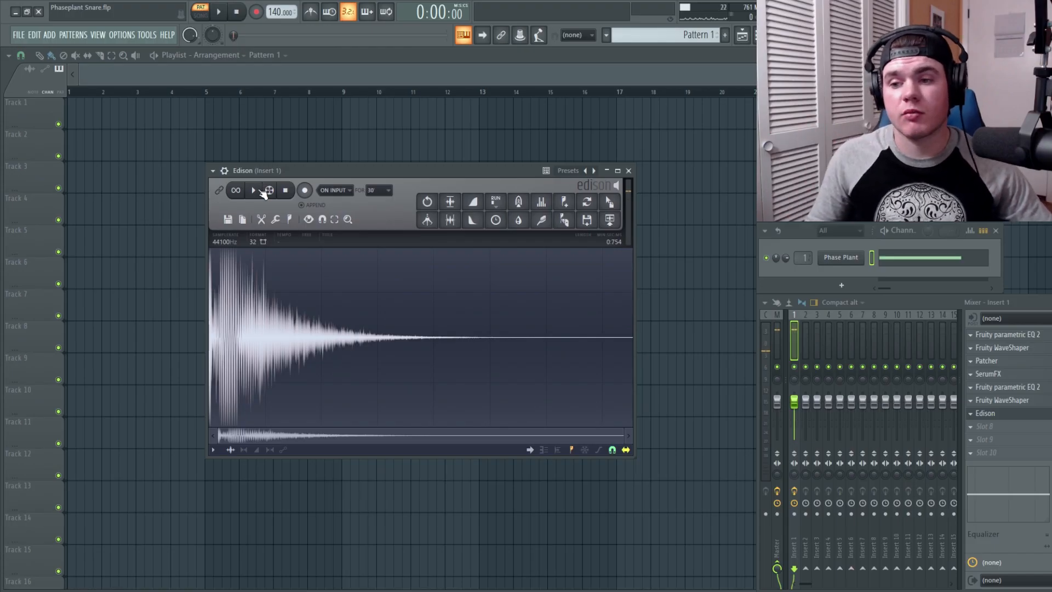
click(253, 190)
click(284, 190)
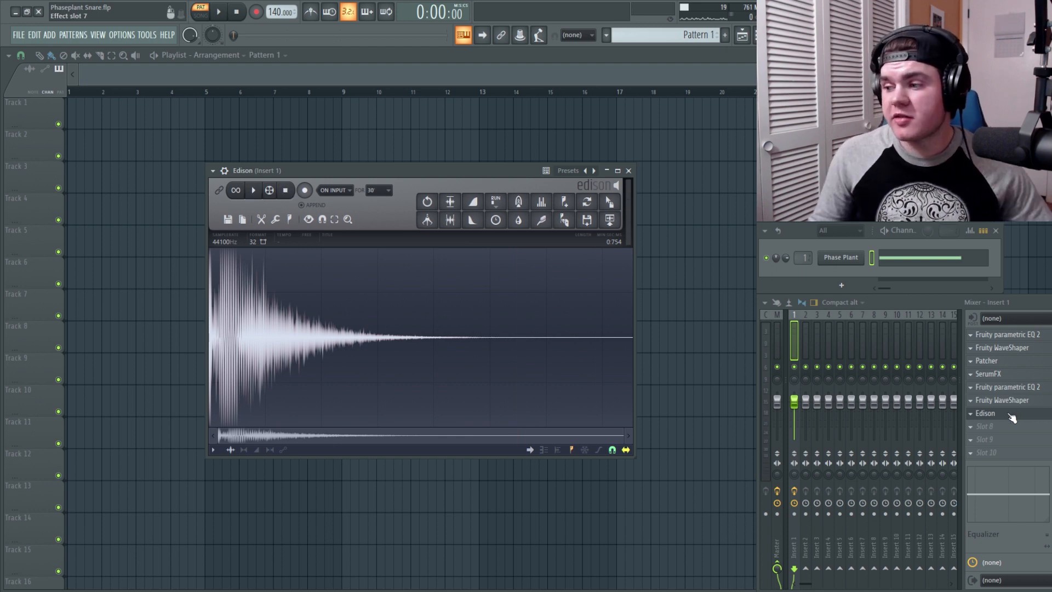
click(985, 413)
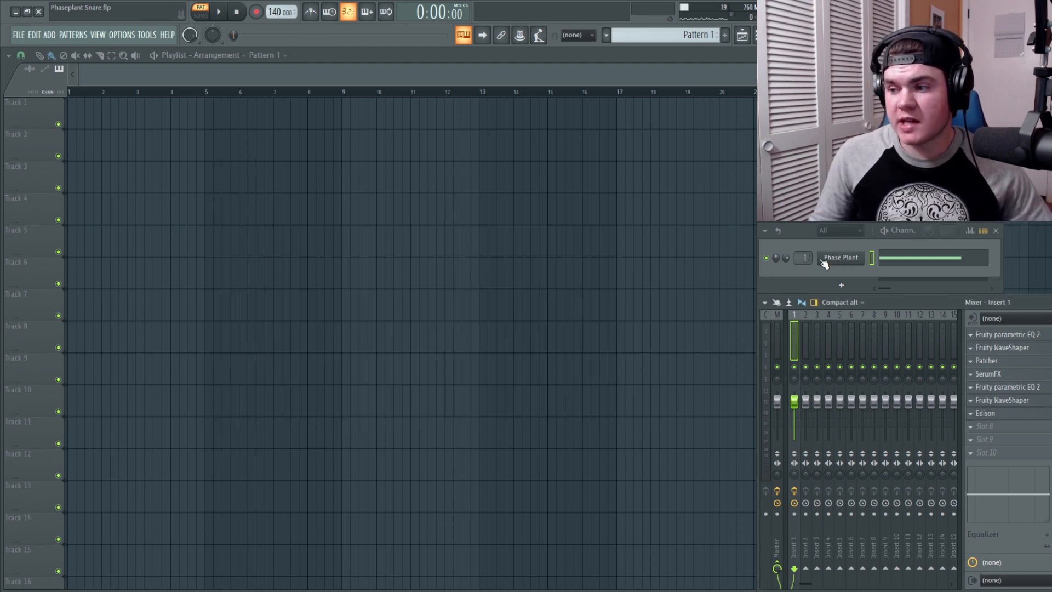
Reopen the Phase Plant channel to review the complete snare patch.
click(851, 261)
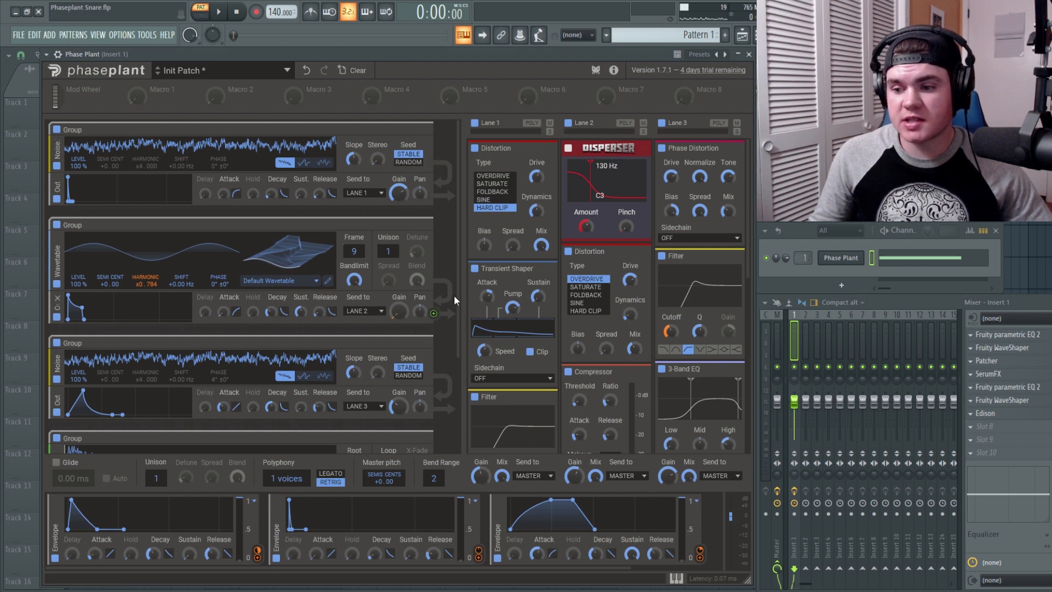
scroll(444, 310, up, 1)
scroll(445, 308, up, 4)
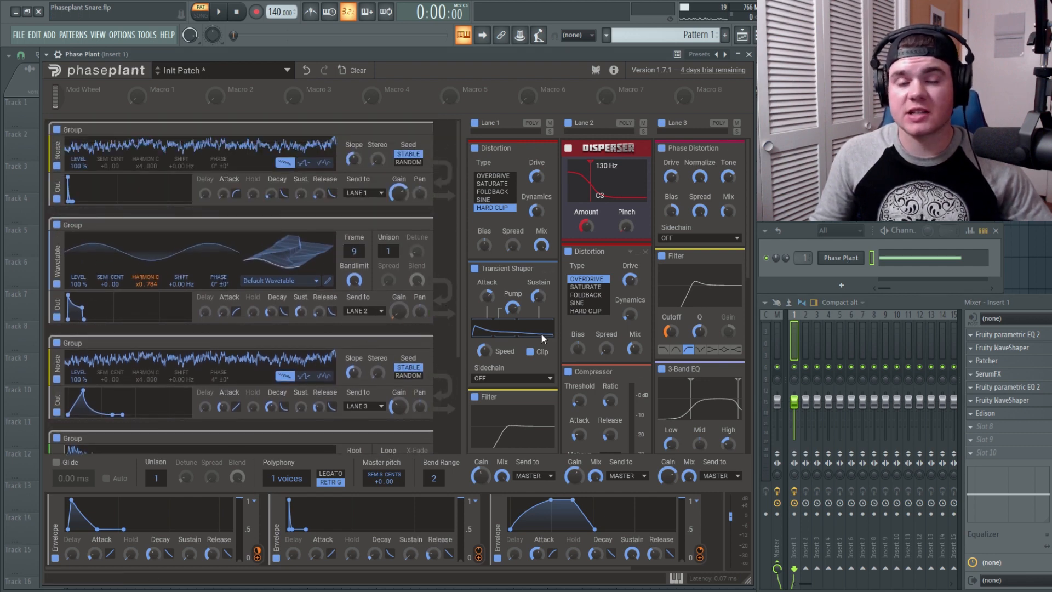